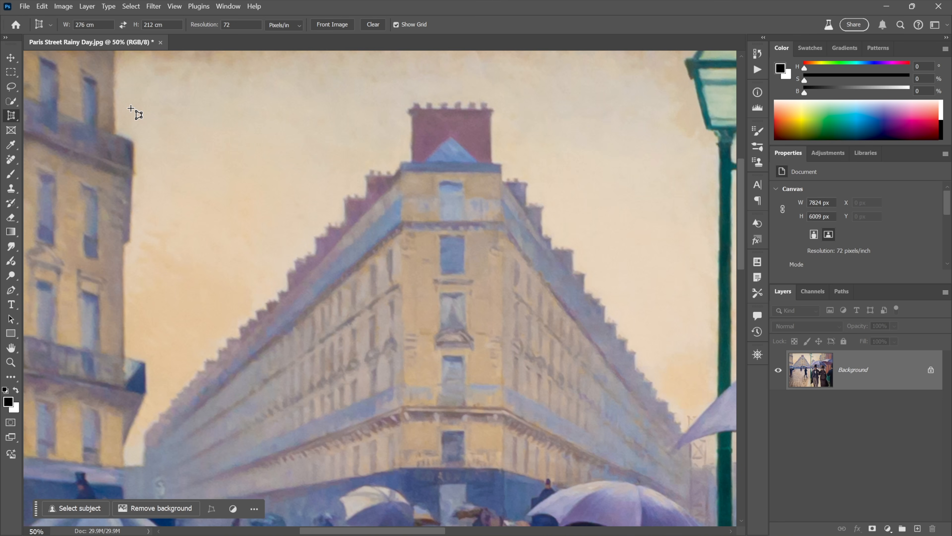
# Create a new 276 × 212 cm document at 72 DPI from the Paris Street preset.
pyautogui.hotkey('ctrl', '0')
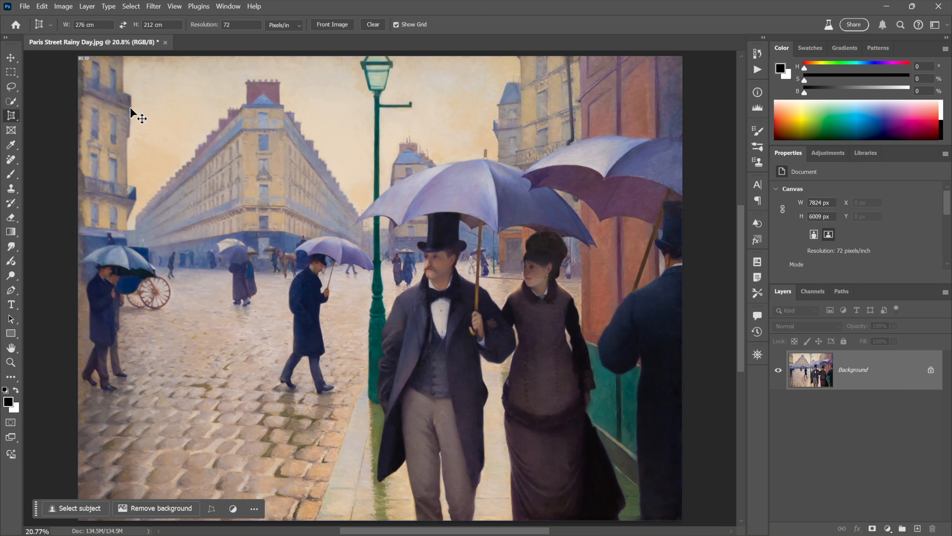
pyautogui.hotkey('ctrl', '+')
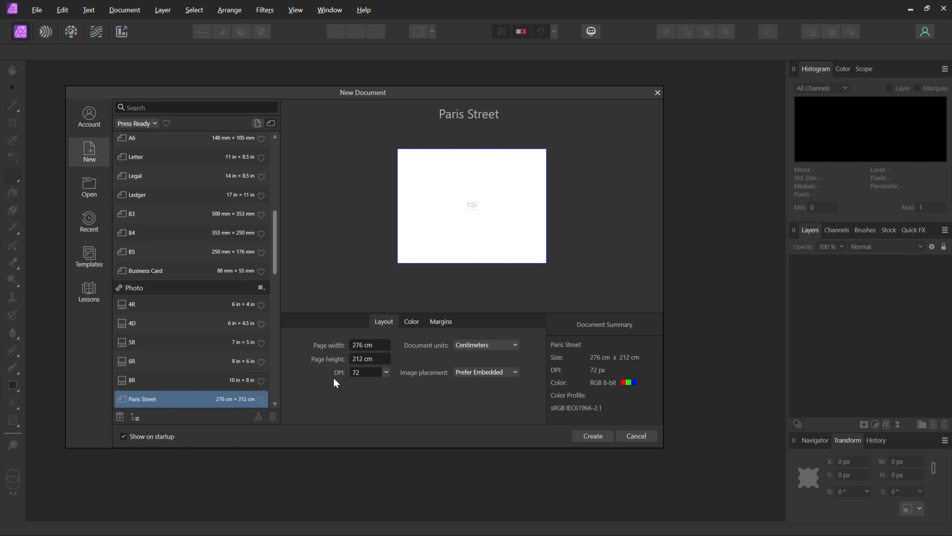
pyautogui.click(599, 440)
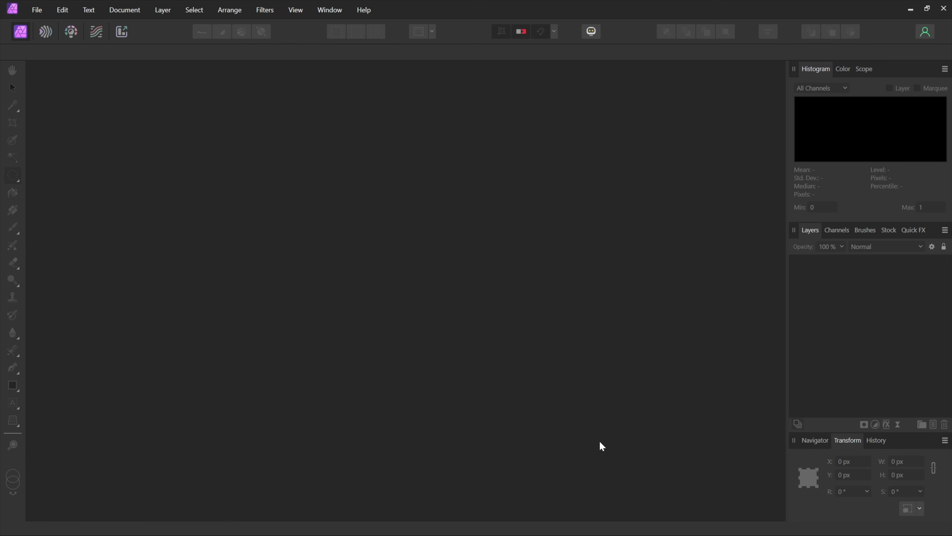
# Place the Paris Street Rainy Day.jpg photo at the canvas centre and scale it up to fill the canvas height.
pyautogui.click(37, 10)
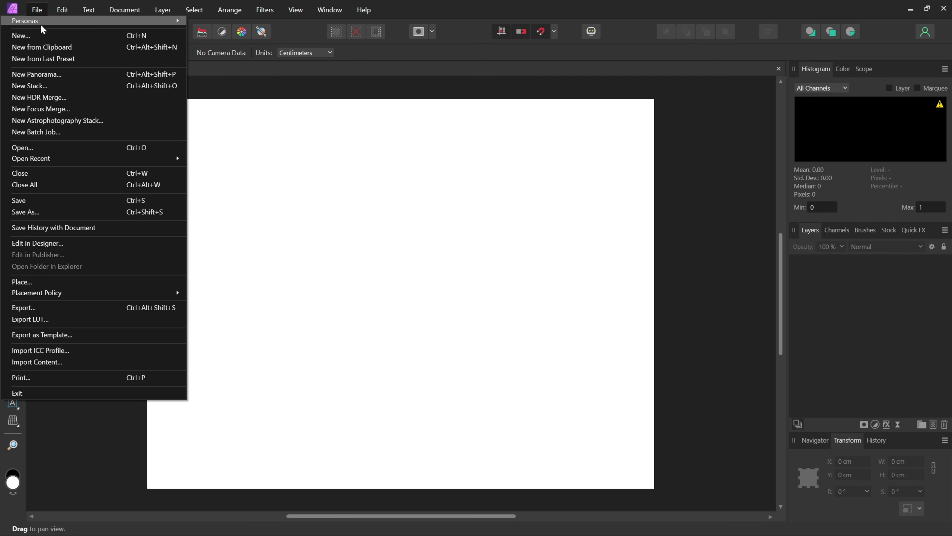
pyautogui.click(87, 284)
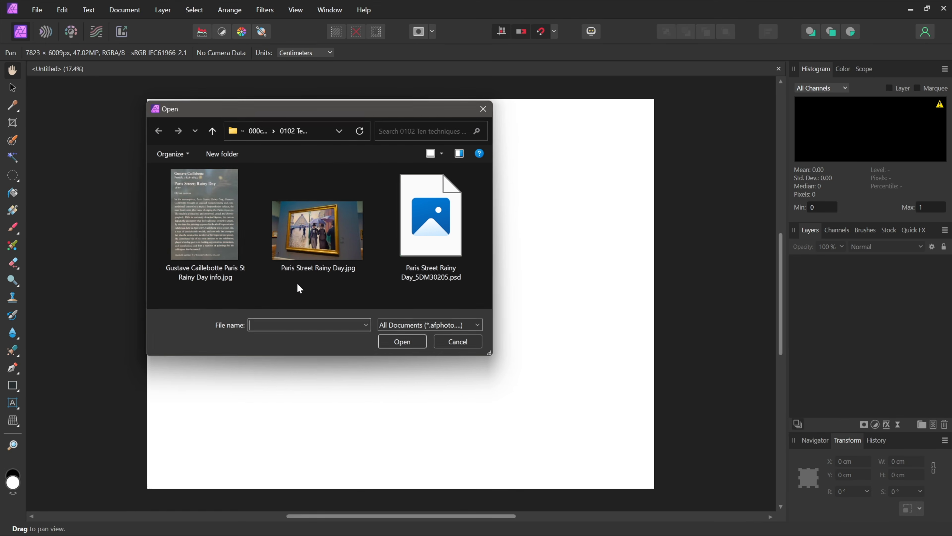
pyautogui.click(303, 232)
pyautogui.click(390, 341)
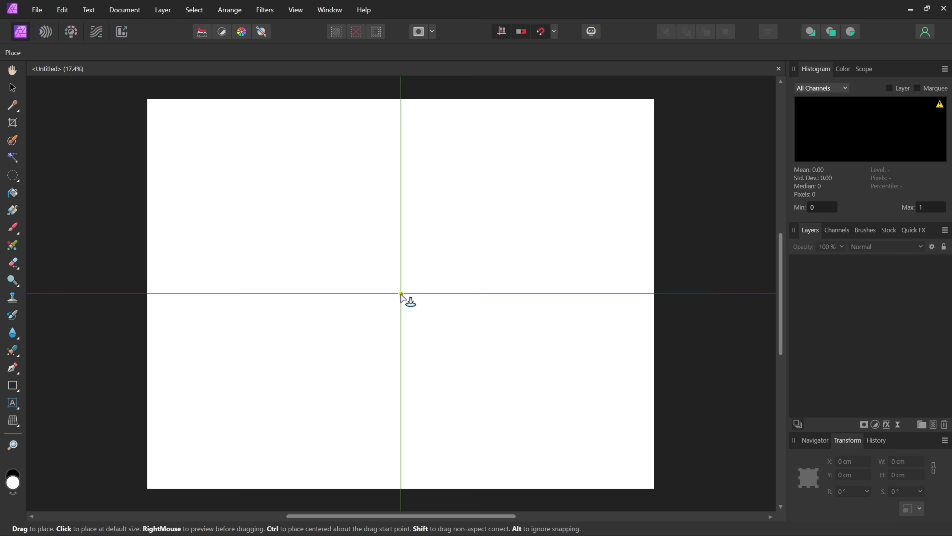
pyautogui.click(400, 294)
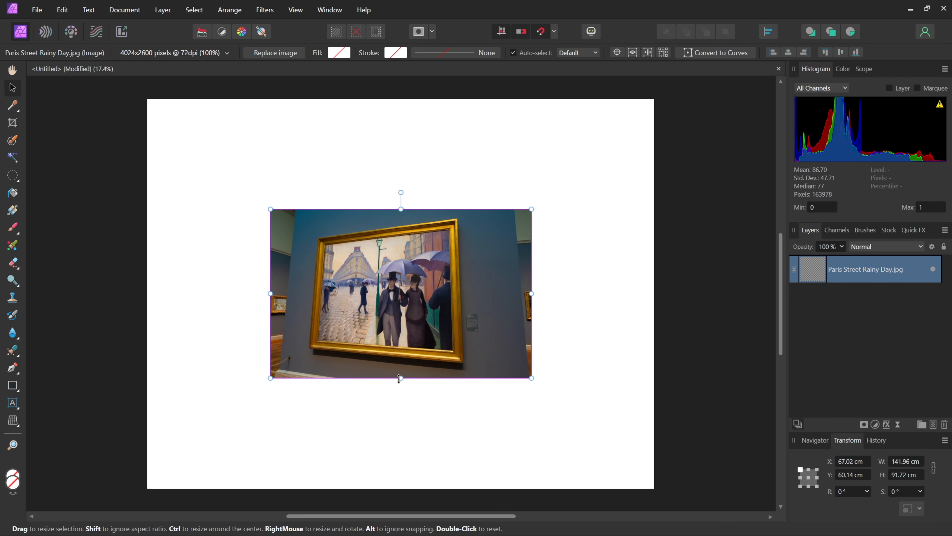
pyautogui.moveTo(401, 378); pyautogui.dragTo(413, 489)
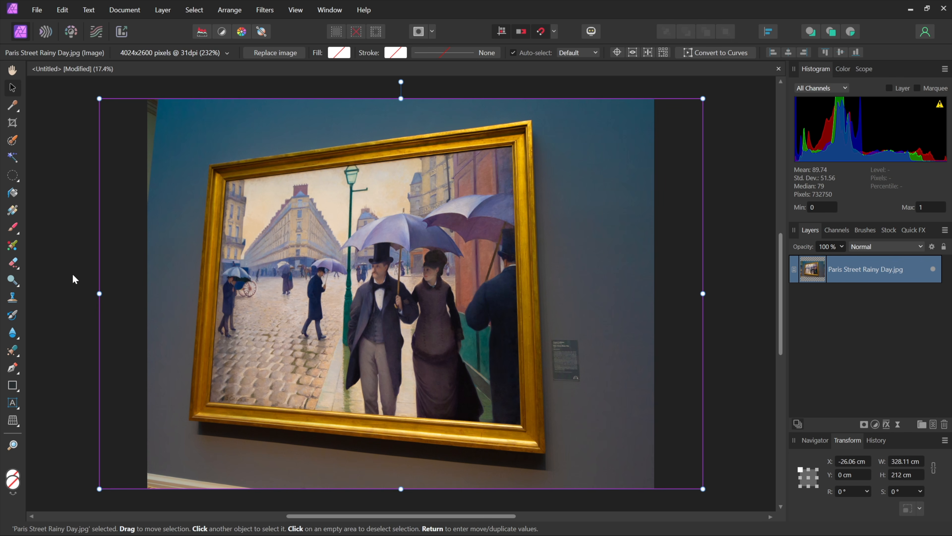
# Switch to the Perspective Tool for the placed photo layer.
pyautogui.click(13, 425)
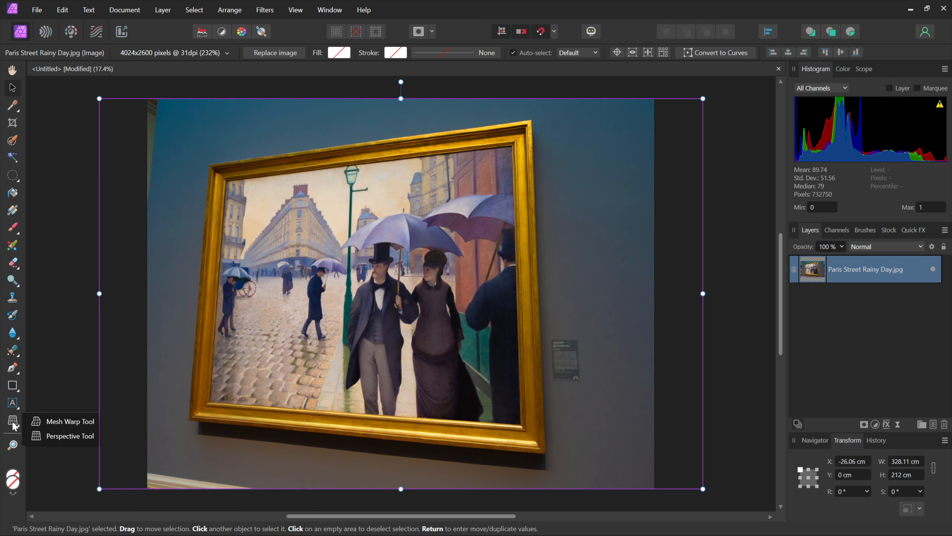
pyautogui.click(60, 436)
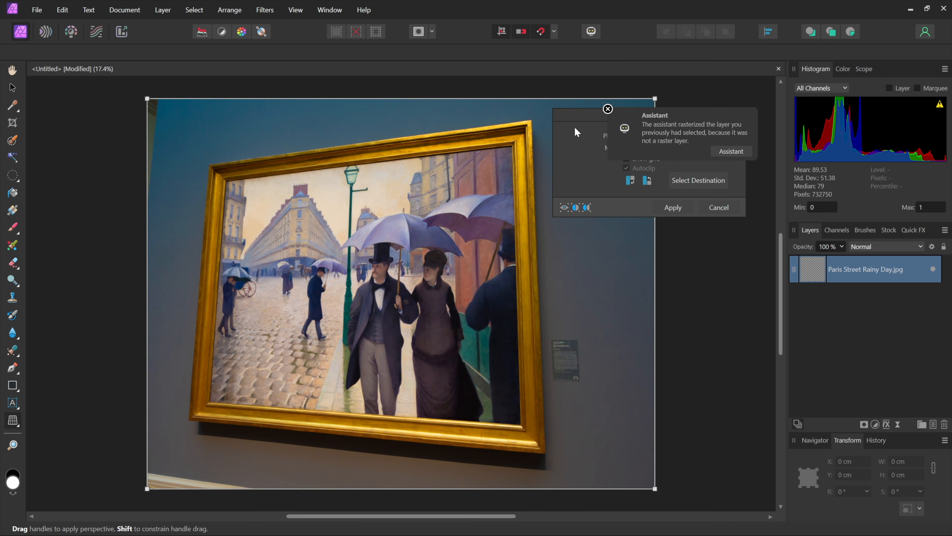
pyautogui.click(608, 109)
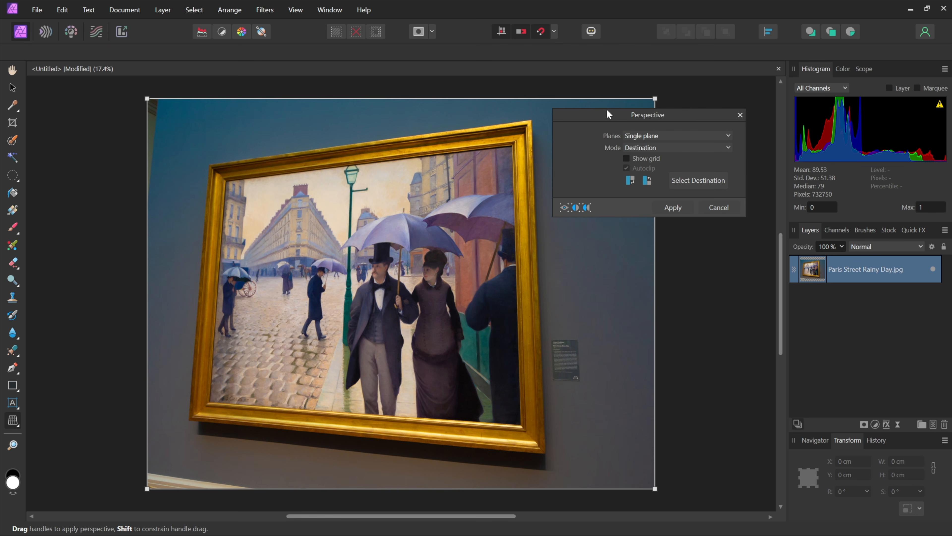
pyautogui.click(680, 136)
pyautogui.click(681, 165)
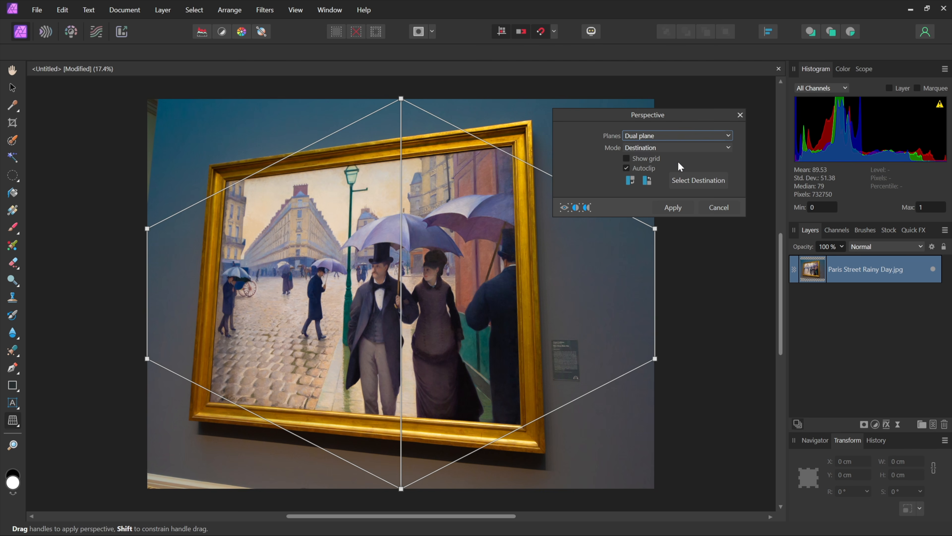
pyautogui.click(659, 136)
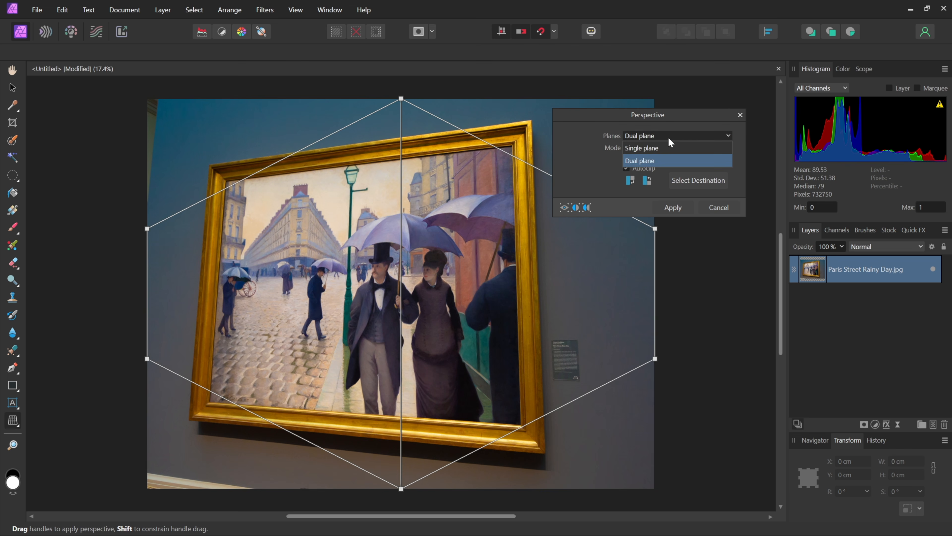
pyautogui.click(667, 147)
# Set the perspective mode to Source, pin the four corners onto the painting's inner frame corners, and apply.
pyautogui.click(667, 147)
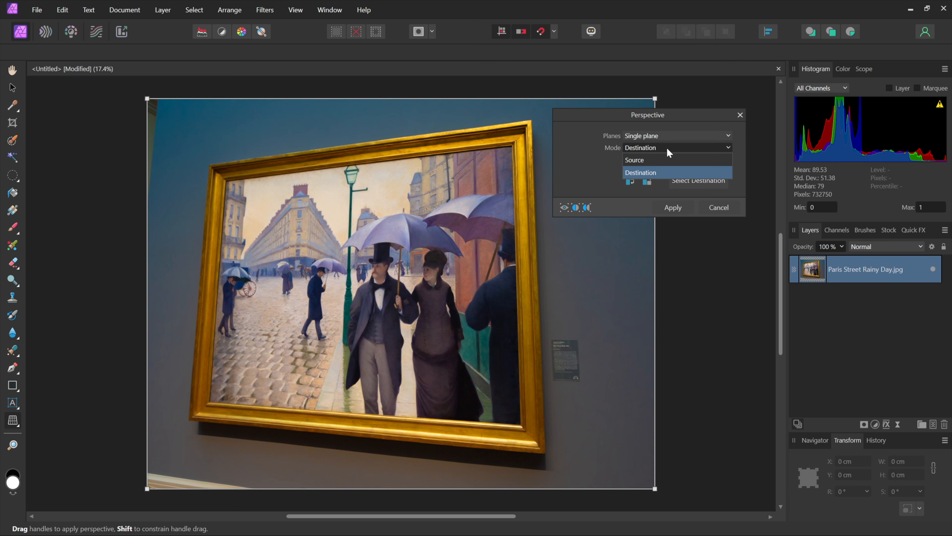
pyautogui.click(669, 161)
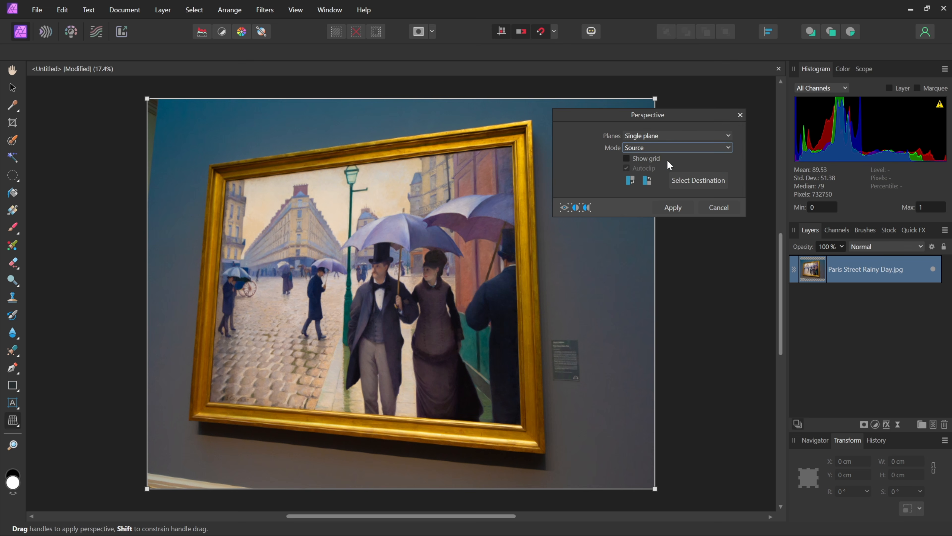
pyautogui.moveTo(654, 99); pyautogui.dragTo(510, 148)
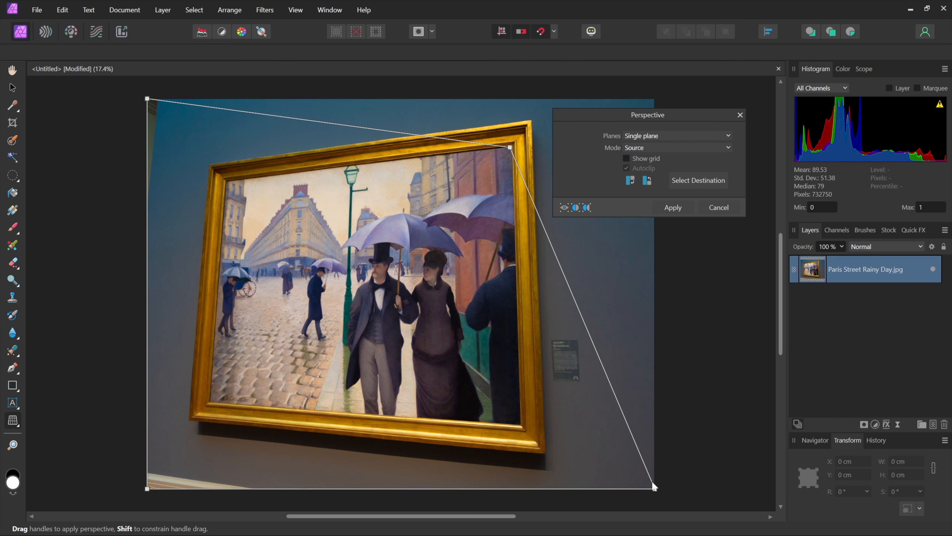
pyautogui.moveTo(654, 488)
pyautogui.mouseDown()
pyautogui.moveTo(542, 452)
pyautogui.moveTo(518, 423)
pyautogui.mouseUp()
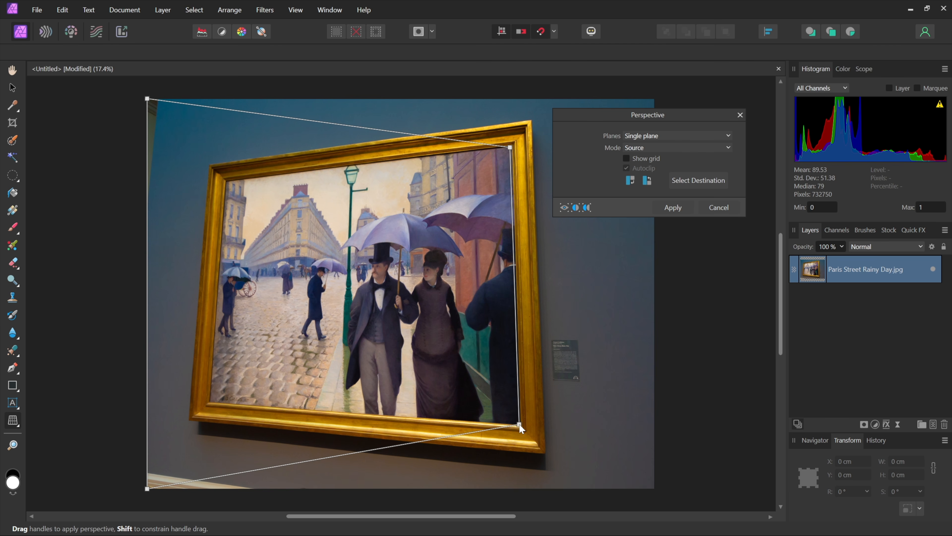
pyautogui.moveTo(148, 488)
pyautogui.mouseDown()
pyautogui.moveTo(213, 390)
pyautogui.moveTo(211, 400)
pyautogui.mouseUp()
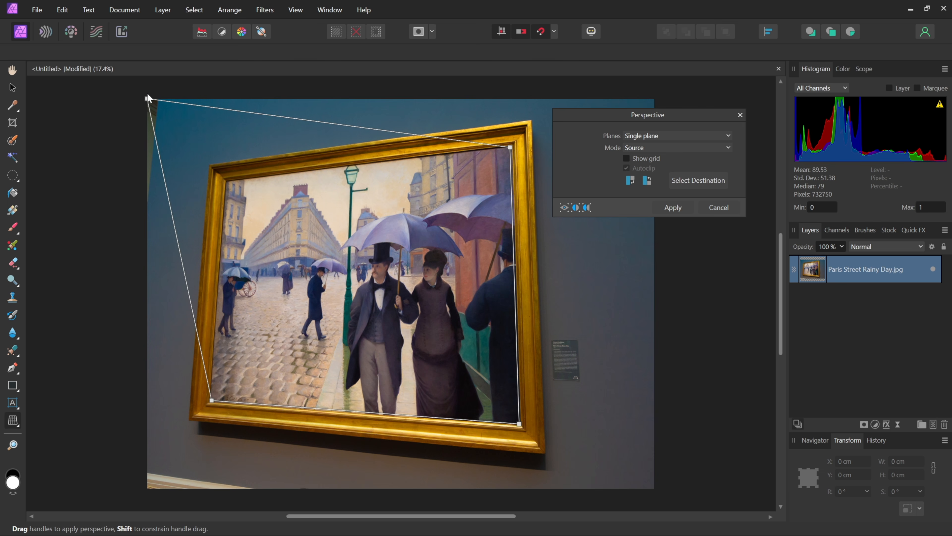
pyautogui.moveTo(147, 99); pyautogui.dragTo(227, 182)
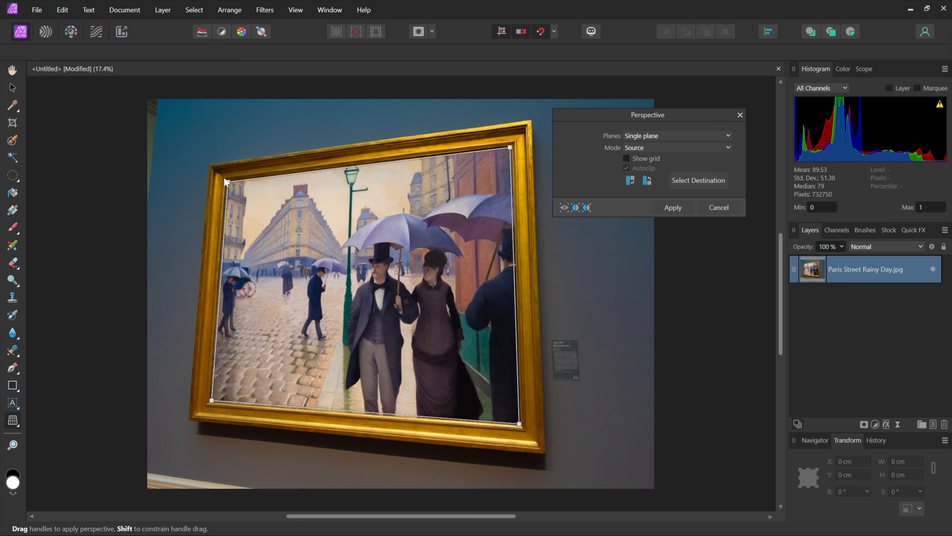
pyautogui.press('Return')
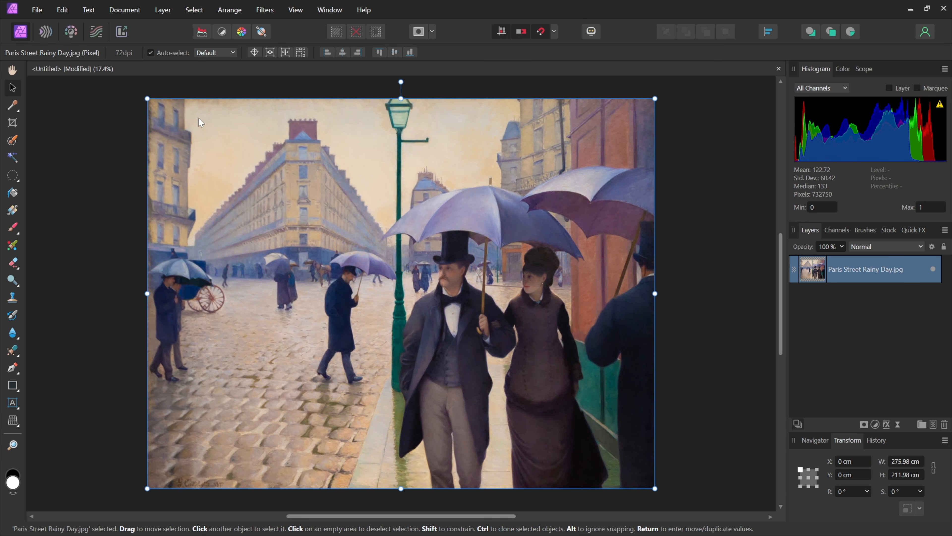
pyautogui.press('m')
pyautogui.hotkey('ctrl', '+')
pyautogui.hotkey('ctrl', '+')
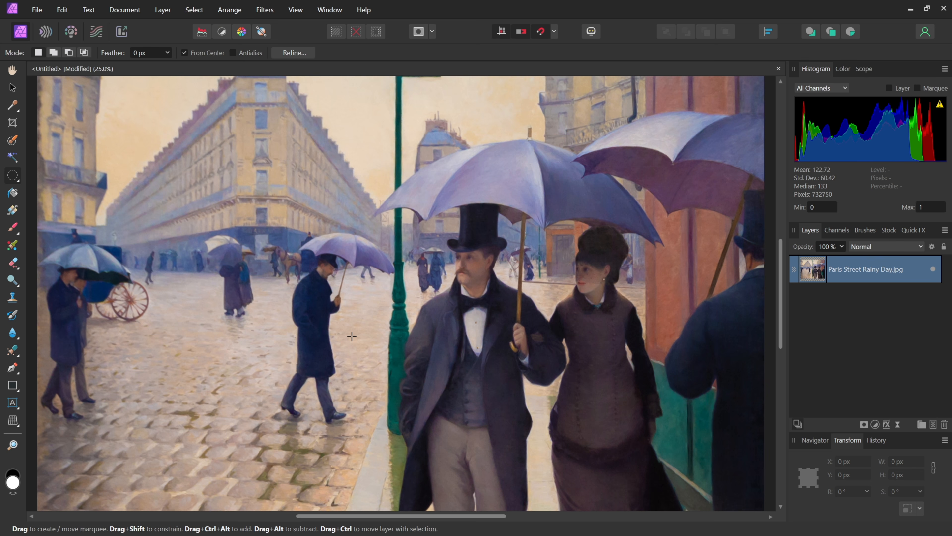
pyautogui.hotkey('alt', 'Tab')
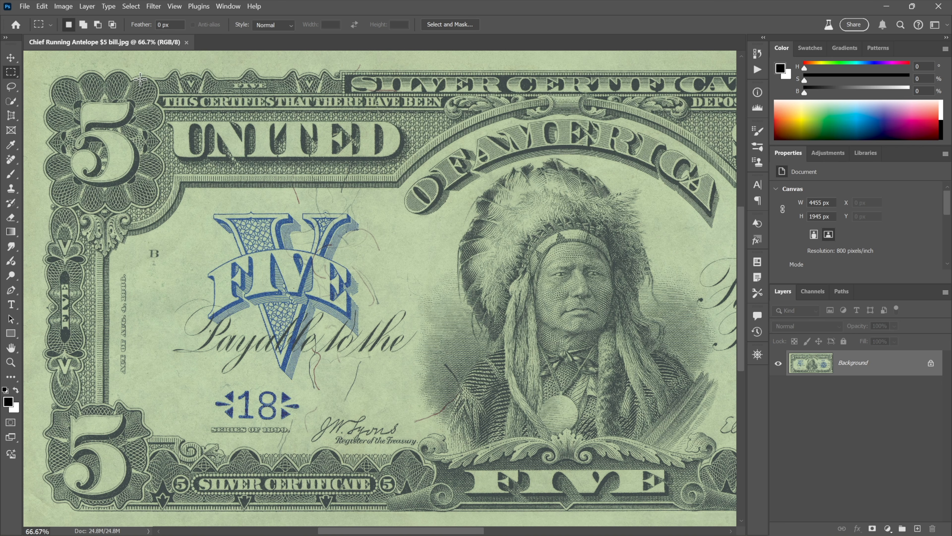
# Apply Auto Contrast to the banknote image and undo it.
pyautogui.click(65, 6)
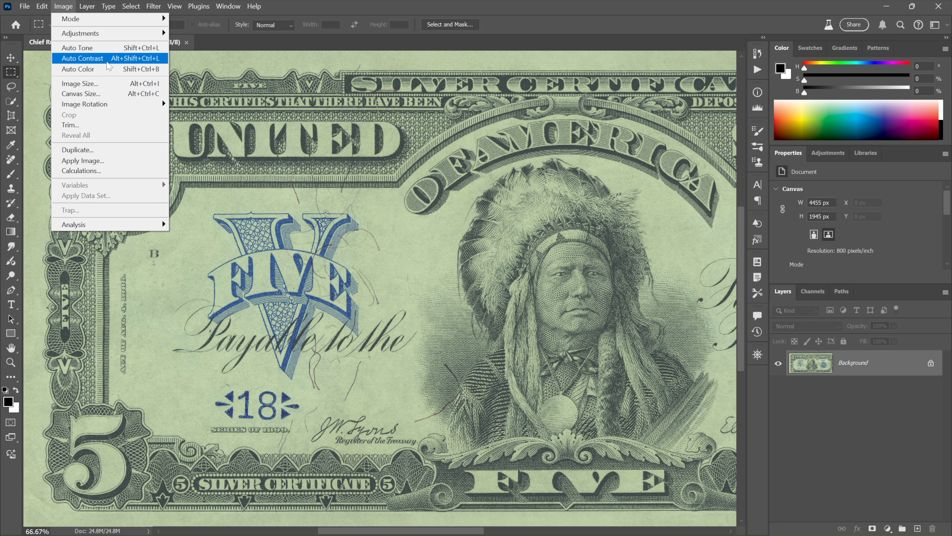
pyautogui.click(108, 66)
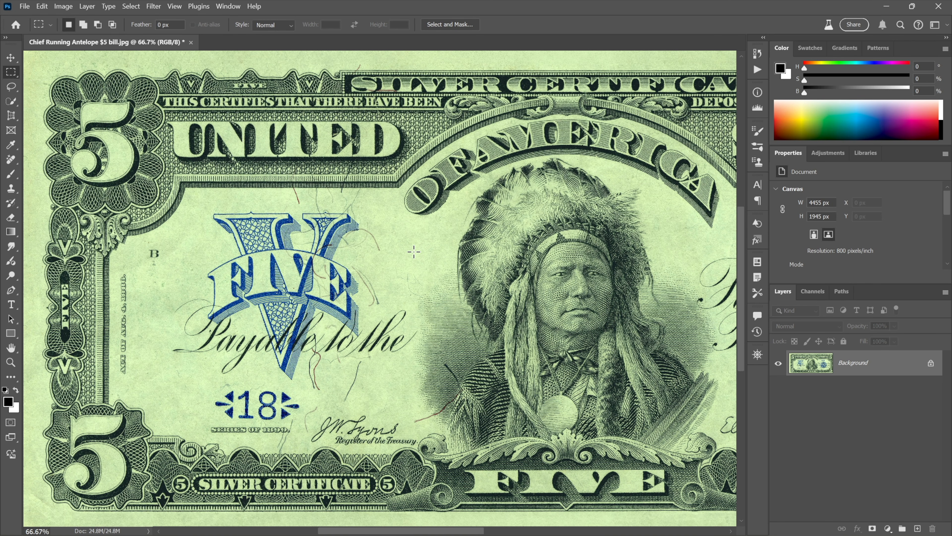
pyautogui.hotkey('ctrl', 'z')
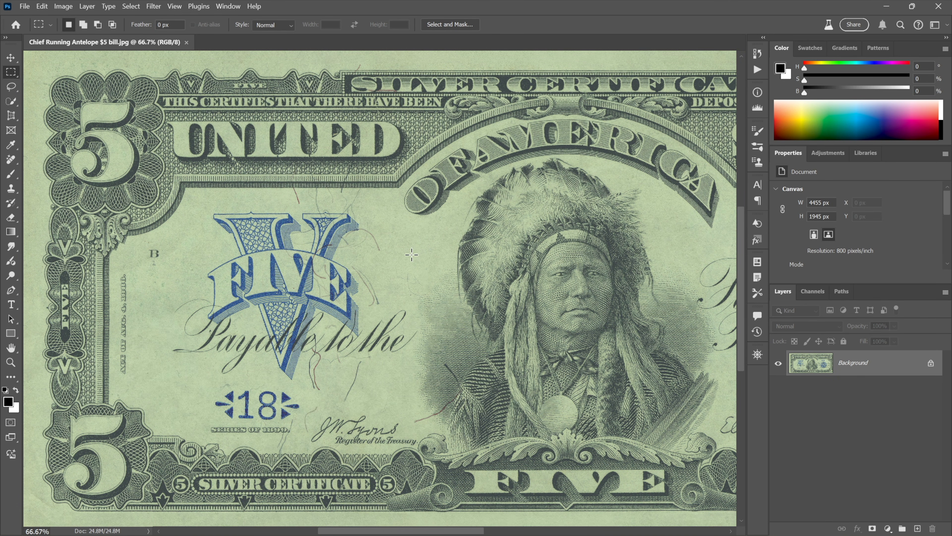
# Apply Auto Tone to the banknote image and undo it.
pyautogui.click(64, 7)
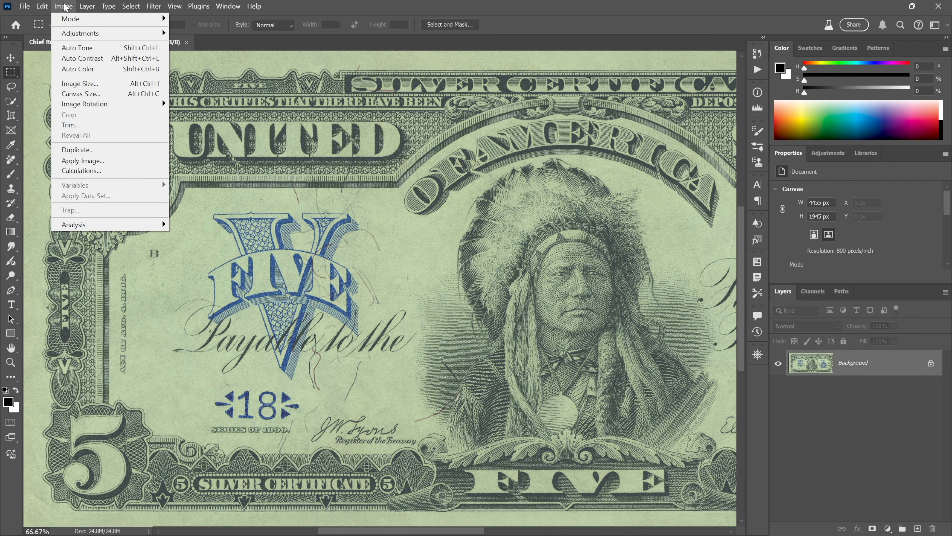
pyautogui.click(106, 50)
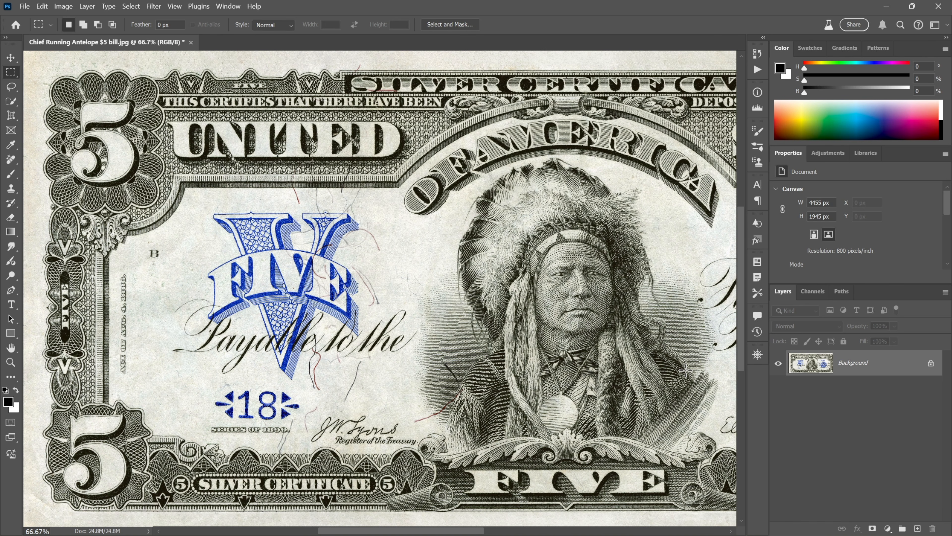
pyautogui.hotkey('ctrl', 'z')
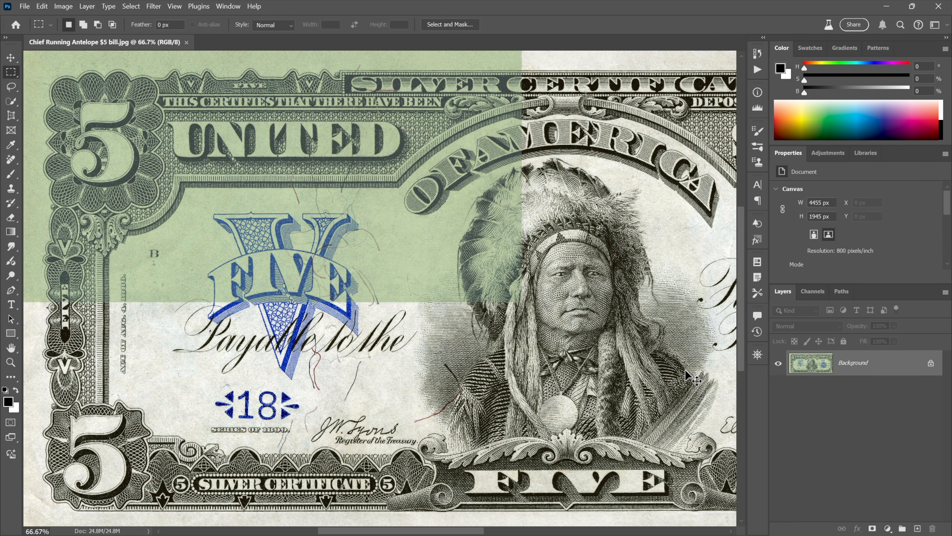
# Apply Auto Color to the banknote image.
pyautogui.click(63, 6)
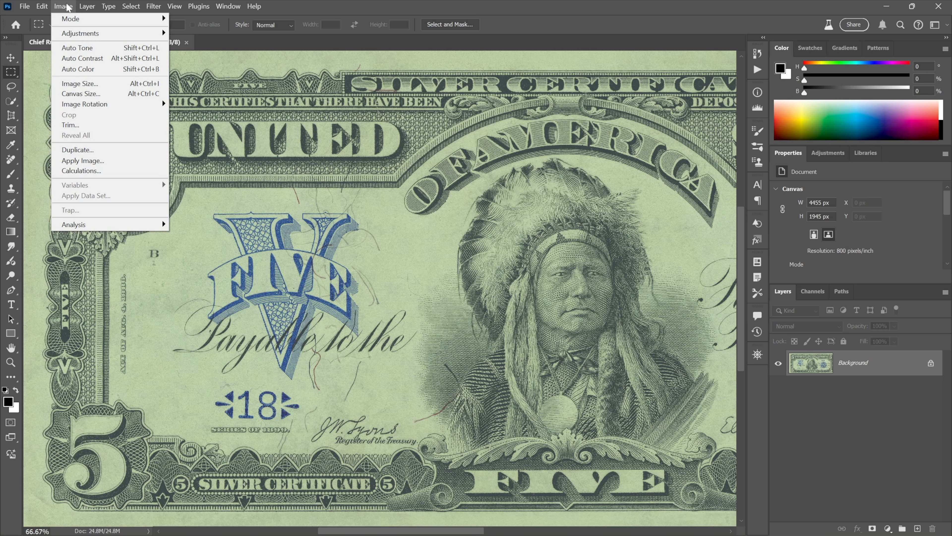
pyautogui.click(100, 69)
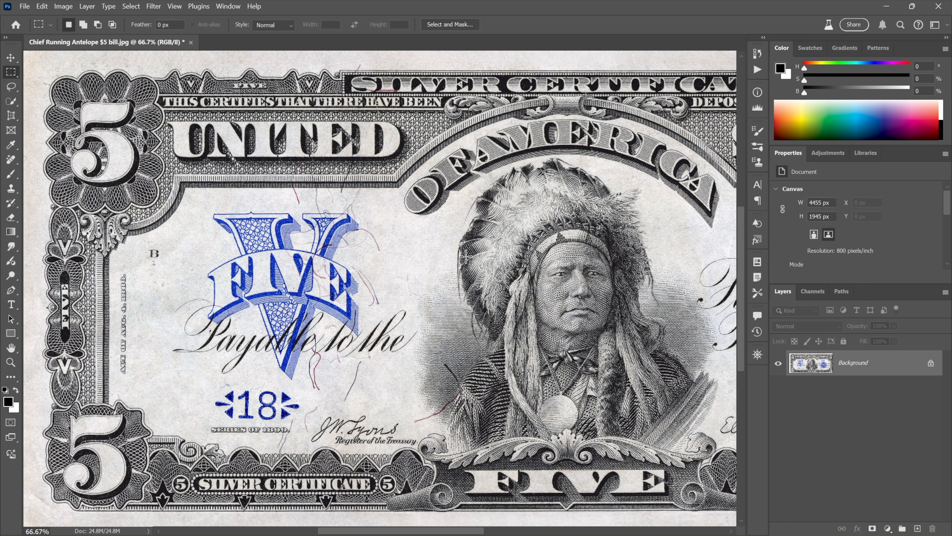
pyautogui.moveTo(218, 219); pyautogui.dragTo(374, 380)
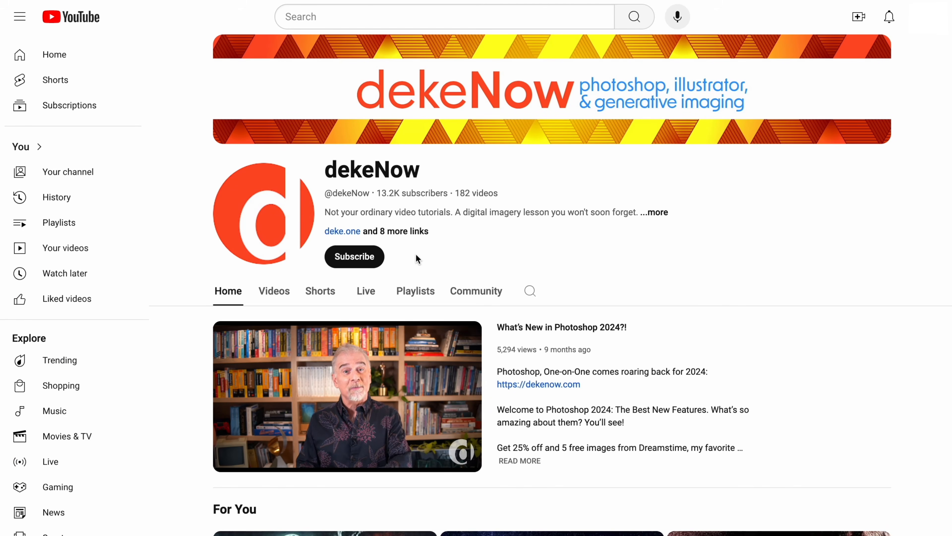
# Subscribe to the dekeNow channel on YouTube and pick a notification option.
pyautogui.click(362, 258)
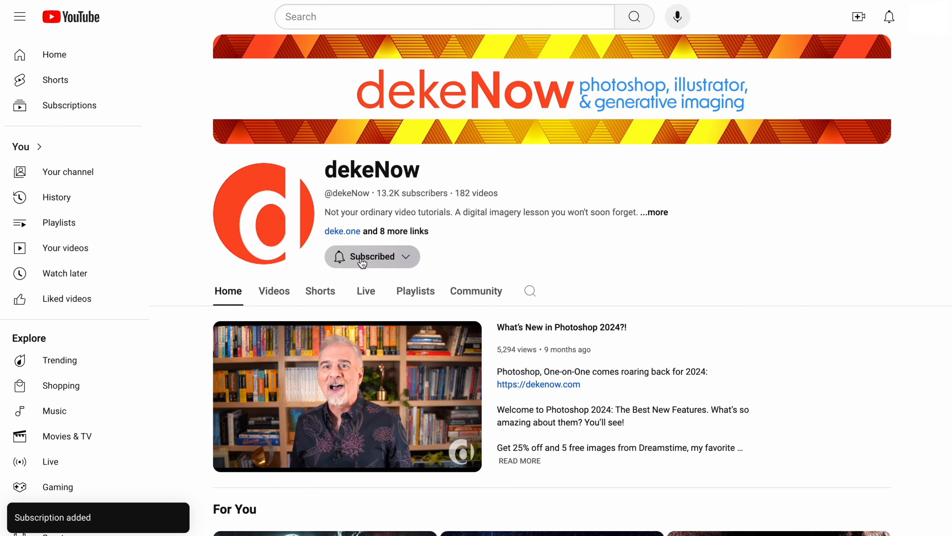
pyautogui.click(362, 259)
pyautogui.click(362, 278)
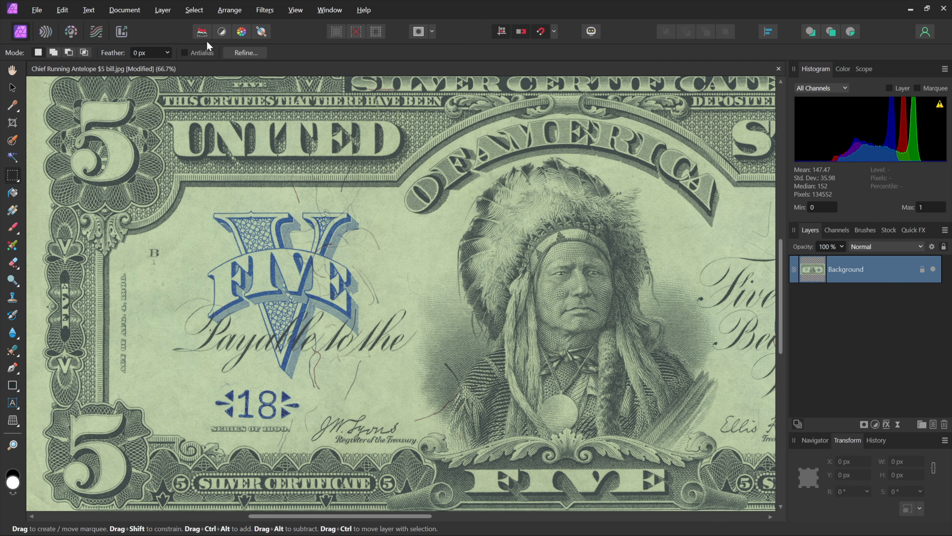
# Apply Auto Contrast to the banknote in Affinity Photo and undo it.
pyautogui.click(226, 33)
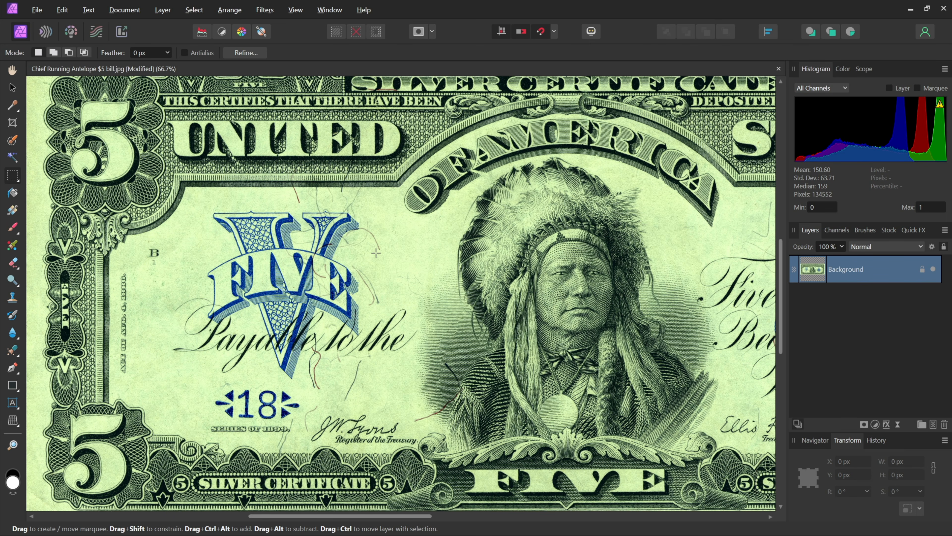
pyautogui.hotkey('ctrl', 'z')
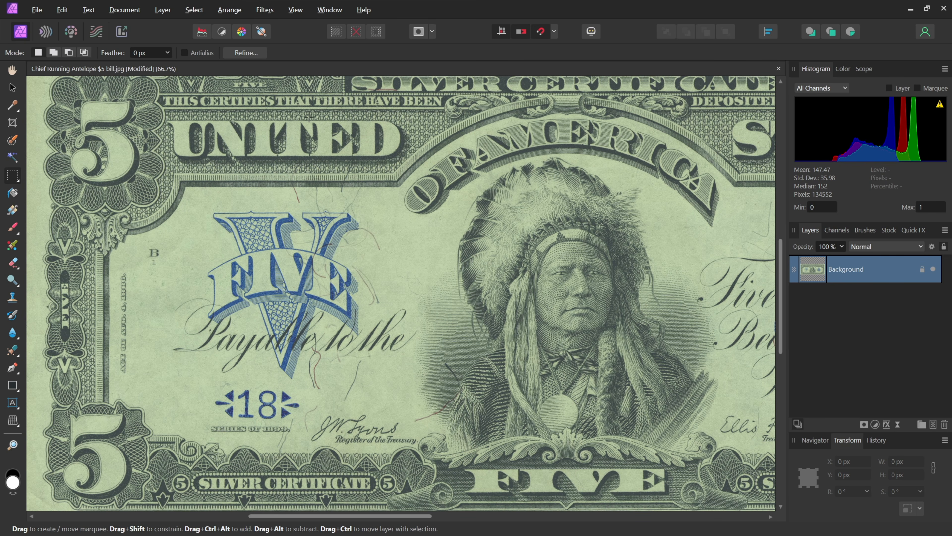
# Apply Auto Levels to the banknote image and undo it.
pyautogui.click(205, 37)
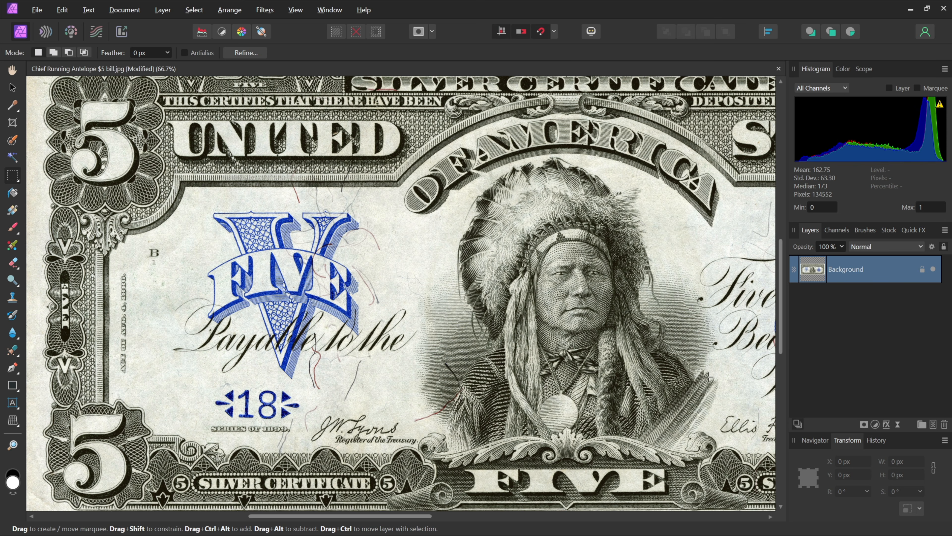
pyautogui.hotkey('ctrl', 'z')
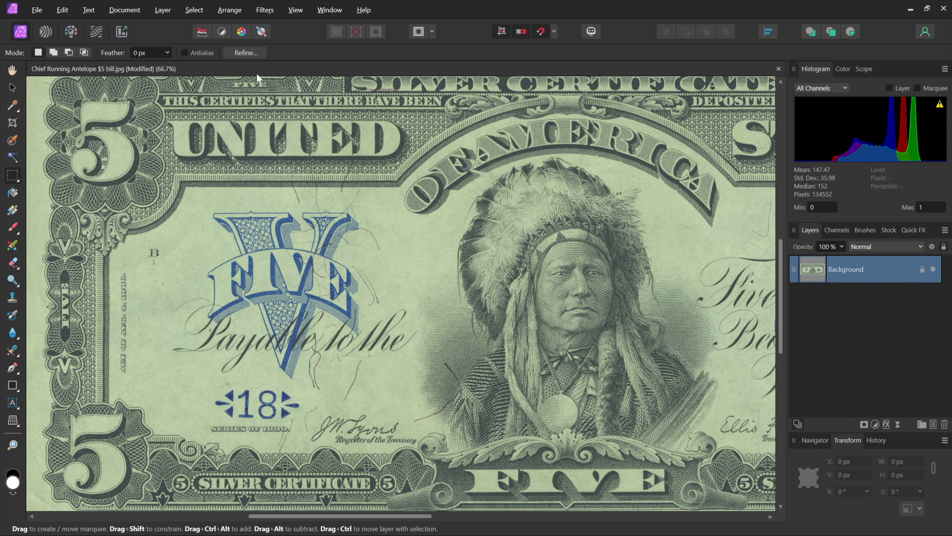
# Try Auto Color and then Auto White Balance on the banknote, undoing each.
pyautogui.click(241, 32)
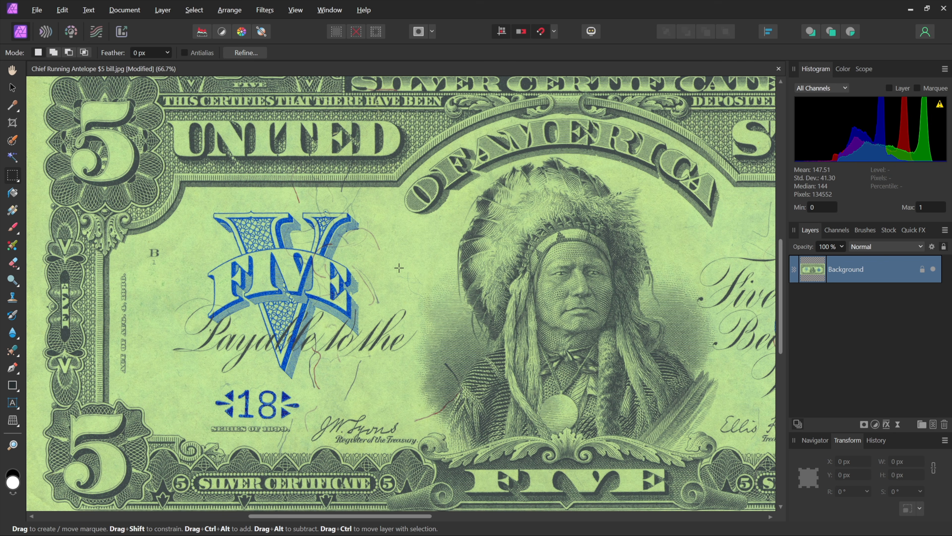
pyautogui.hotkey('ctrl', 'z')
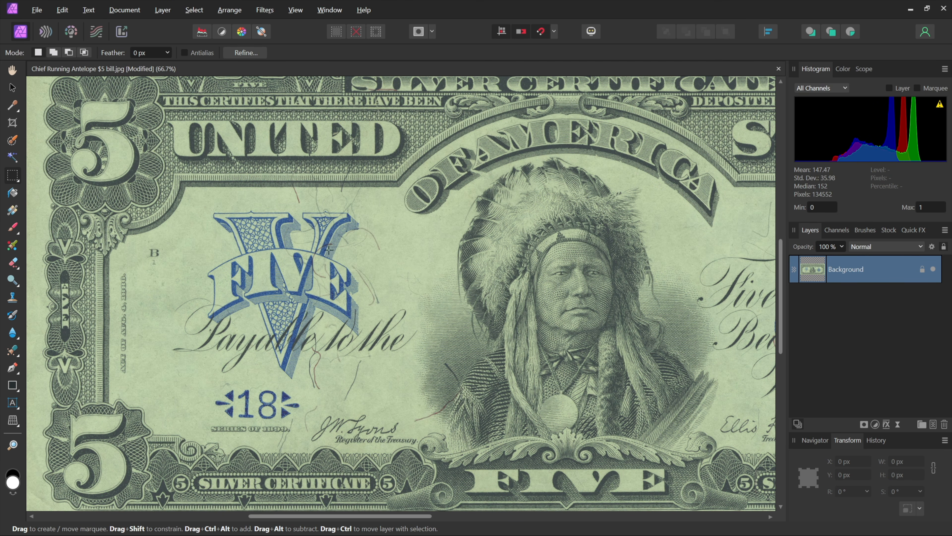
pyautogui.click(261, 33)
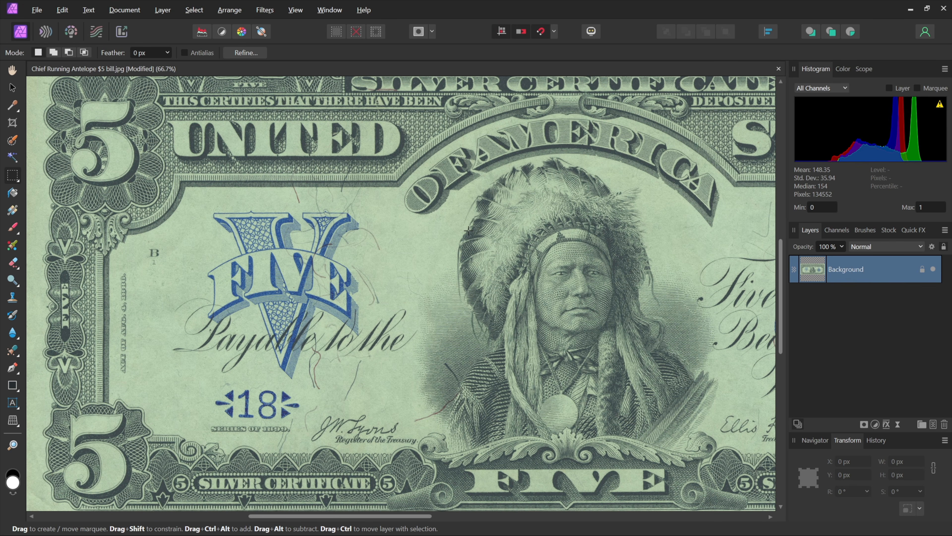
pyautogui.hotkey('ctrl', 'z')
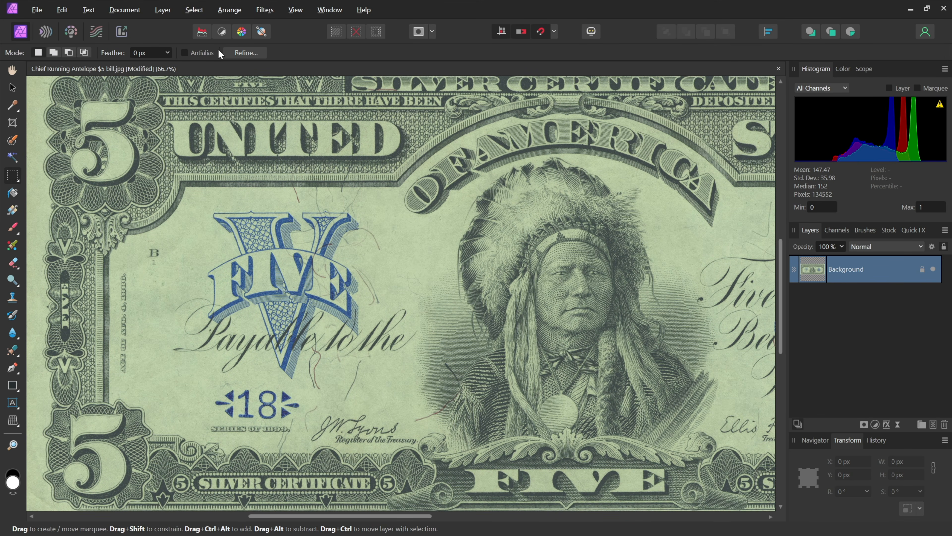
# Apply Auto Levels, then add a White Balance adjustment with its white point sampled from a rectangle on the portrait.
pyautogui.click(202, 33)
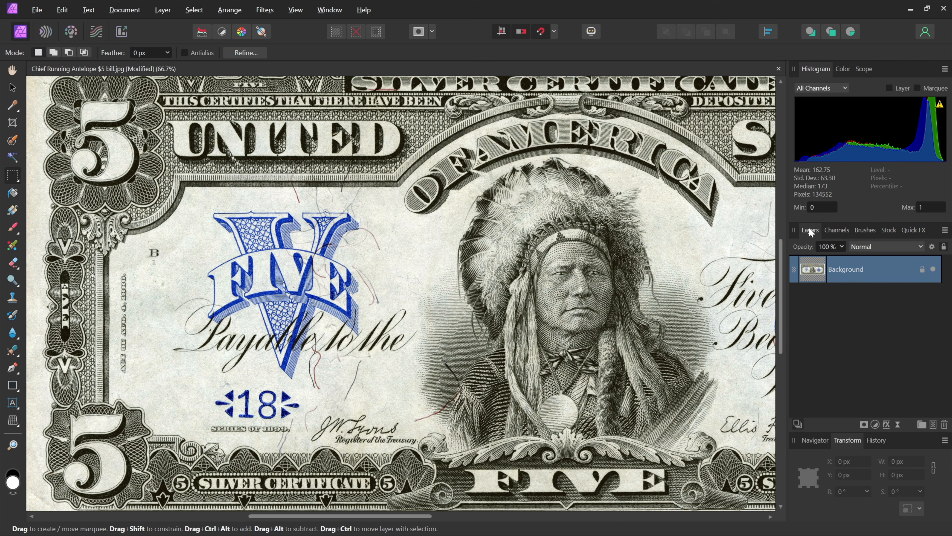
pyautogui.click(875, 423)
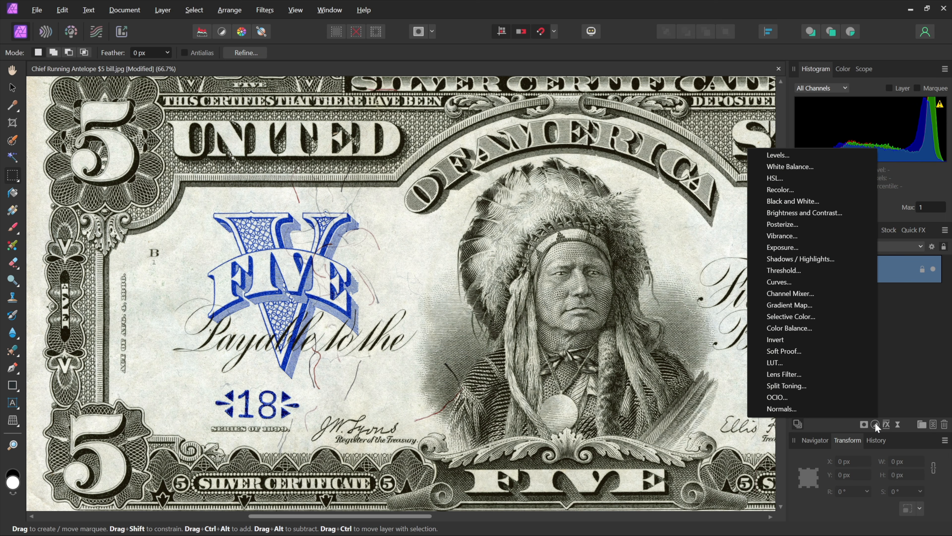
pyautogui.click(830, 165)
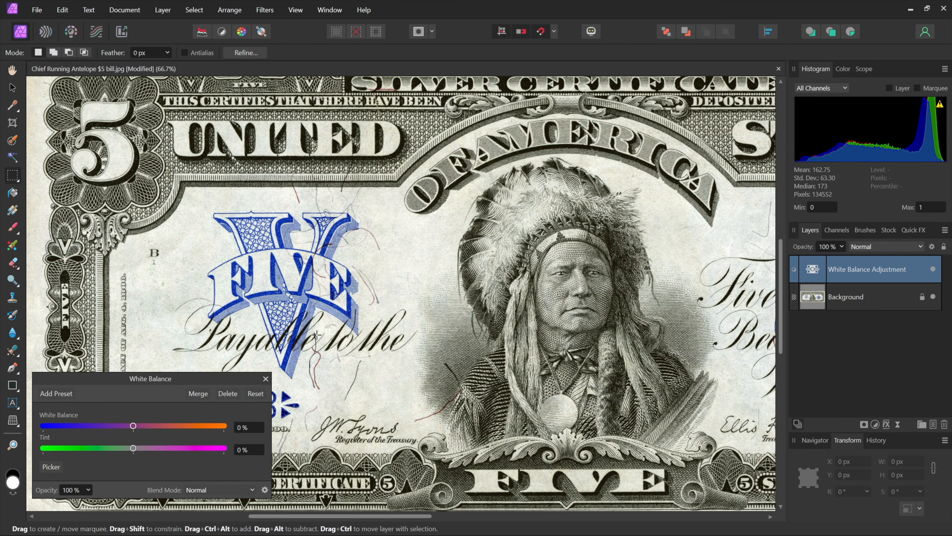
pyautogui.click(52, 468)
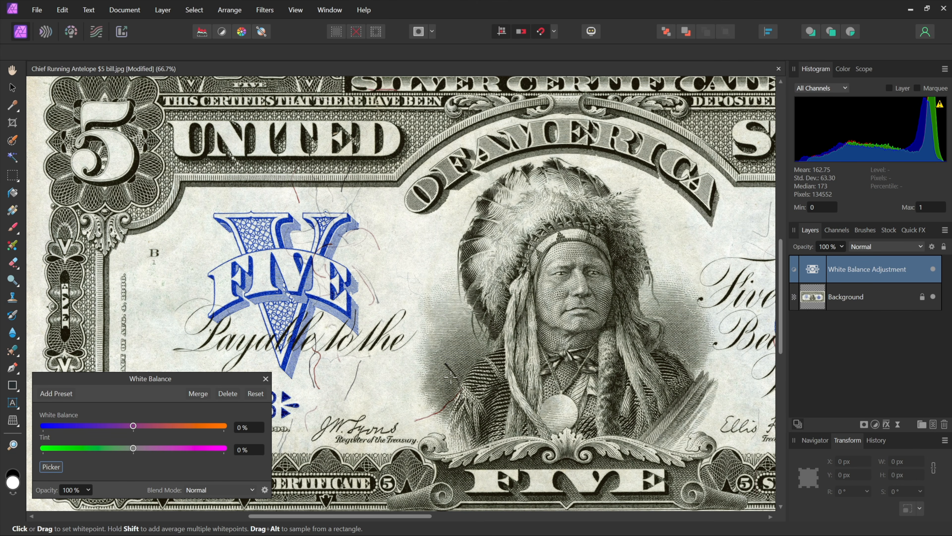
pyautogui.moveTo(451, 377); pyautogui.dragTo(522, 425)
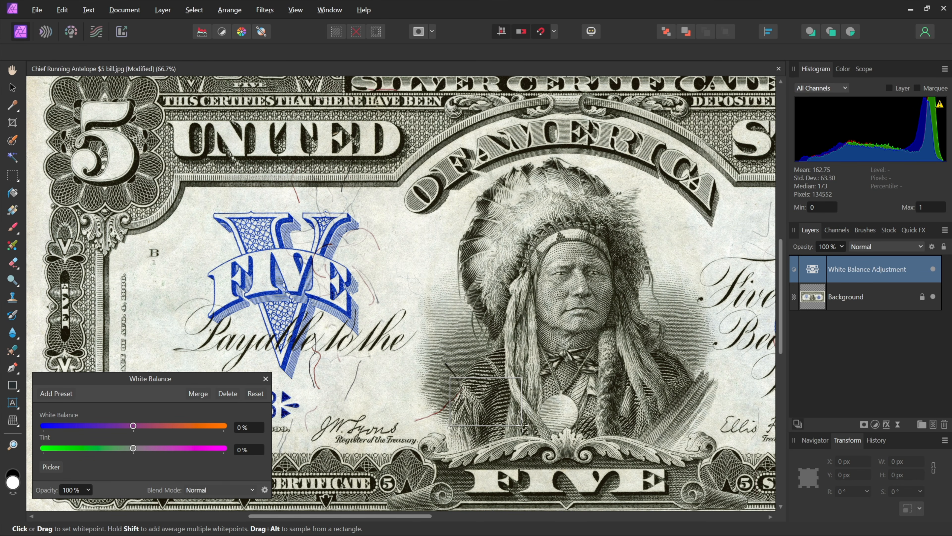
pyautogui.moveTo(521, 425); pyautogui.dragTo(522, 425)
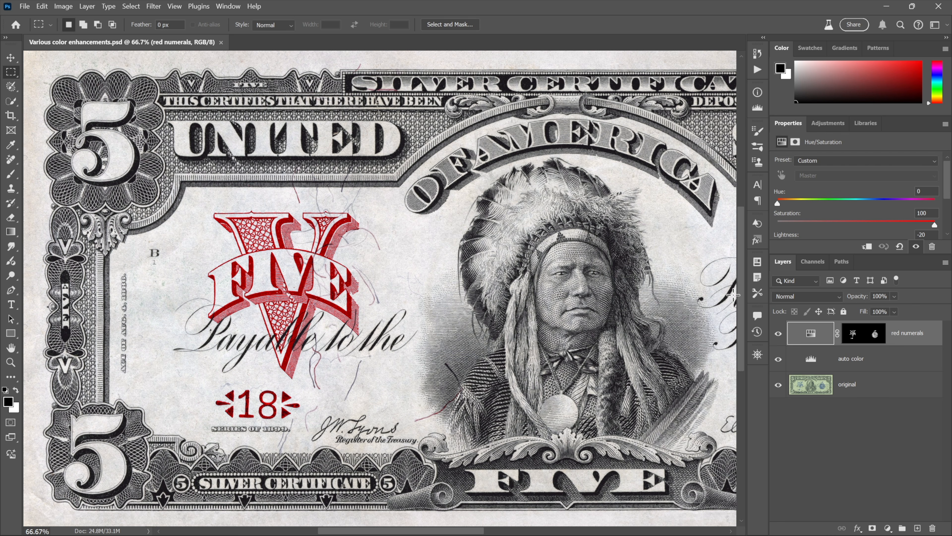
# Convert all three banknote layers into a single smart object.
pyautogui.keyDown('shift'); pyautogui.click(877, 387); pyautogui.keyUp('shift')
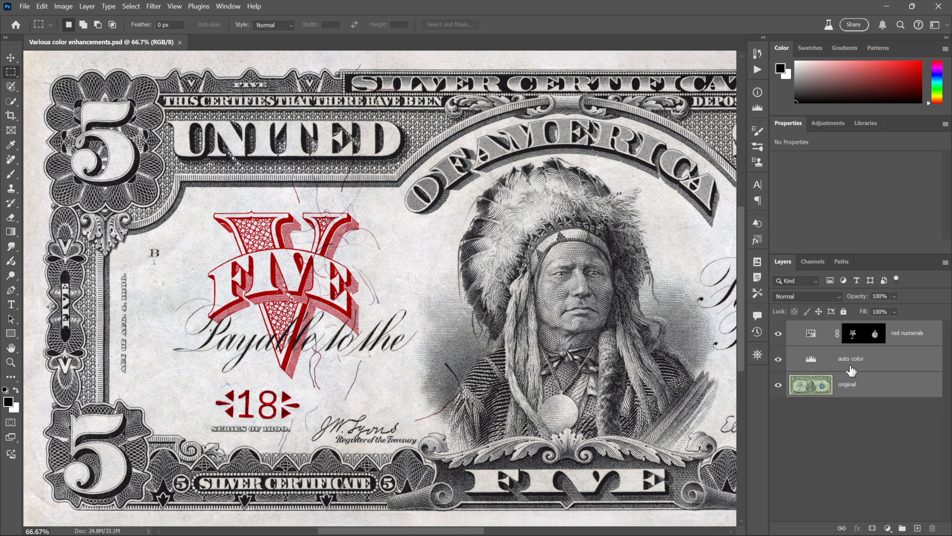
pyautogui.click(942, 263)
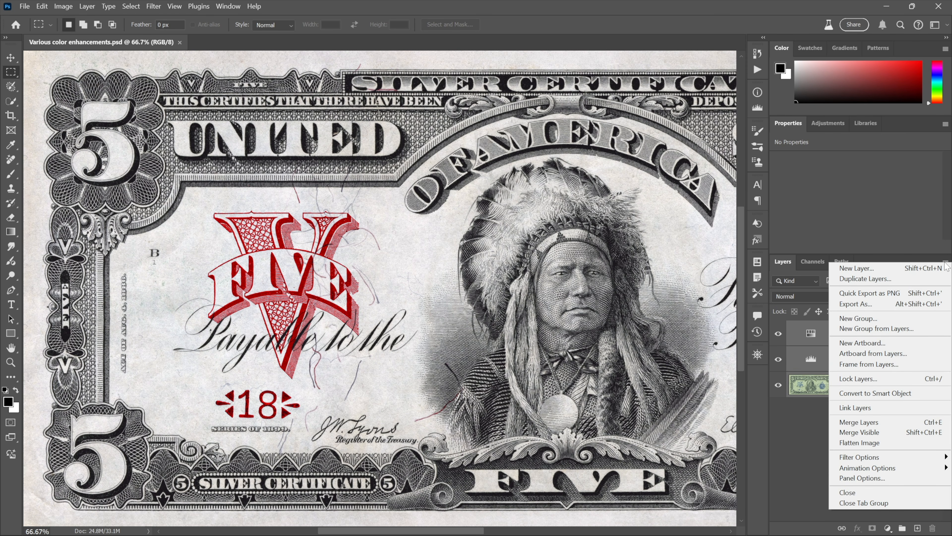
pyautogui.click(932, 396)
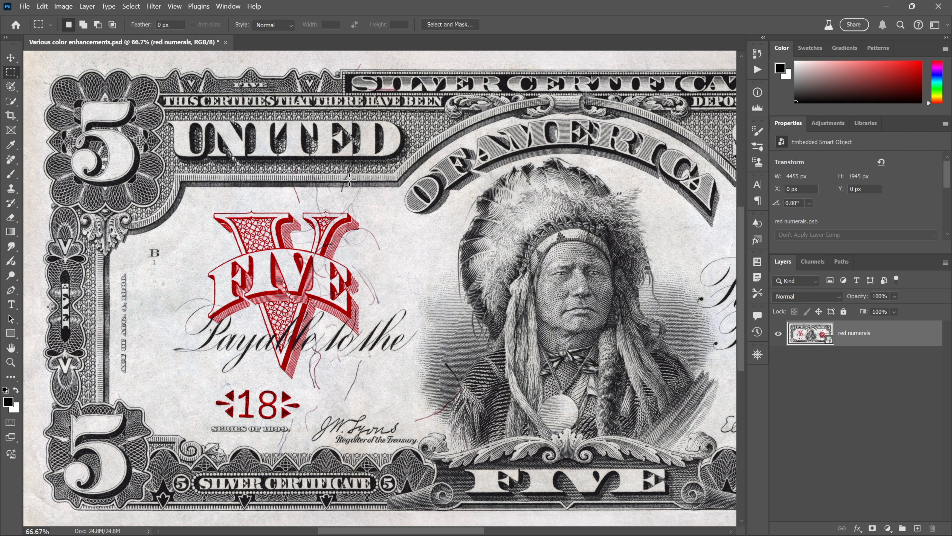
# Free Transform the smart object, scaling it to 33% and rotating it about -12.6°.
pyautogui.click(42, 6)
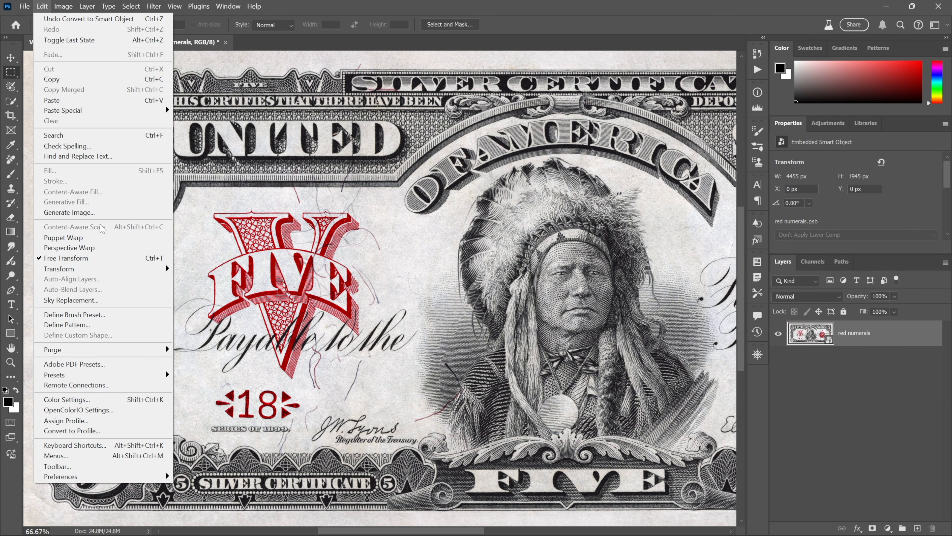
pyautogui.click(66, 258)
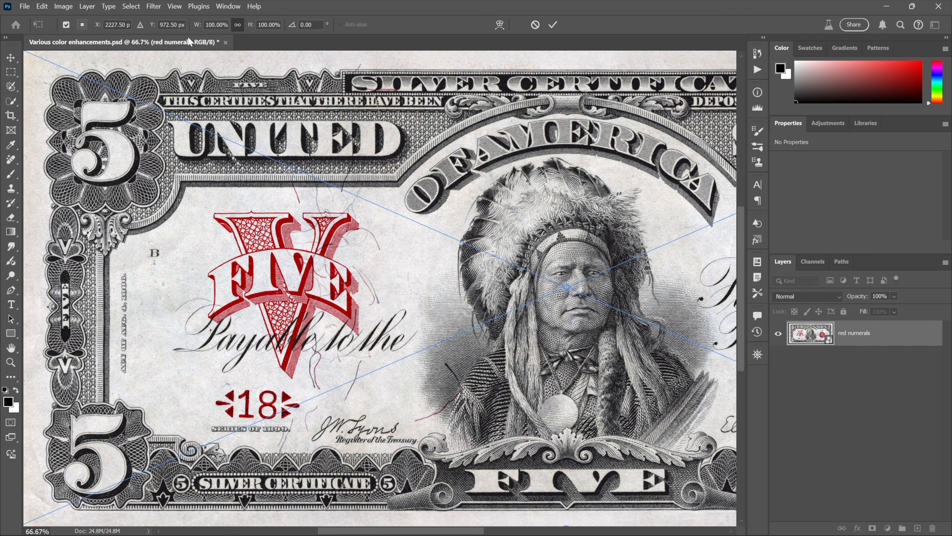
pyautogui.click(198, 26)
pyautogui.write('33')
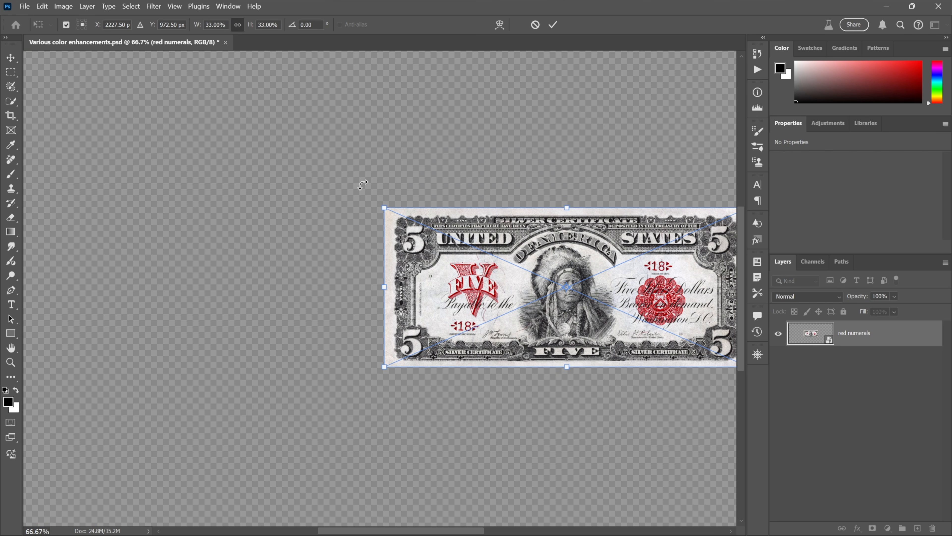
pyautogui.moveTo(357, 179); pyautogui.dragTo(351, 235)
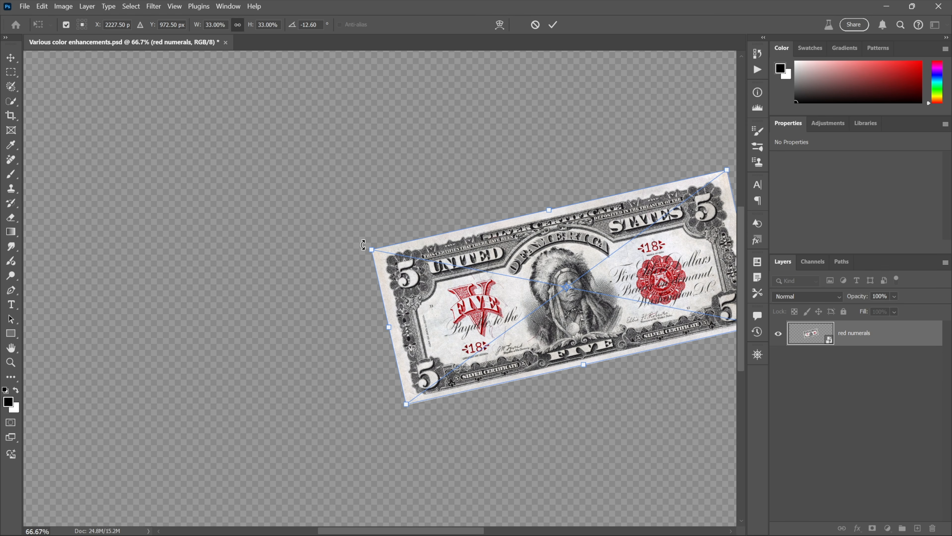
pyautogui.press('Return')
# Reset the smart object's transform.
pyautogui.press('m')
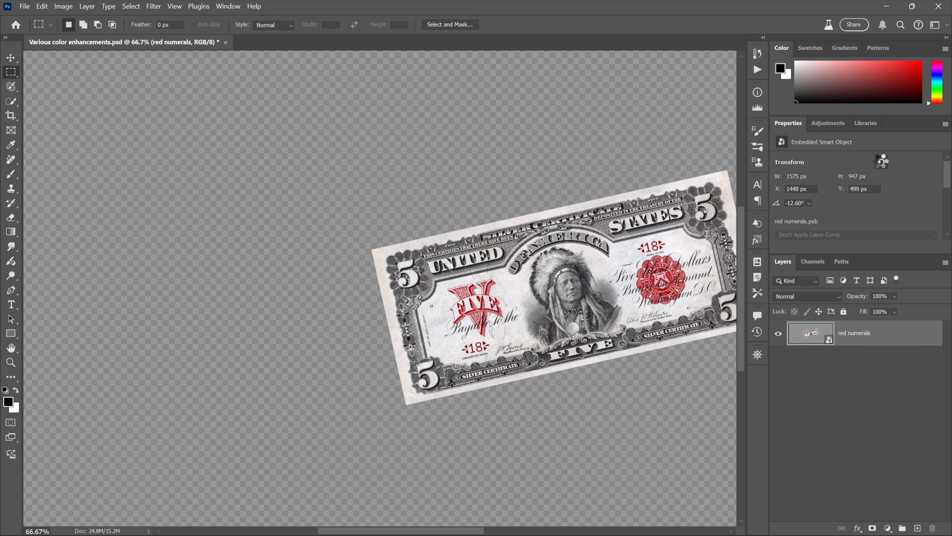
pyautogui.click(881, 164)
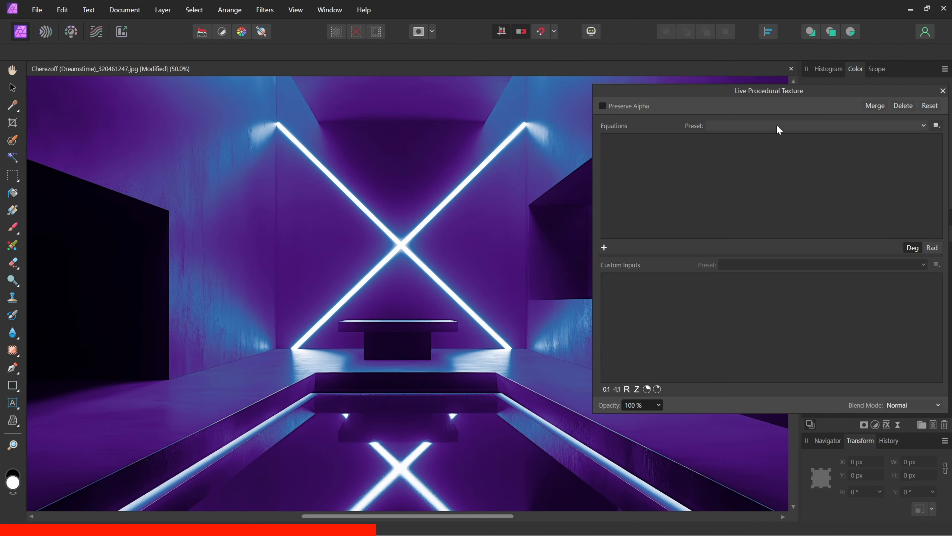
# Apply the Metallic procedural texture preset, raise Amount, lower Offset, and set its blend mode to Overlay.
pyautogui.click(778, 127)
pyautogui.click(789, 192)
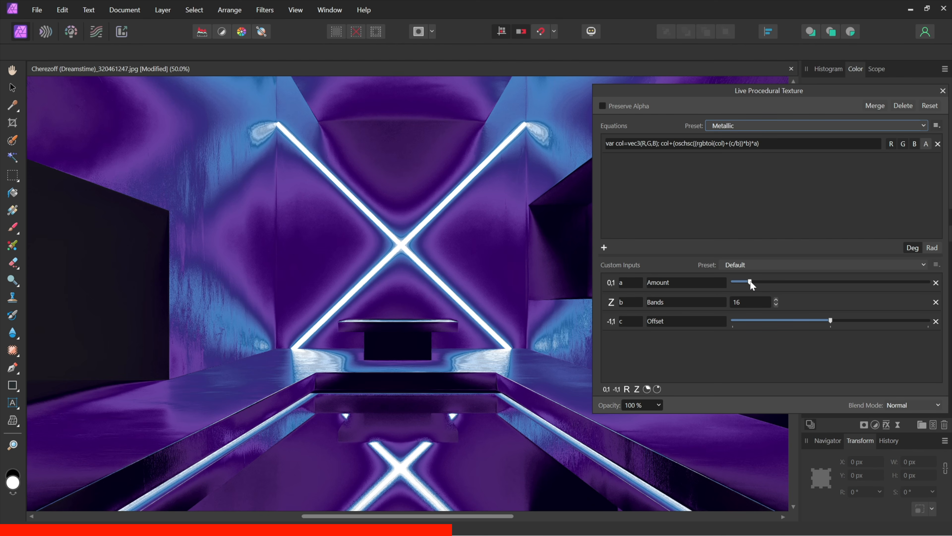
pyautogui.moveTo(750, 282); pyautogui.dragTo(802, 282)
pyautogui.moveTo(830, 321); pyautogui.dragTo(779, 320)
pyautogui.click(915, 405)
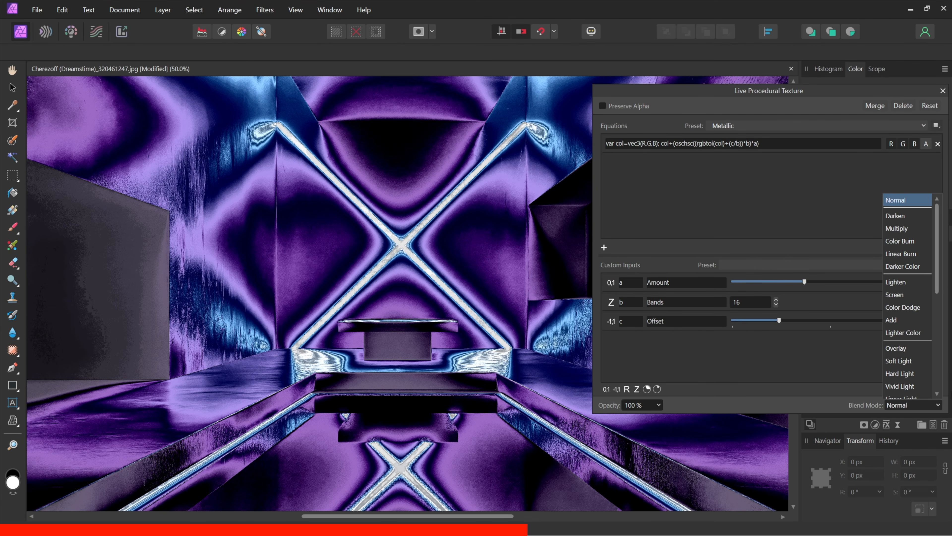
pyautogui.click(924, 347)
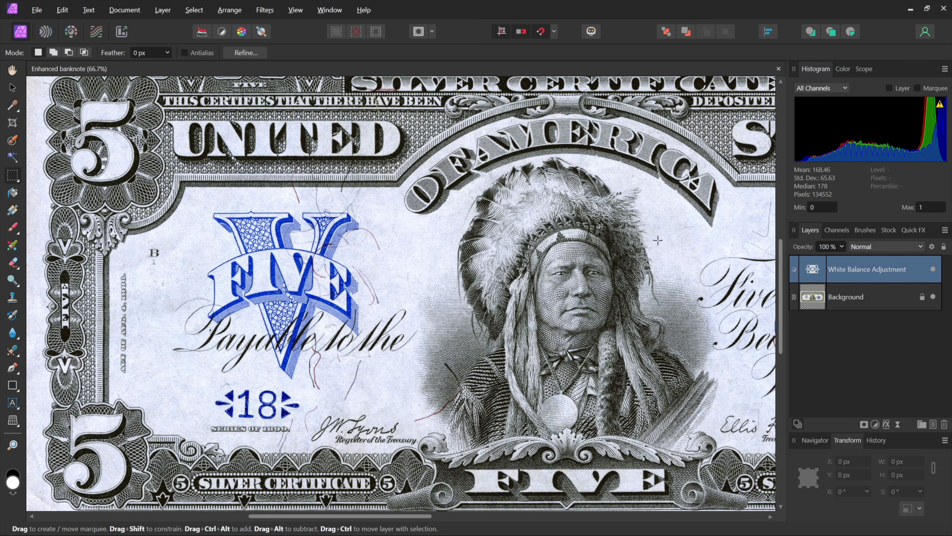
# Select both the White Balance Adjustment and Background layers and copy them.
pyautogui.keyDown('shift'); pyautogui.click(889, 298); pyautogui.keyUp('shift')
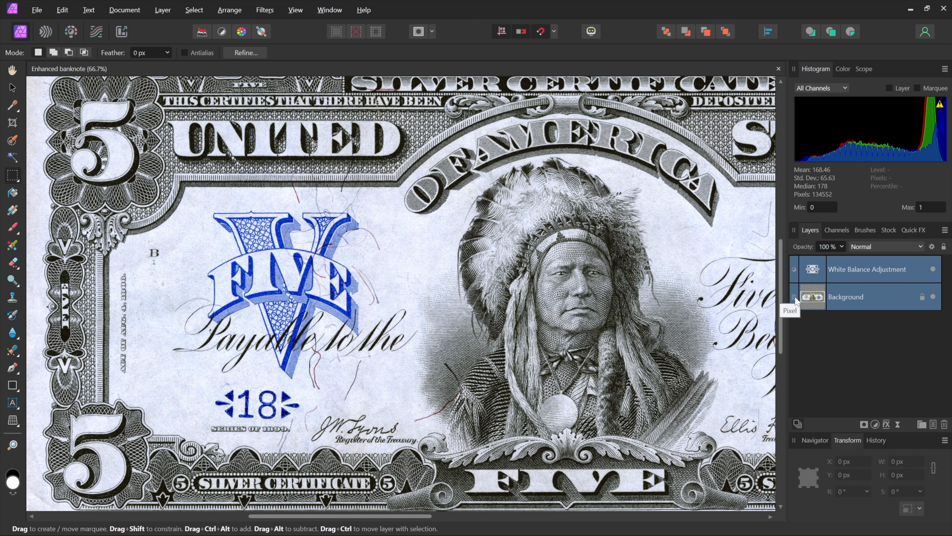
pyautogui.click(66, 10)
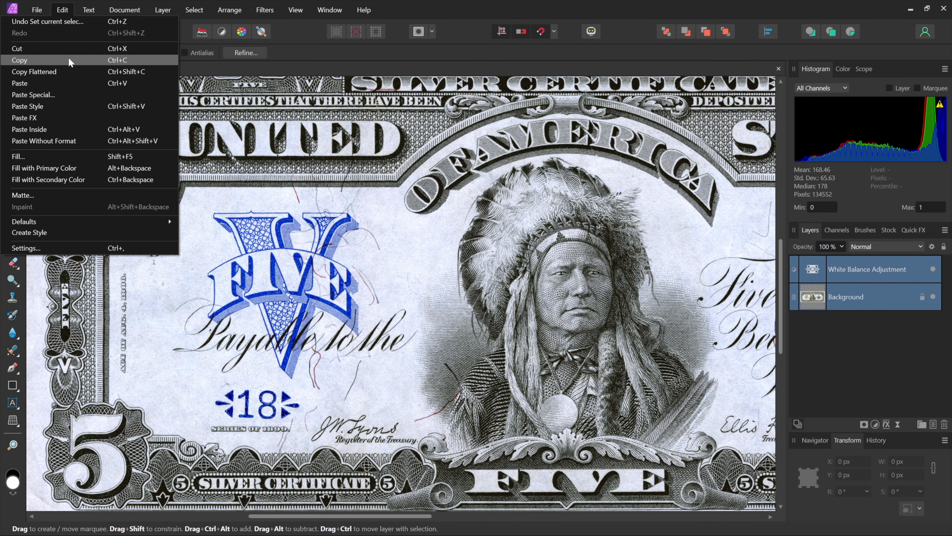
pyautogui.click(70, 62)
# Paste Special the copied layers as a Device Independent Bitmap.
pyautogui.click(64, 10)
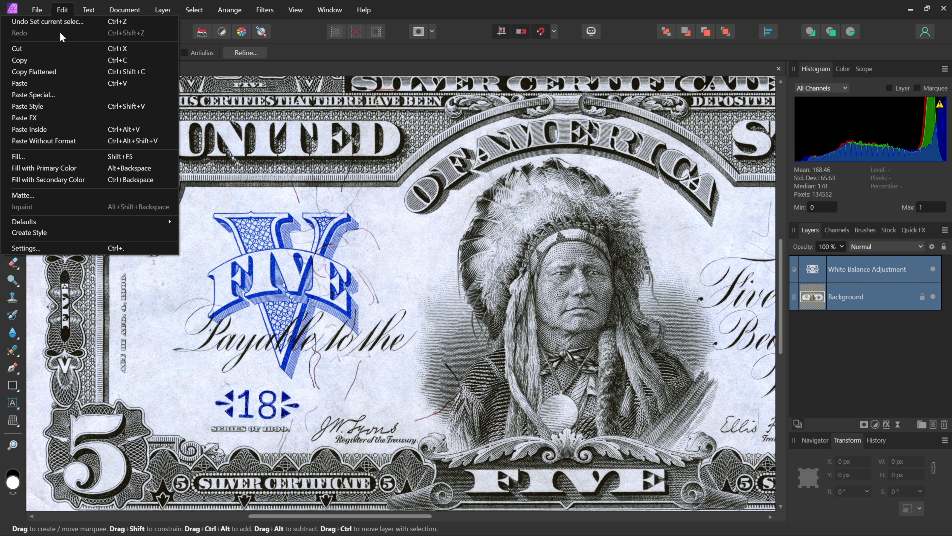
pyautogui.click(85, 94)
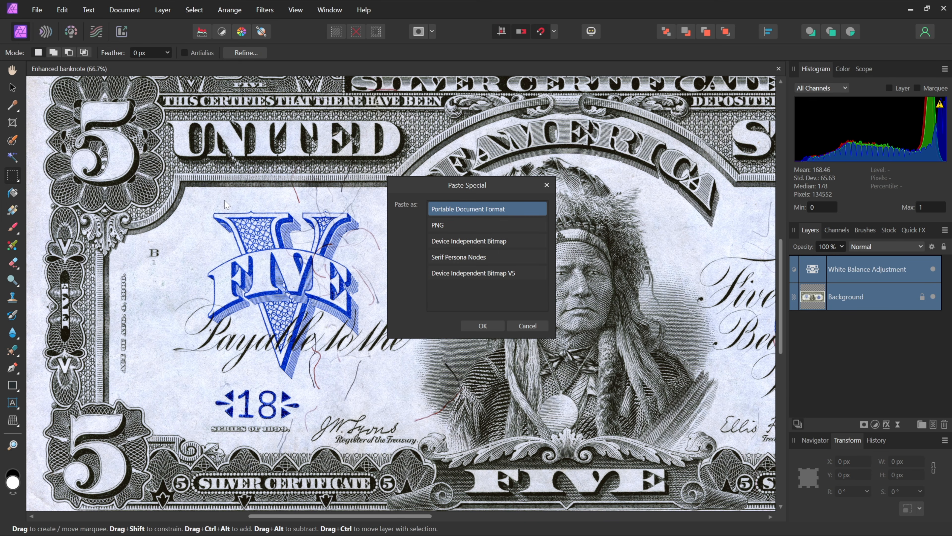
pyautogui.click(523, 238)
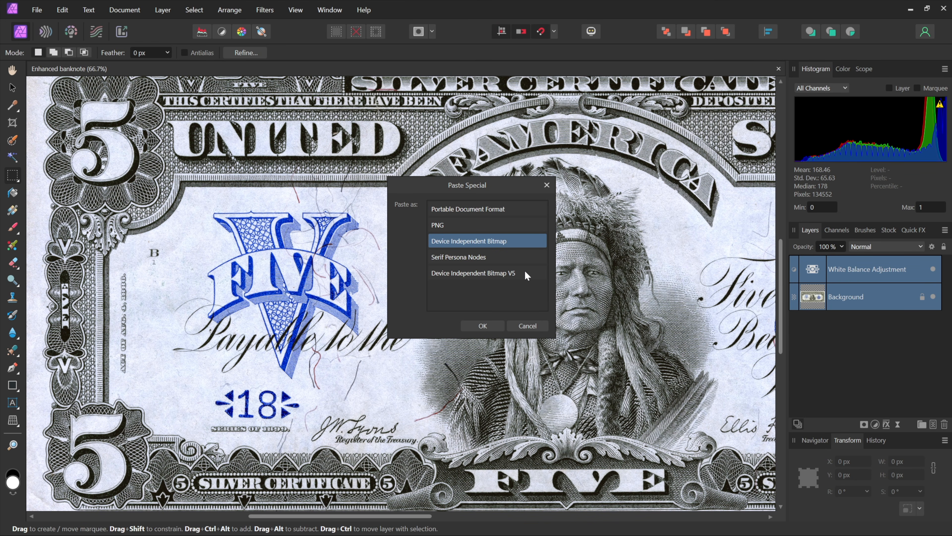
pyautogui.click(482, 326)
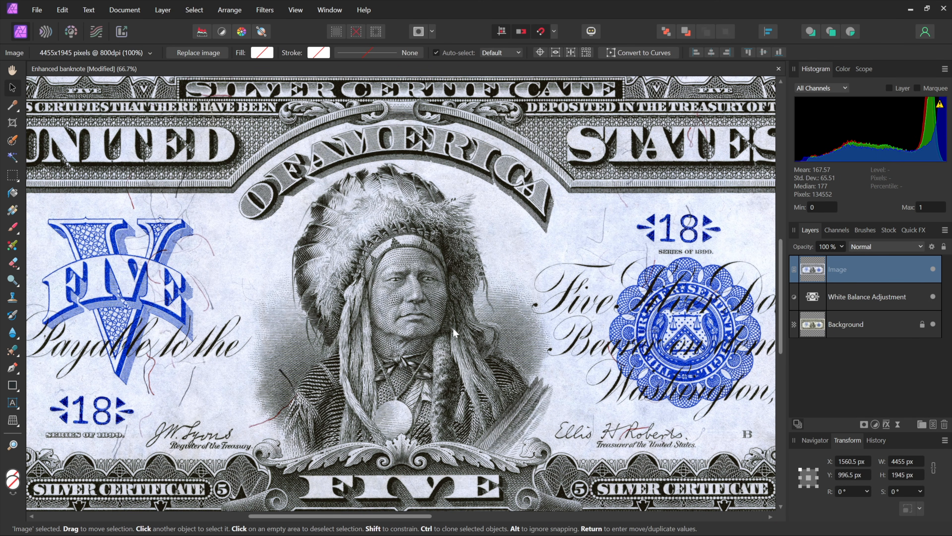
# Move the pasted image so it snaps to the centre of the document.
pyautogui.press('v')
pyautogui.moveTo(407, 307); pyautogui.dragTo(547, 294)
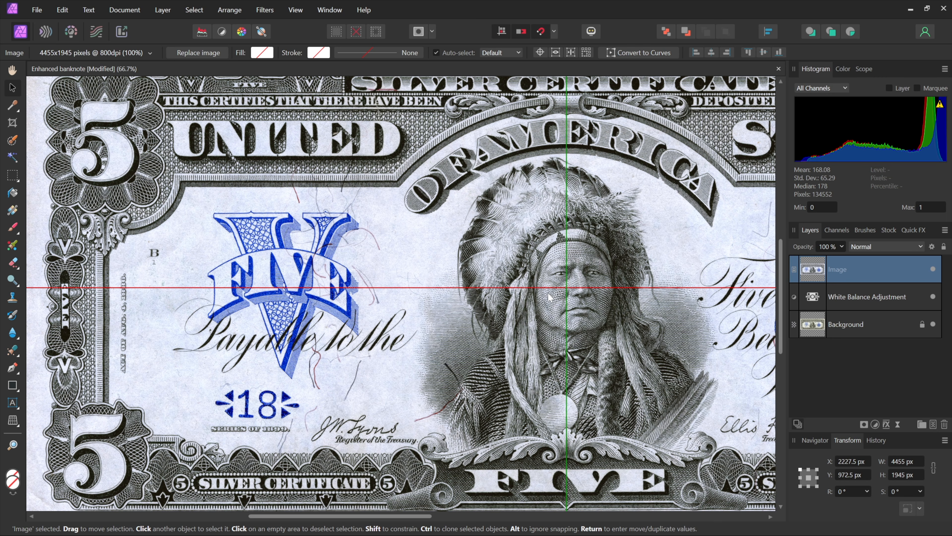
pyautogui.moveTo(549, 296); pyautogui.dragTo(550, 297)
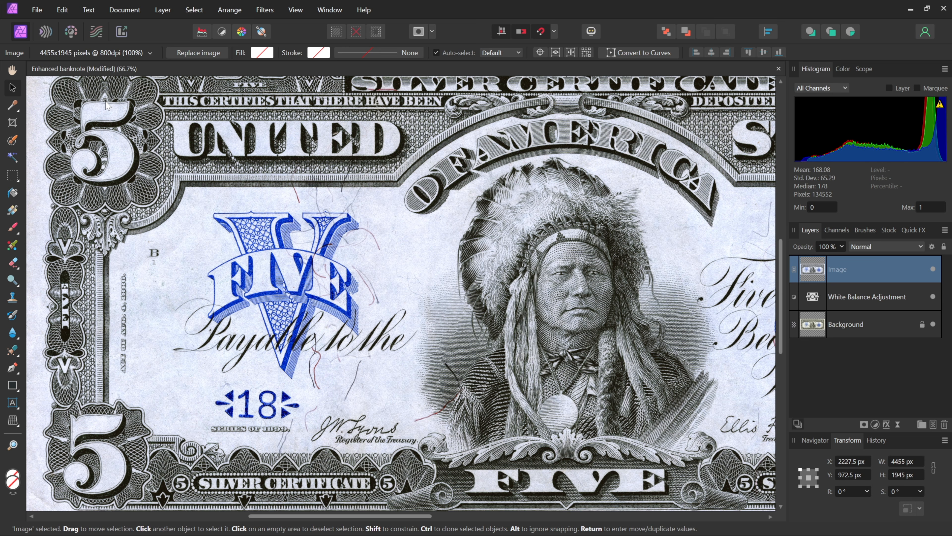
# Place the file Enhanced banknote.afphoto into the document at its default size.
pyautogui.click(36, 11)
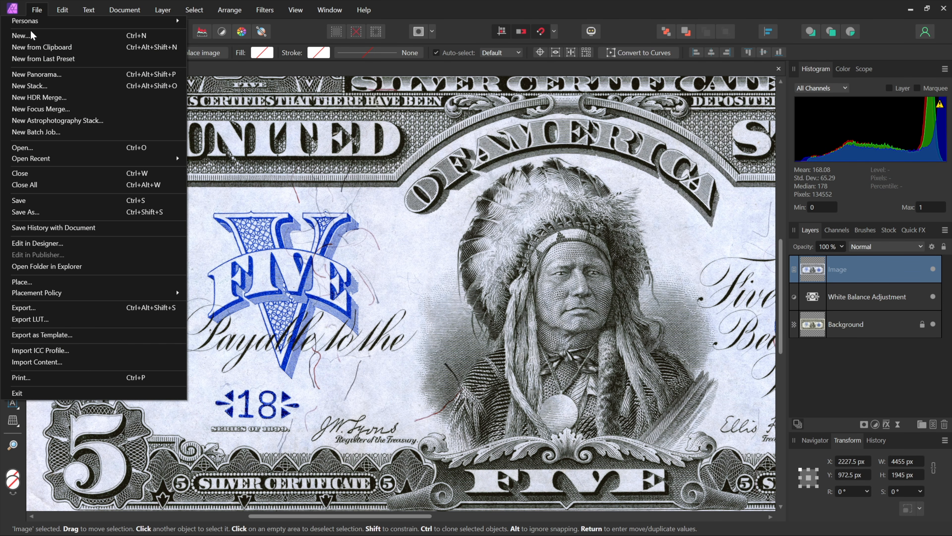
pyautogui.click(100, 282)
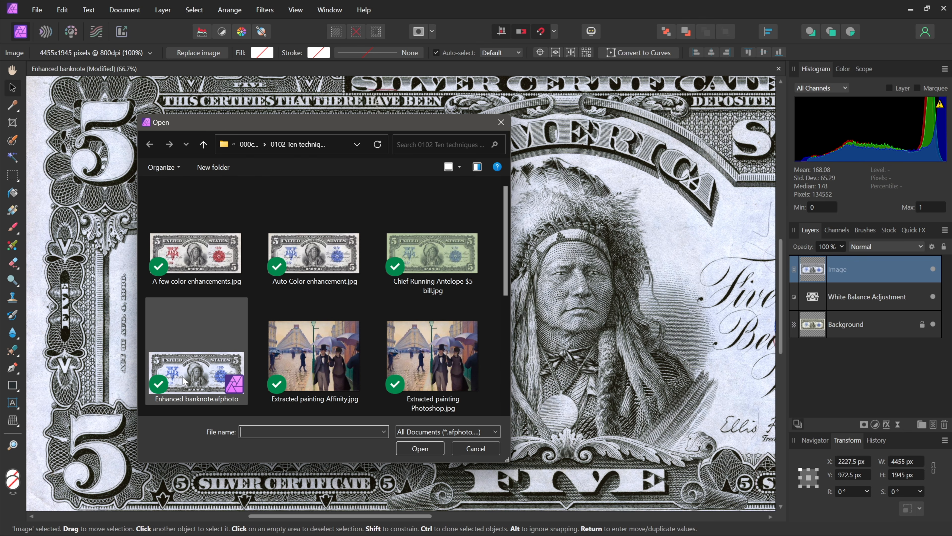
pyautogui.click(183, 379)
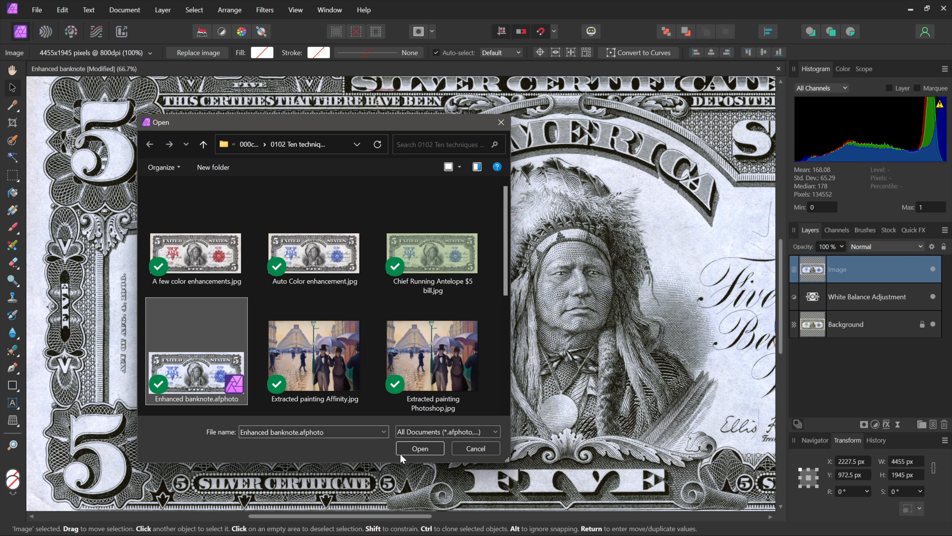
pyautogui.click(421, 448)
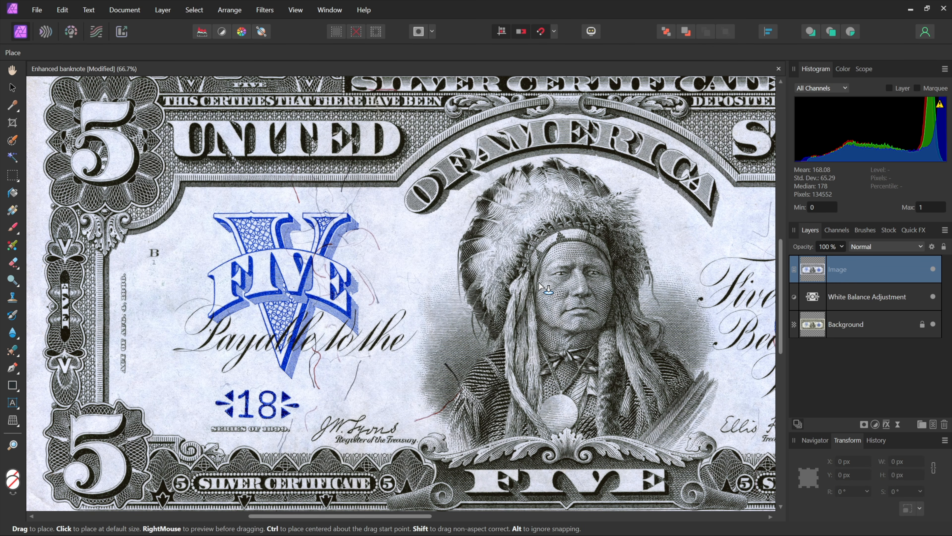
pyautogui.click(568, 287)
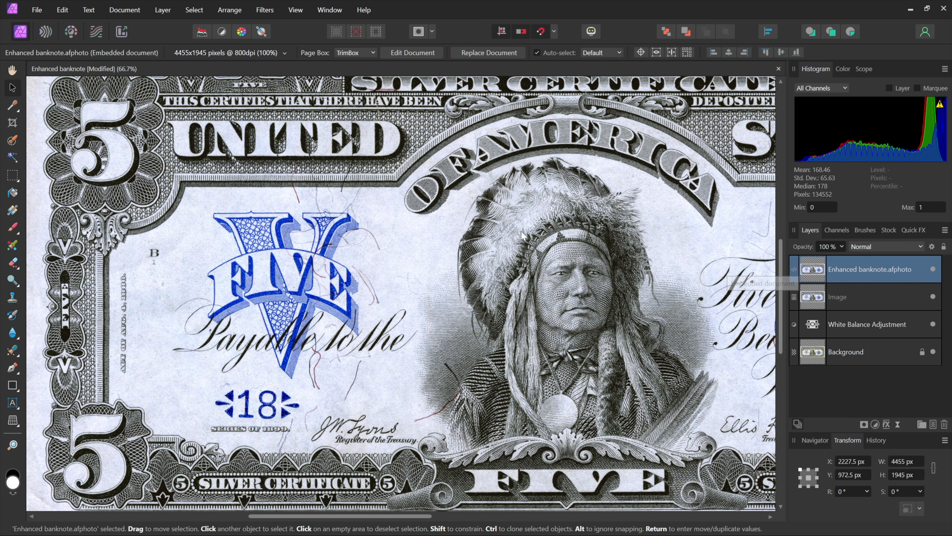
# Scale the placed document to 33 %.
pyautogui.click(244, 55)
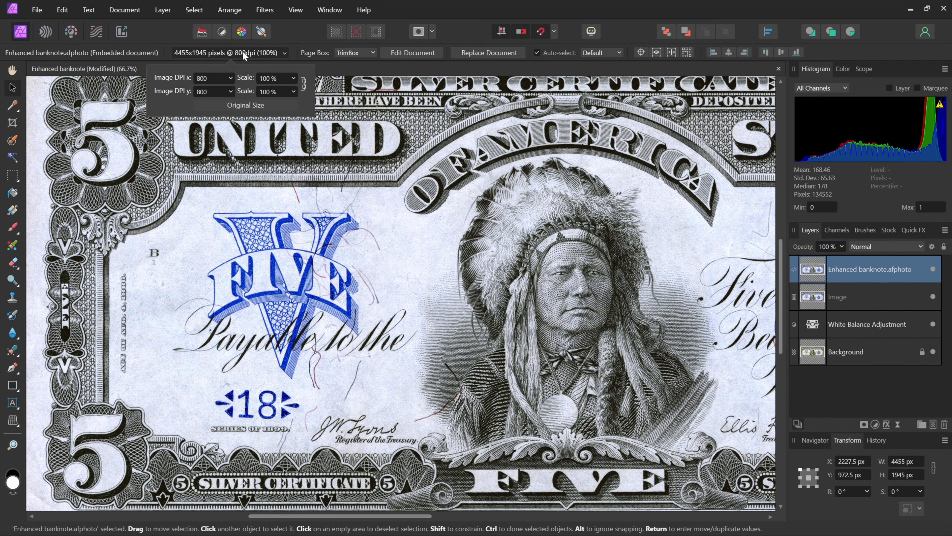
pyautogui.click(272, 79)
pyautogui.write('33')
pyautogui.press('Return')
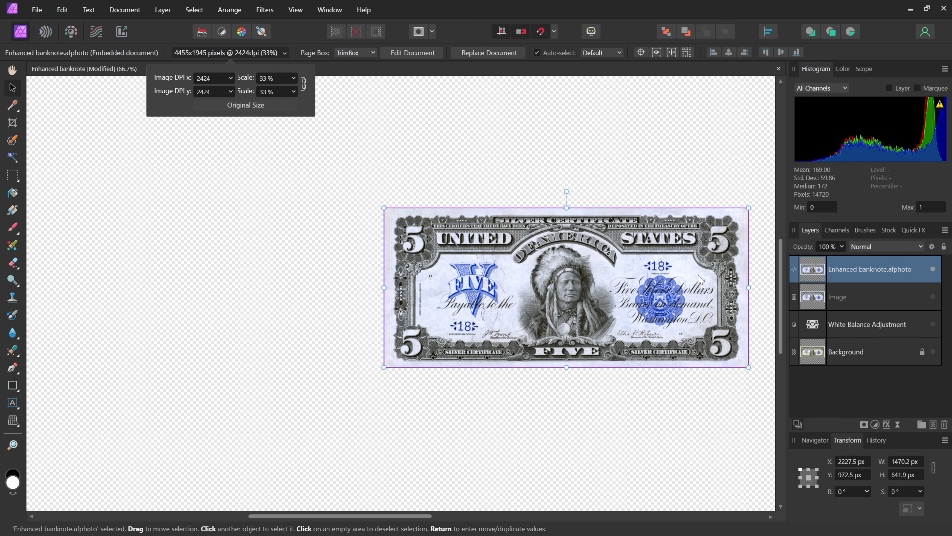
# Rotate the placed document about 26.5° and restore it to its original size.
pyautogui.click(567, 191)
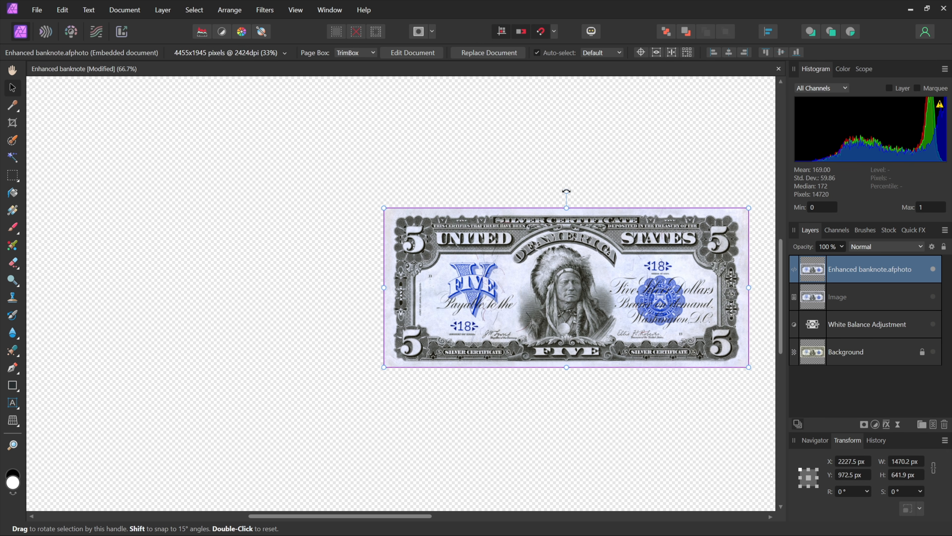
pyautogui.moveTo(566, 192); pyautogui.dragTo(523, 201)
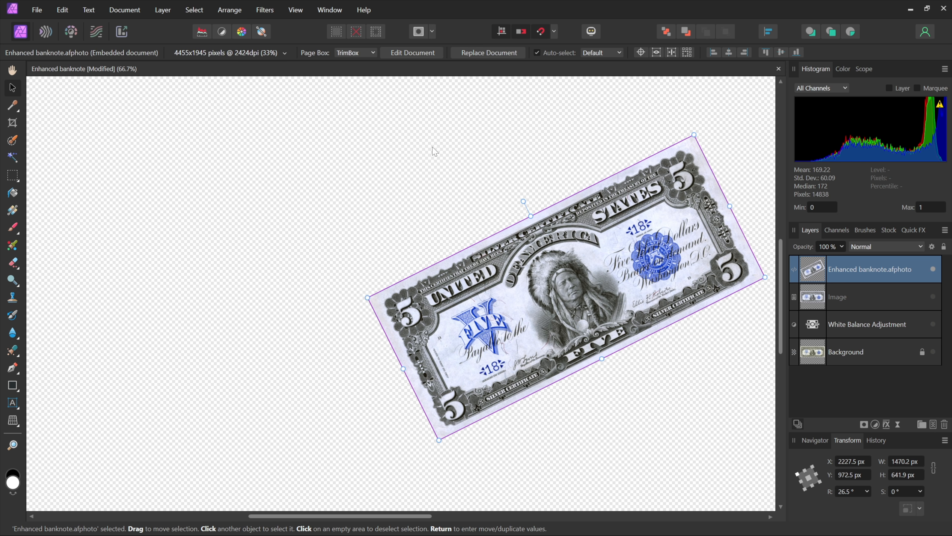
pyautogui.click(251, 52)
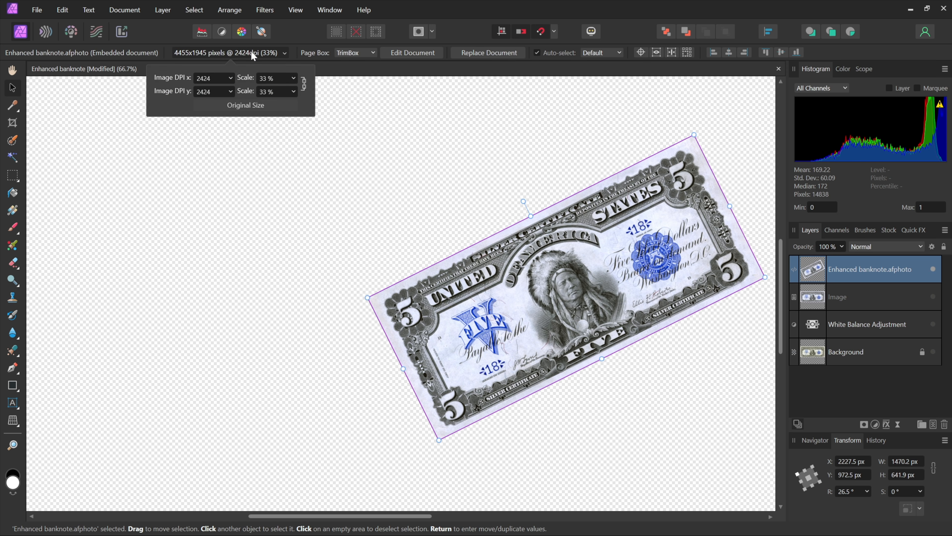
pyautogui.click(247, 106)
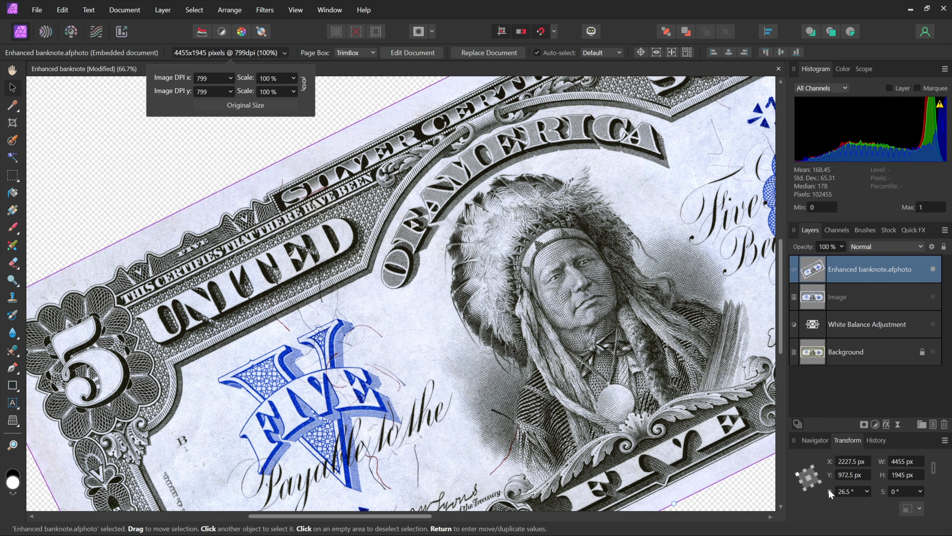
pyautogui.click(848, 492)
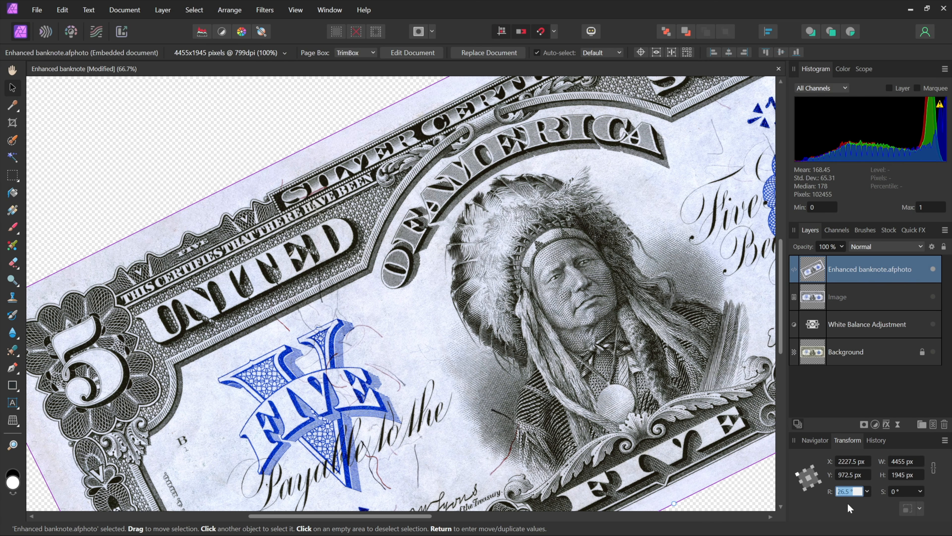
pyautogui.press('Return')
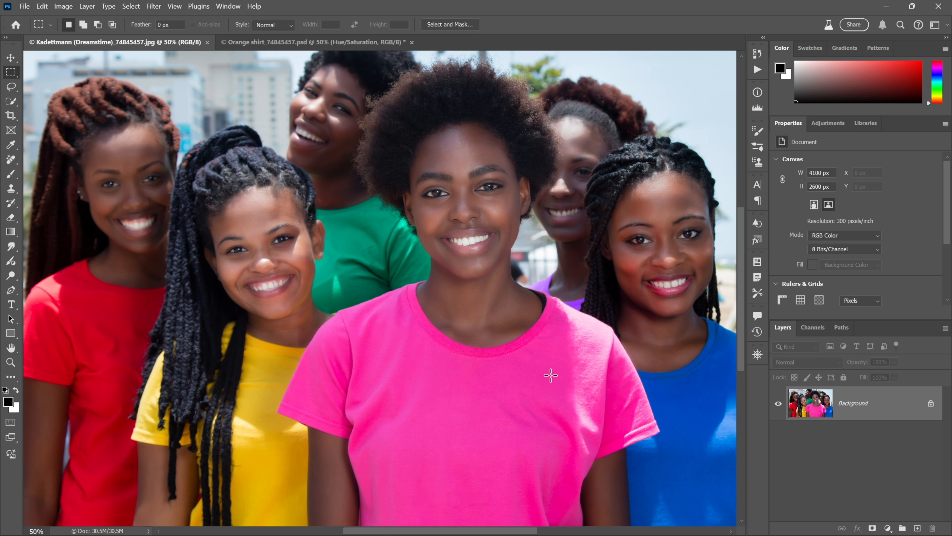
# Switch to the original group photo and add a Hue/Saturation adjustment layer.
pyautogui.hotkey('ctrl', 'Tab')
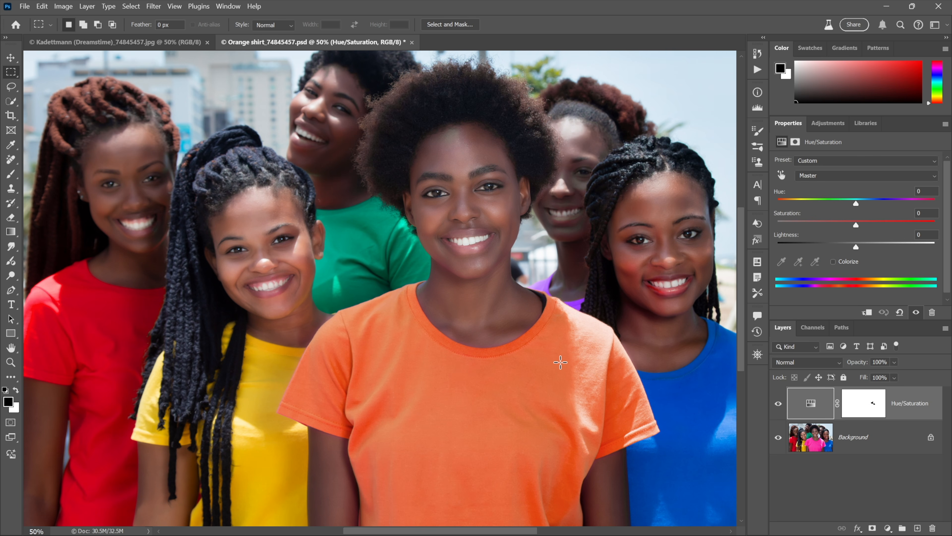
pyautogui.hotkey('ctrl', 'Tab')
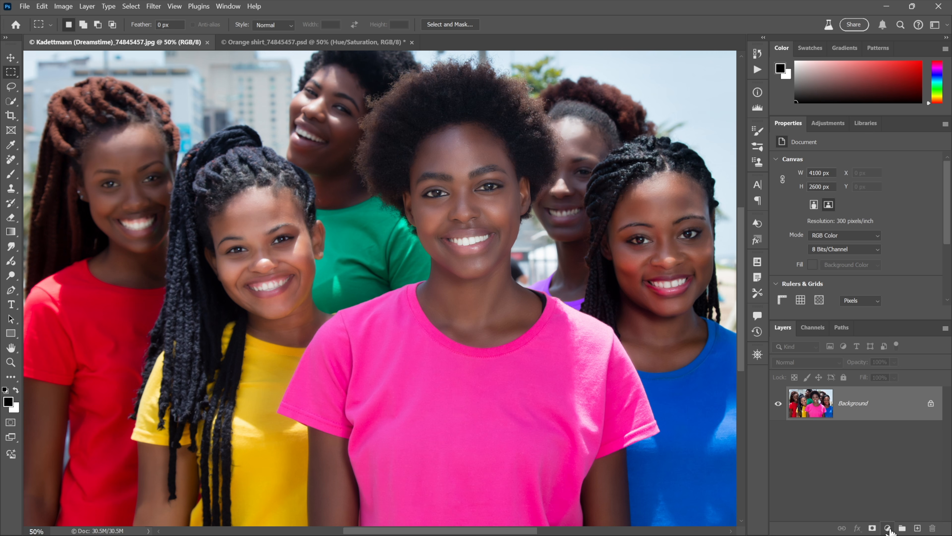
pyautogui.click(888, 527)
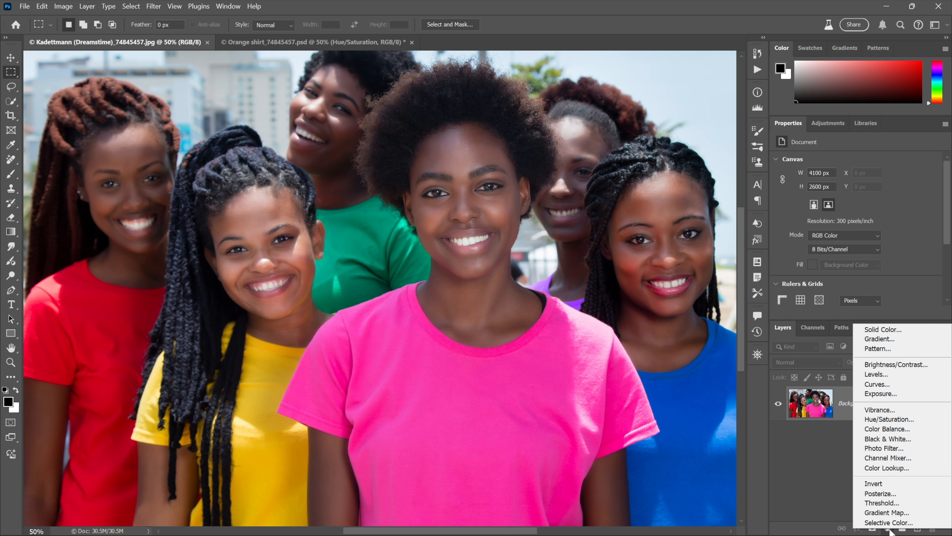
pyautogui.click(921, 420)
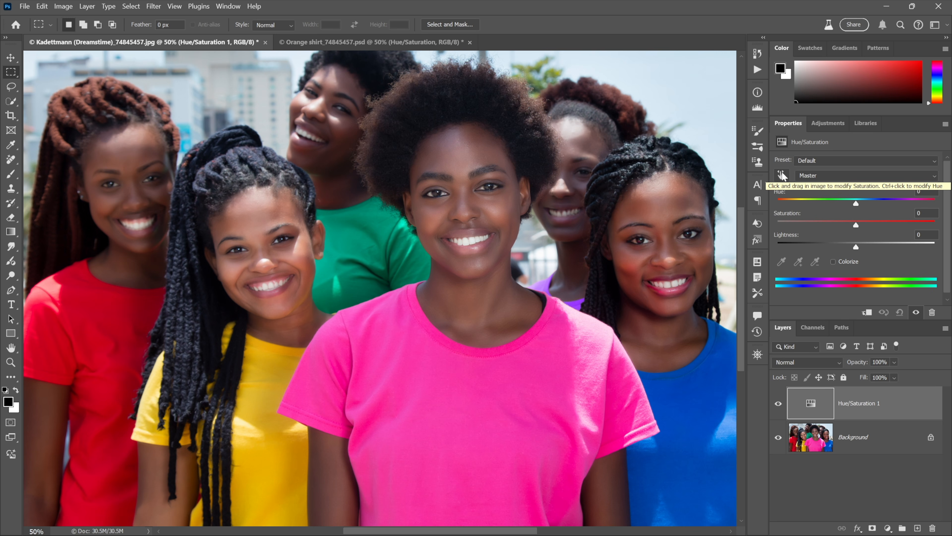
# Use the on-image adjustment tool on the pink shirt to set Magentas saturation to -20 and hue to +60.
pyautogui.click(783, 175)
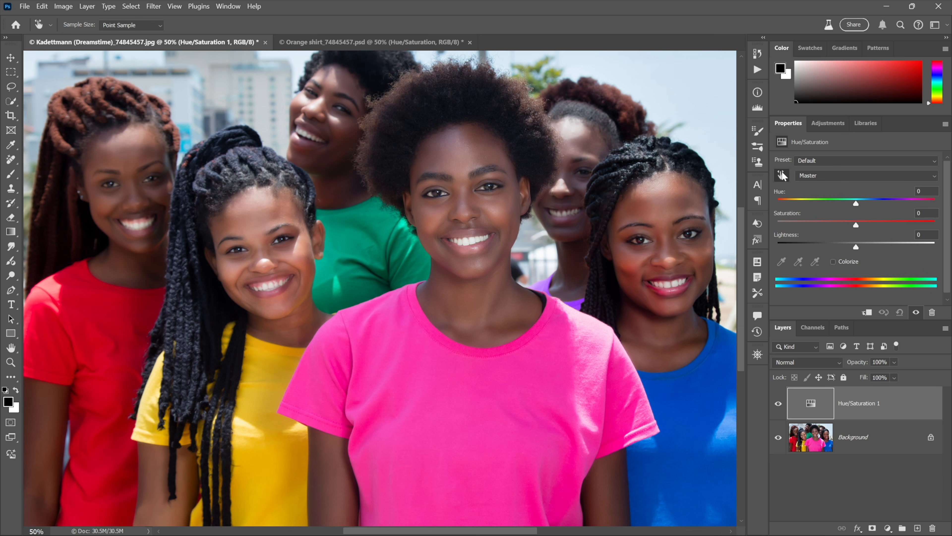
pyautogui.moveTo(476, 393); pyautogui.dragTo(551, 390)
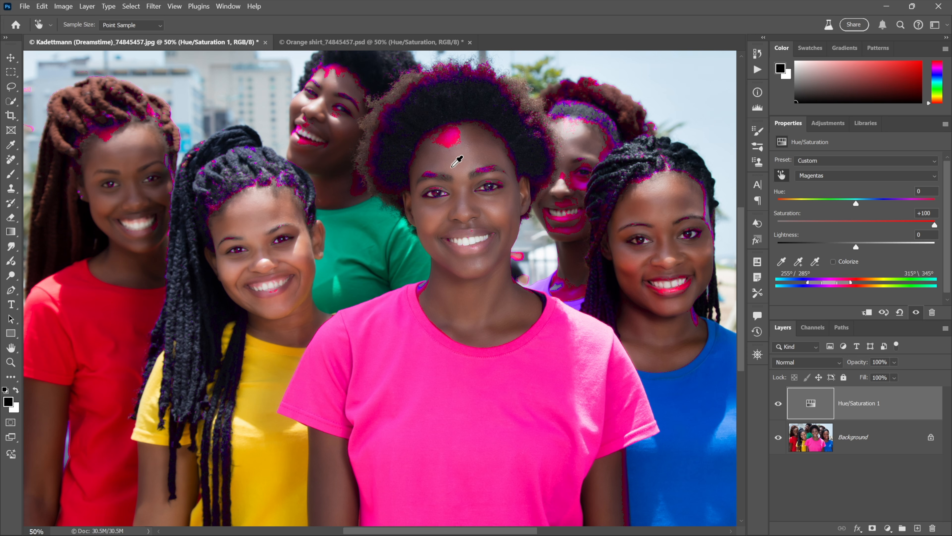
pyautogui.moveTo(484, 412); pyautogui.dragTo(420, 418)
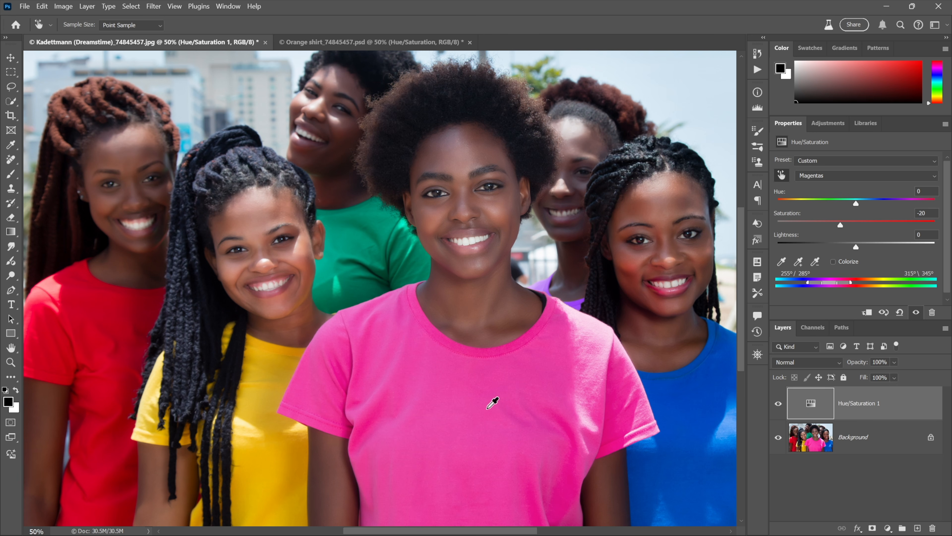
pyautogui.moveTo(493, 402); pyautogui.dragTo(476, 414)
pyautogui.moveTo(456, 414); pyautogui.dragTo(521, 416)
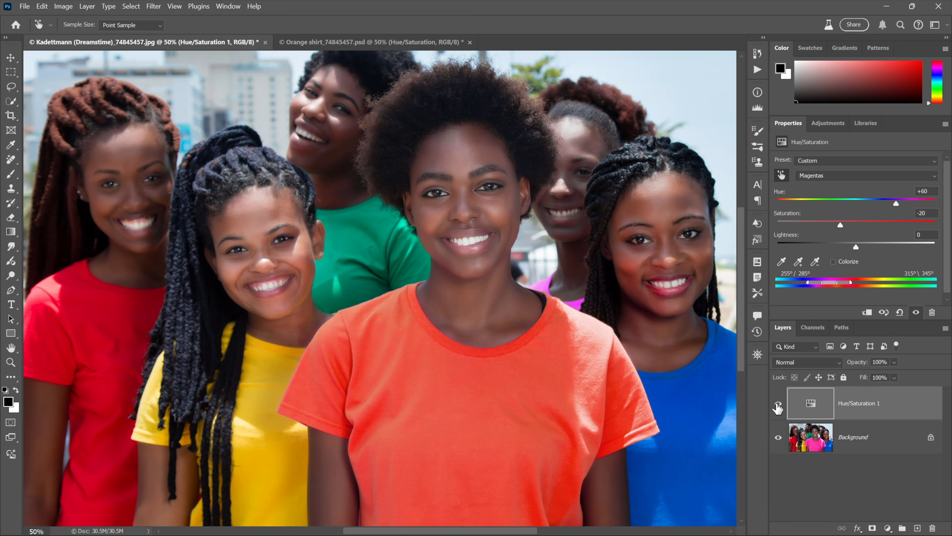
# Toggle the Hue/Saturation layer's visibility to compare before and after.
pyautogui.click(778, 405)
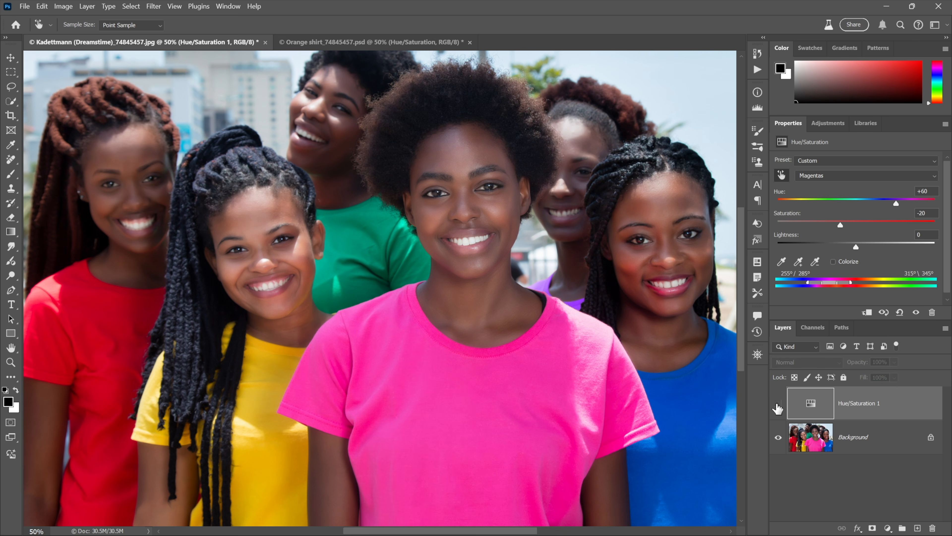
pyautogui.click(778, 405)
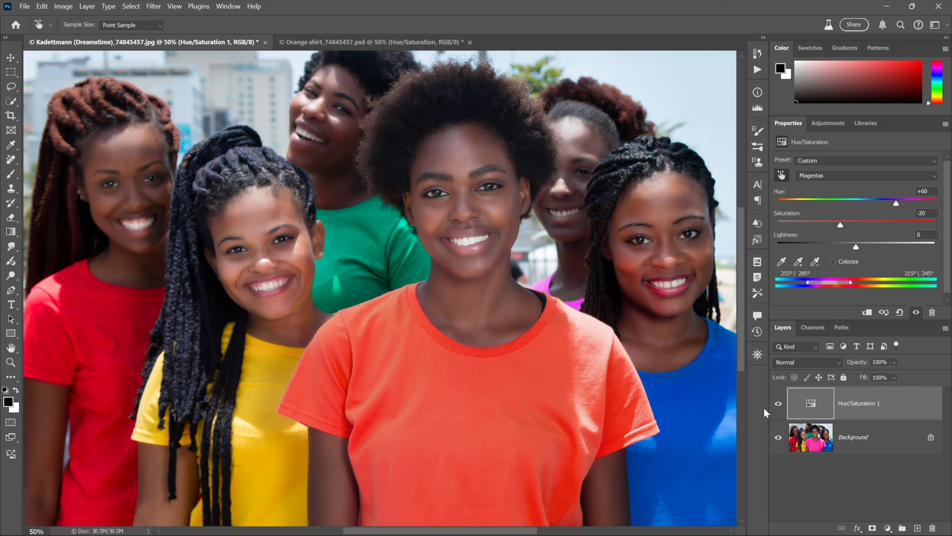
# Switch to Affinity Photo and add an HSL adjustment to the group photo.
pyautogui.hotkey('alt', 'Tab')
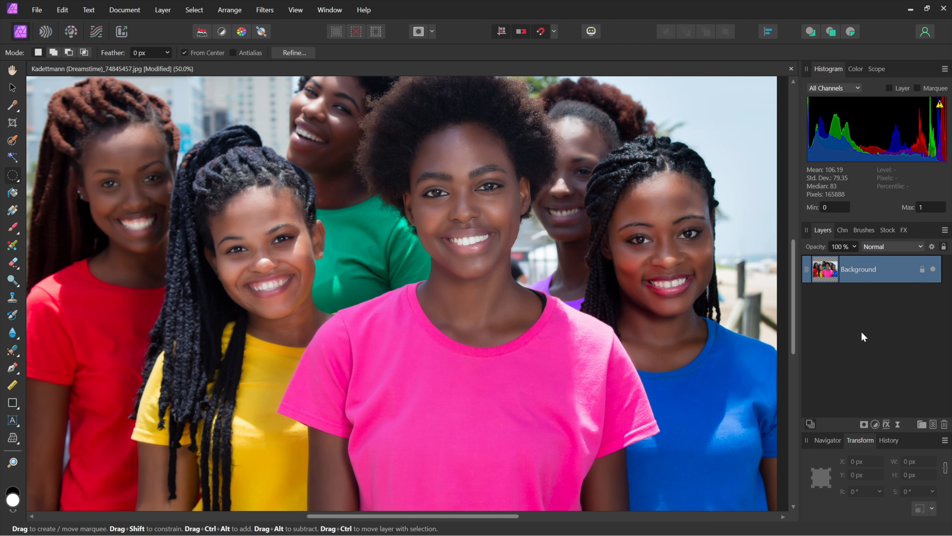
pyautogui.click(875, 425)
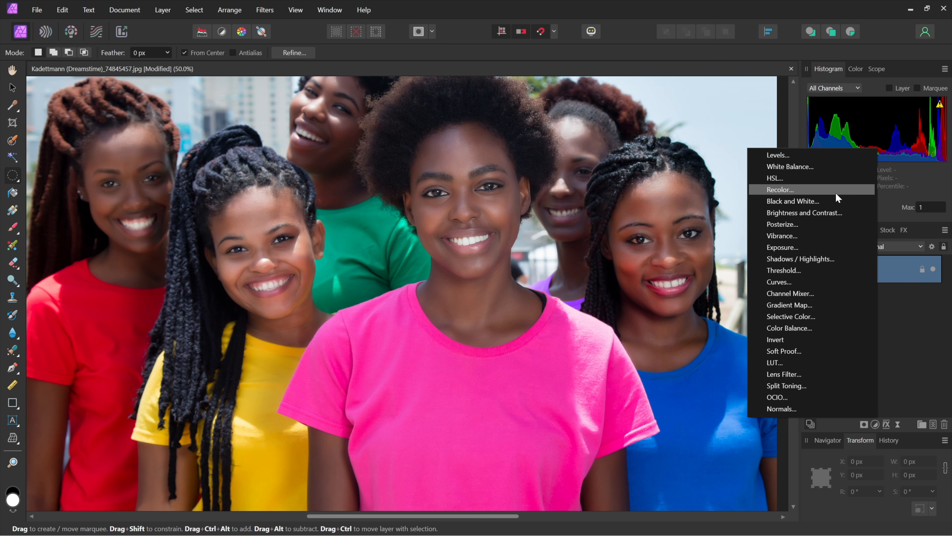
pyautogui.click(832, 177)
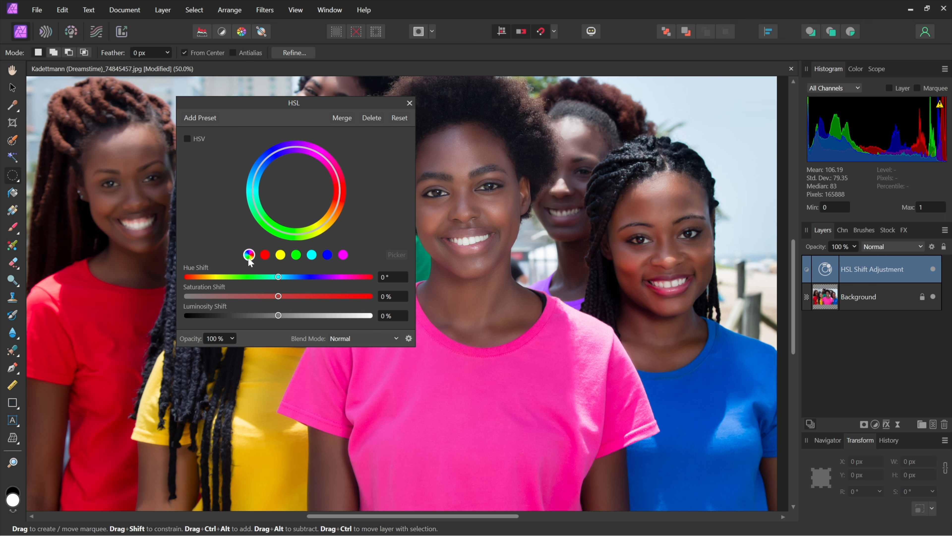
# Pick the pink shirt's colour as the hue range to adjust in the HSL dialog.
pyautogui.click(311, 256)
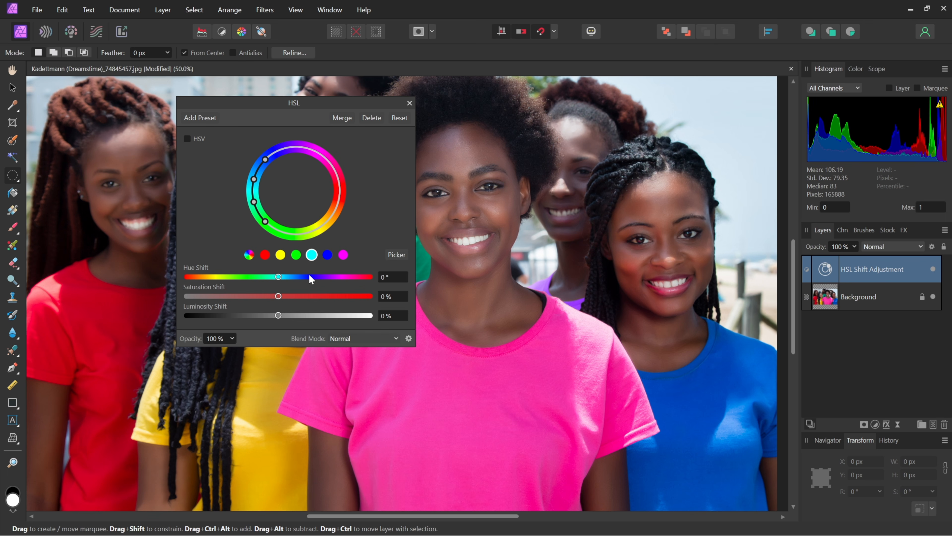
pyautogui.click(397, 255)
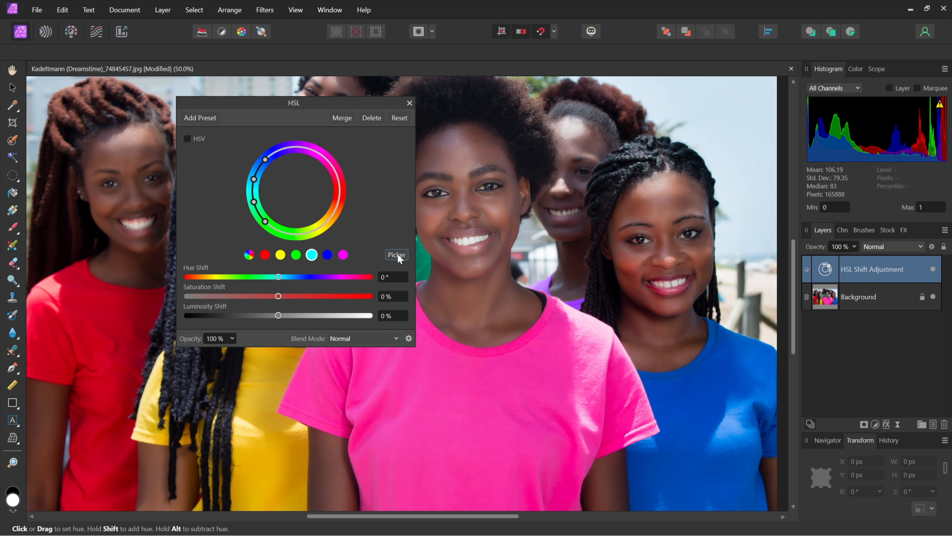
pyautogui.click(477, 404)
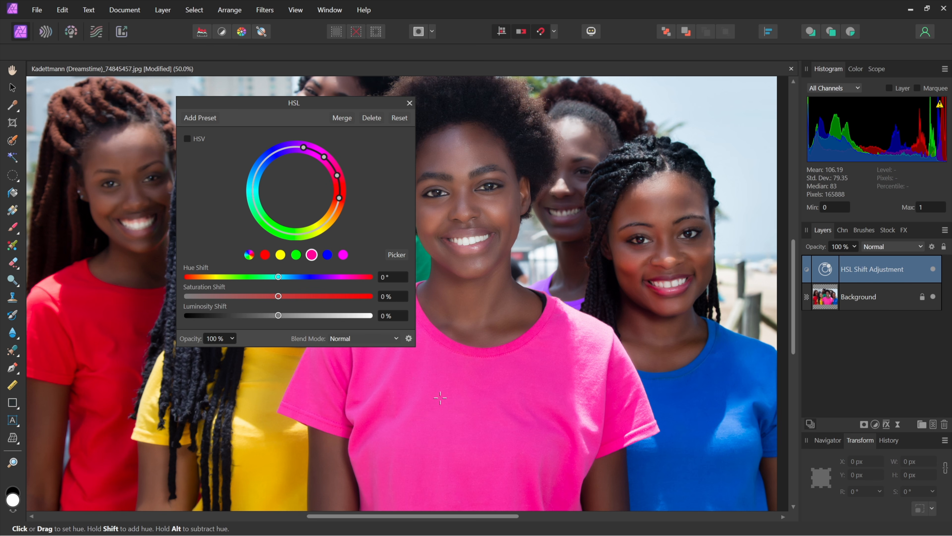
# Set the HSL Hue Shift to -60°.
pyautogui.moveTo(278, 277); pyautogui.dragTo(247, 277)
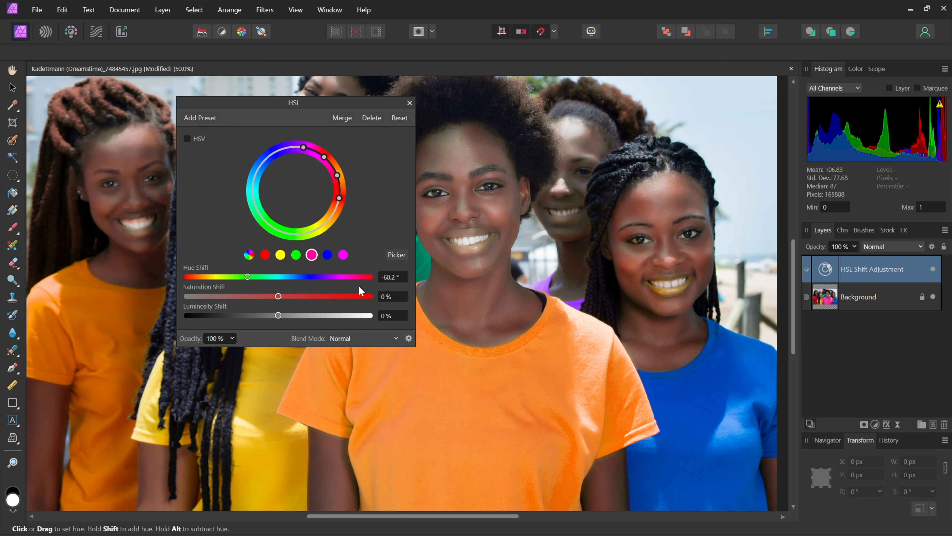
pyautogui.click(400, 276)
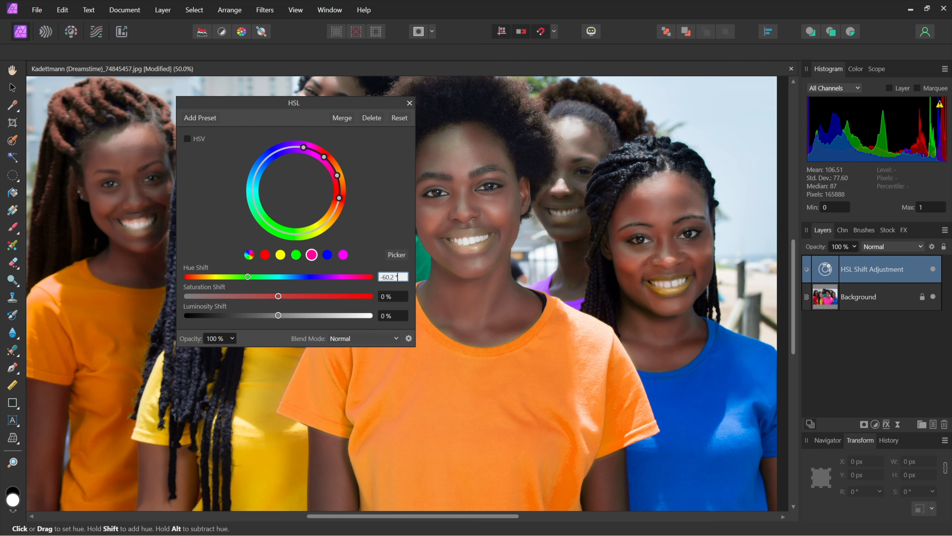
pyautogui.press('BackSpace')
pyautogui.press('BackSpace')
pyautogui.press('BackSpace')
pyautogui.press('BackSpace')
pyautogui.press('Return')
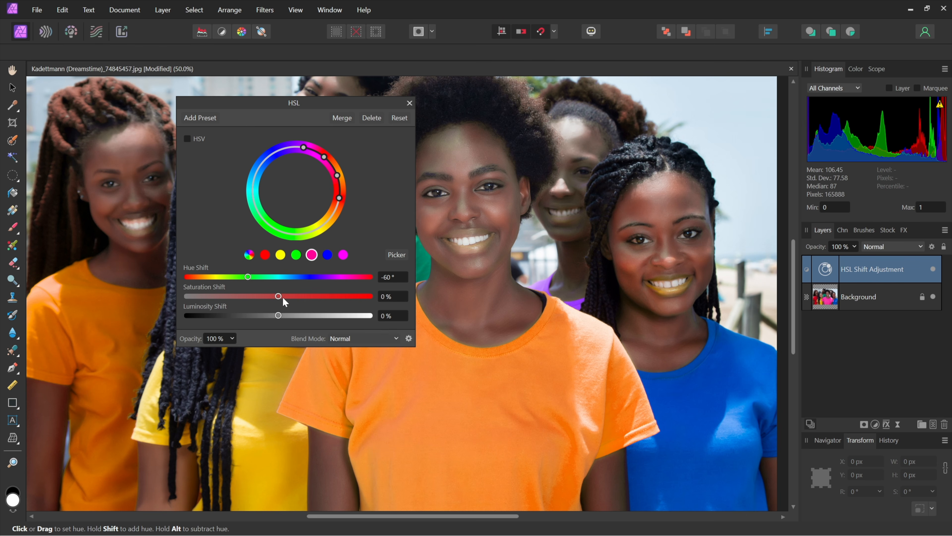
# Set the Saturation Shift to -20 % and toggle the HSL adjustment off and on to compare.
pyautogui.moveTo(279, 295); pyautogui.dragTo(260, 296)
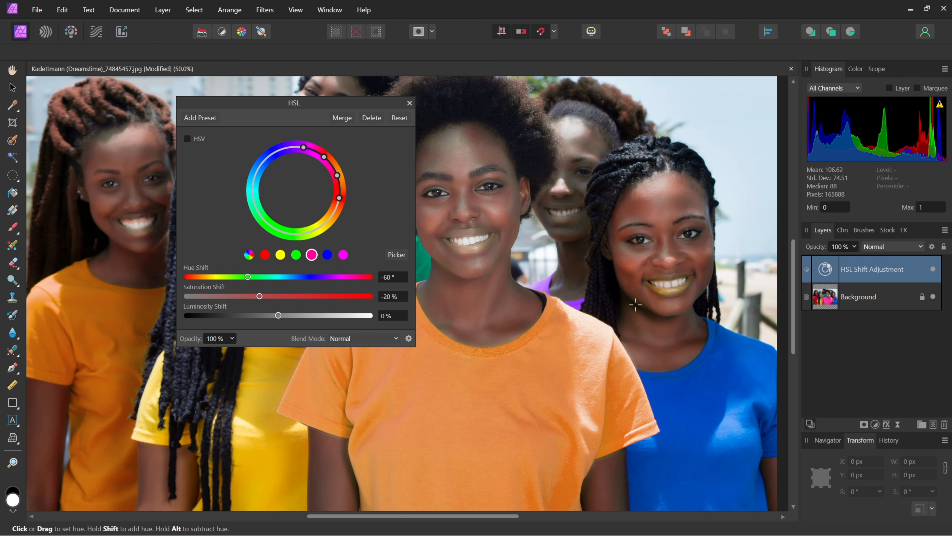
pyautogui.click(933, 269)
pyautogui.click(933, 269)
# Adjust the edge of the hue range on the colour wheel and hide the adjustment to compare.
pyautogui.moveTo(339, 193)
pyautogui.mouseDown()
pyautogui.moveTo(325, 224)
pyautogui.moveTo(338, 204)
pyautogui.moveTo(336, 180)
pyautogui.mouseUp()
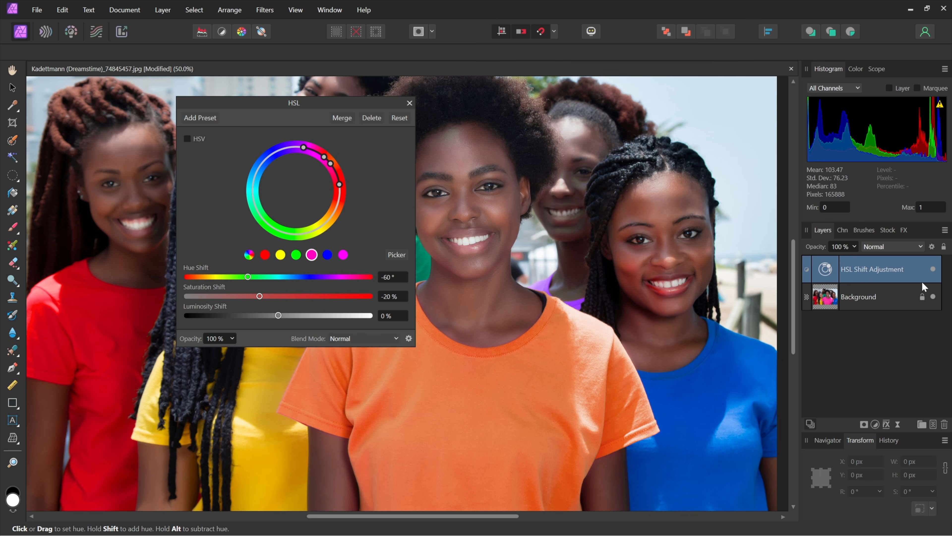
pyautogui.click(933, 269)
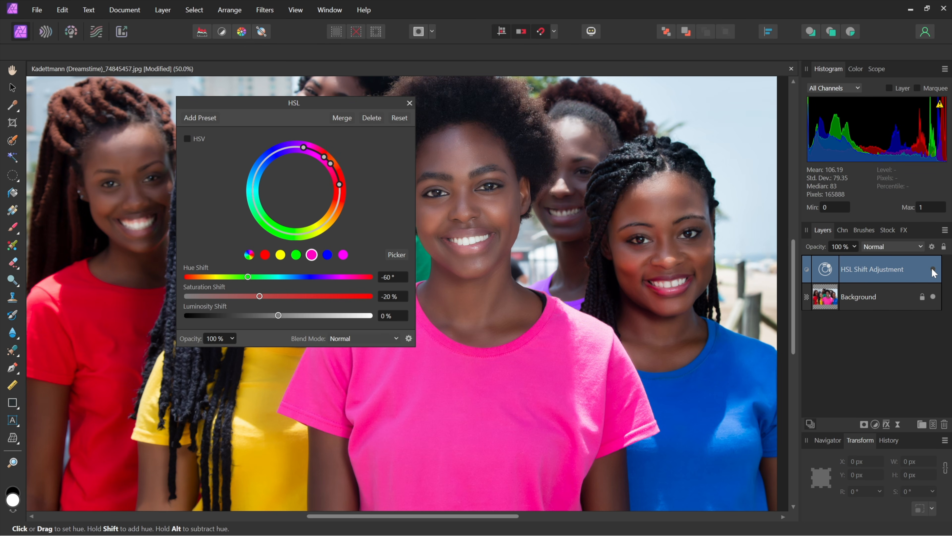
# Duplicate the usu type layer and hide the original.
pyautogui.click(932, 269)
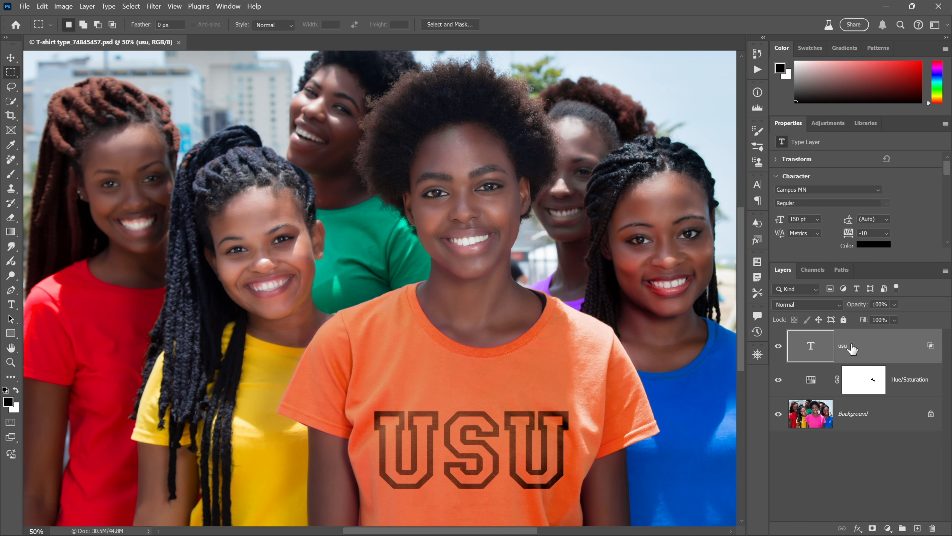
pyautogui.hotkey('ctrl', 'j')
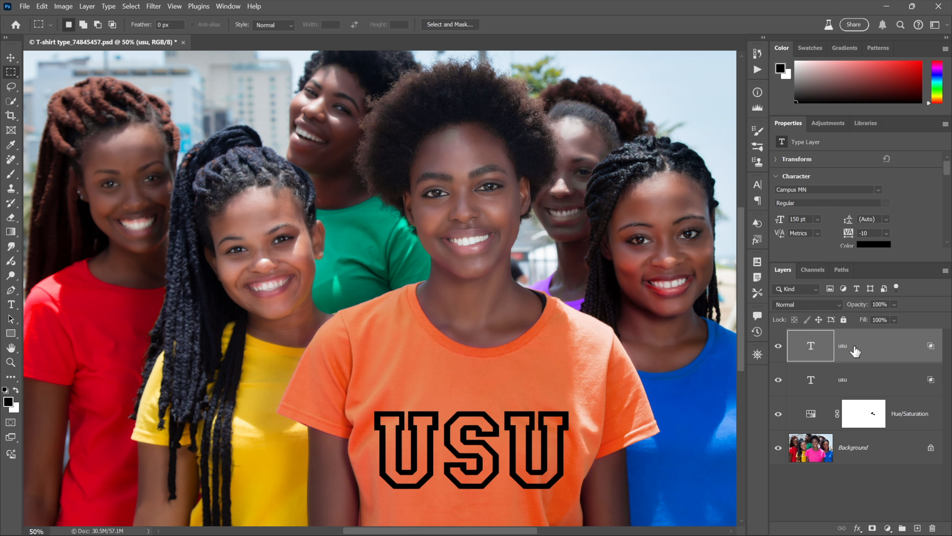
pyautogui.click(778, 380)
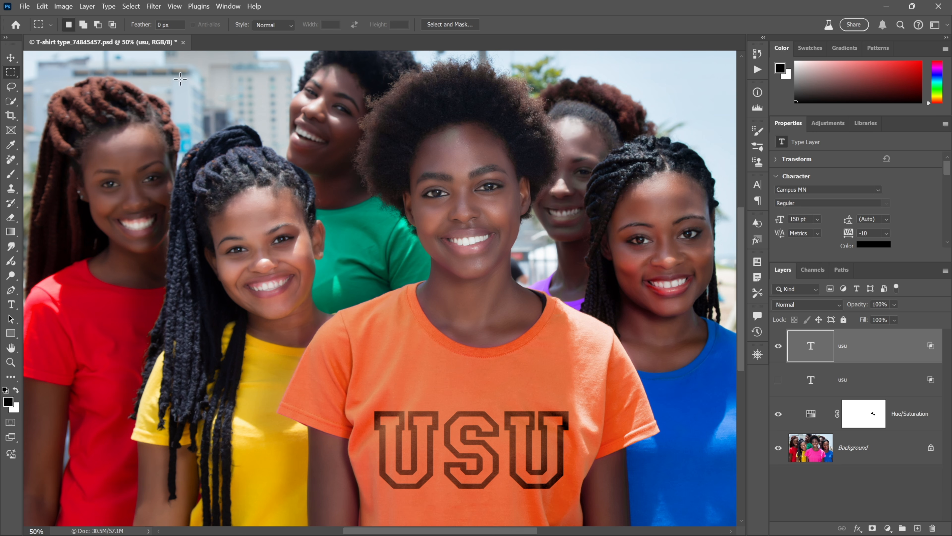
# Convert the top usu type layer to a shape and give it a white 8 px stroke.
pyautogui.click(108, 7)
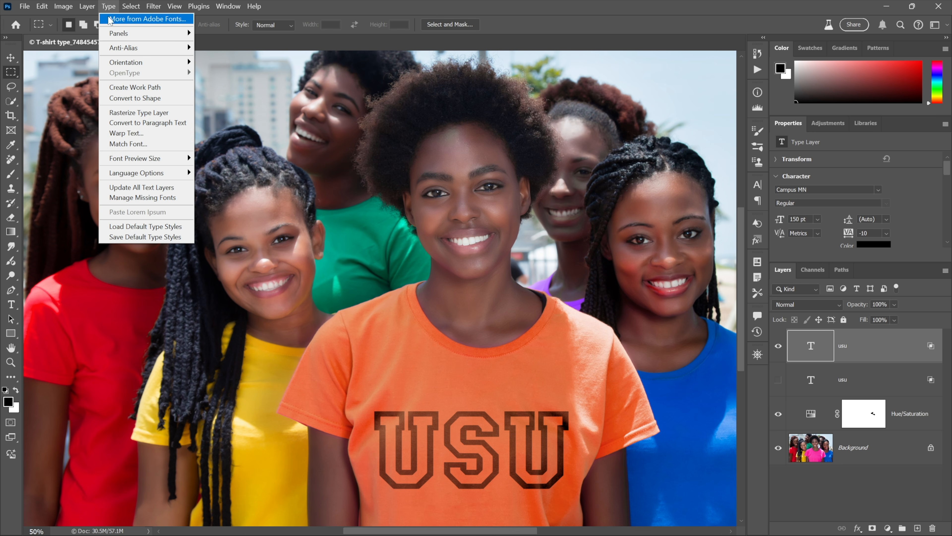
pyautogui.click(170, 98)
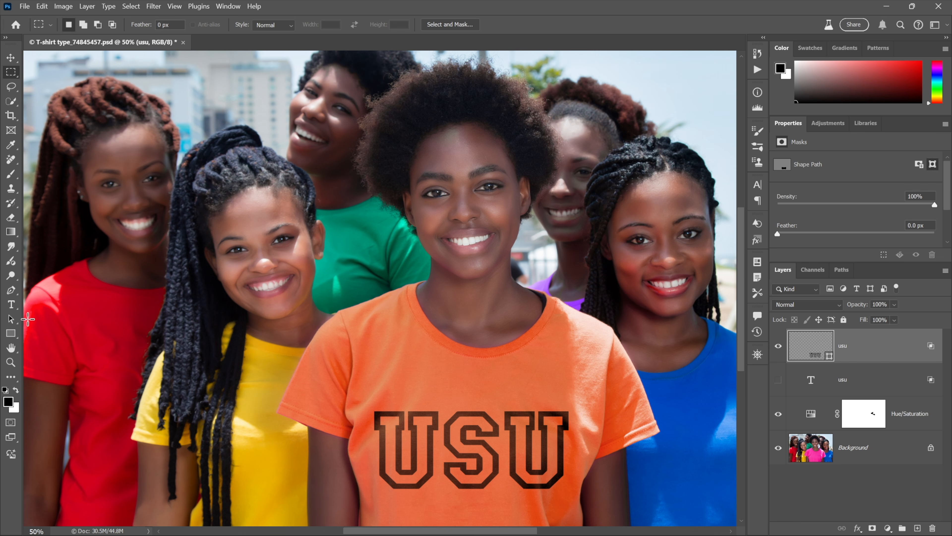
pyautogui.click(13, 320)
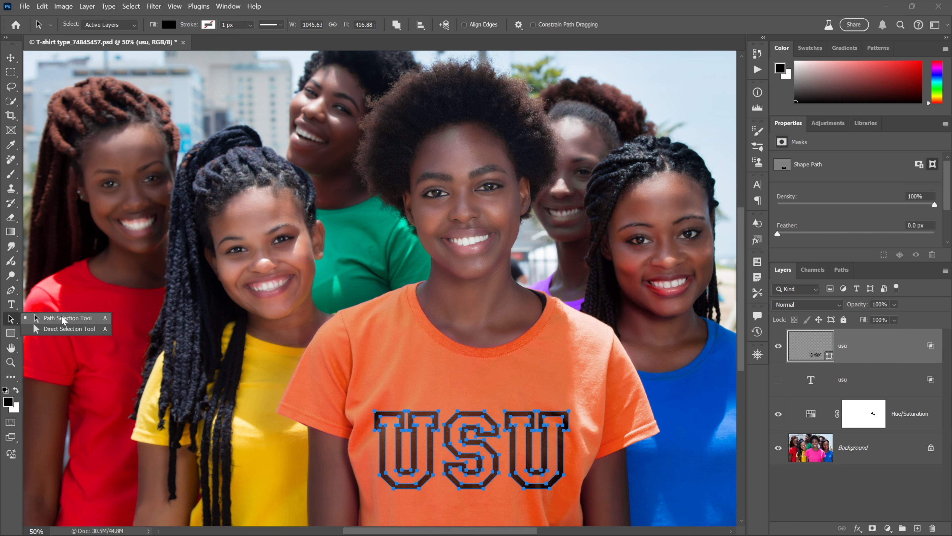
pyautogui.click(64, 319)
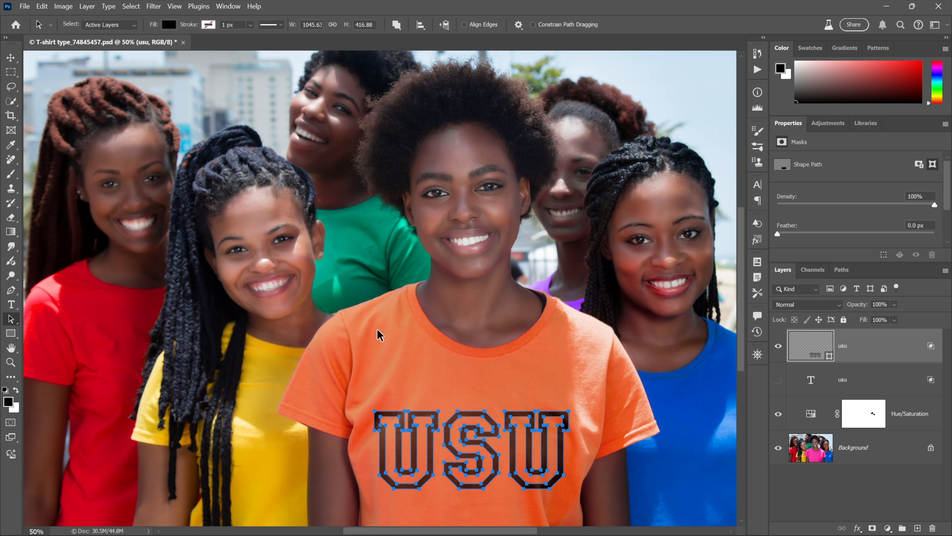
pyautogui.click(476, 387)
pyautogui.click(475, 416)
pyautogui.click(209, 25)
pyautogui.click(138, 84)
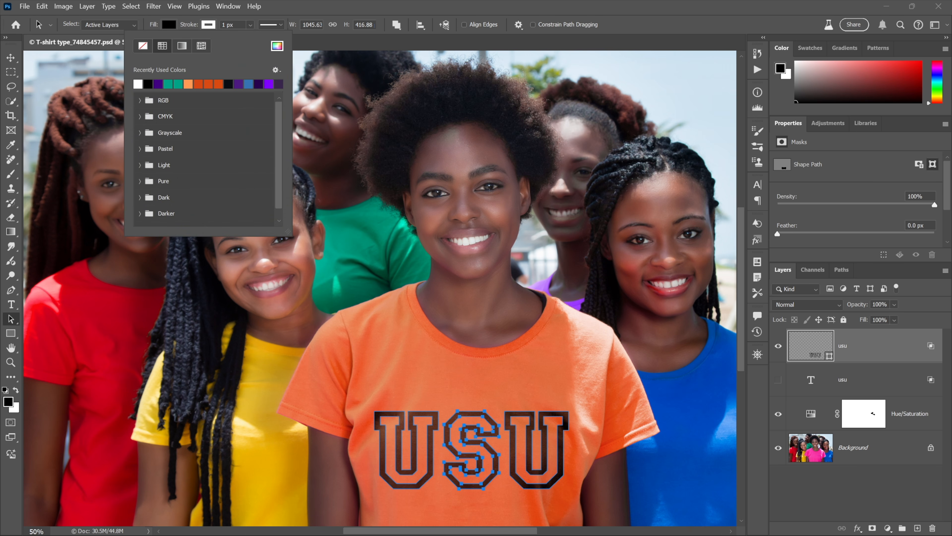
pyautogui.moveTo(234, 25); pyautogui.dragTo(222, 25)
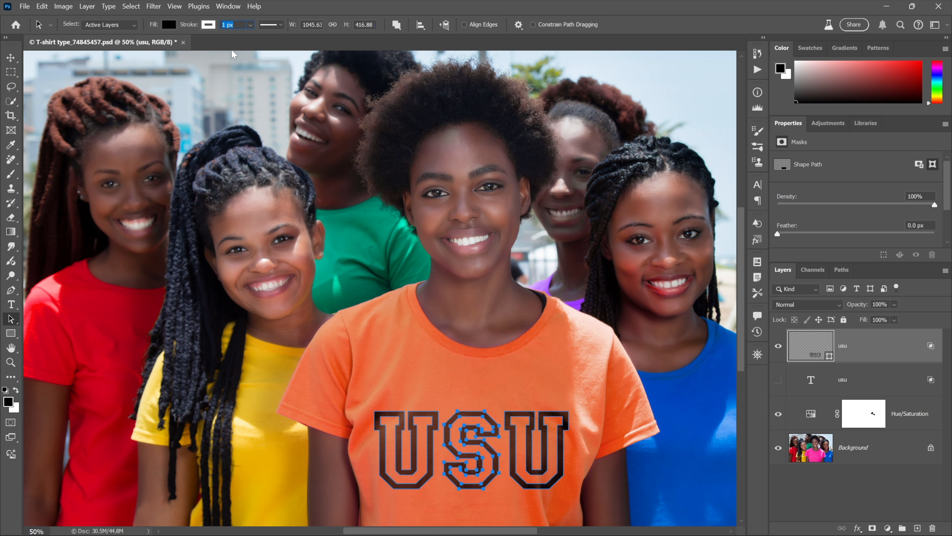
pyautogui.write('8')
pyautogui.press('Return')
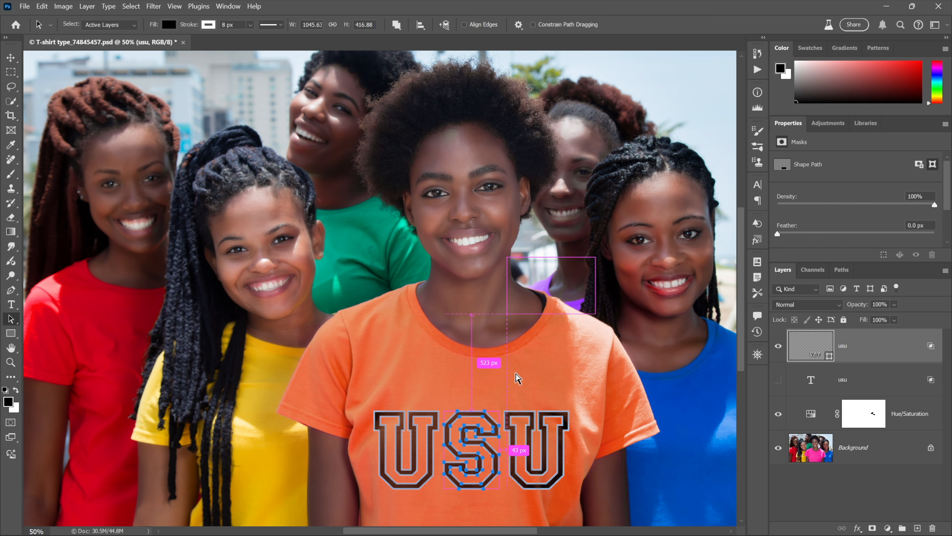
# Scale the S letter to 130%.
pyautogui.hotkey('ctrl', 't')
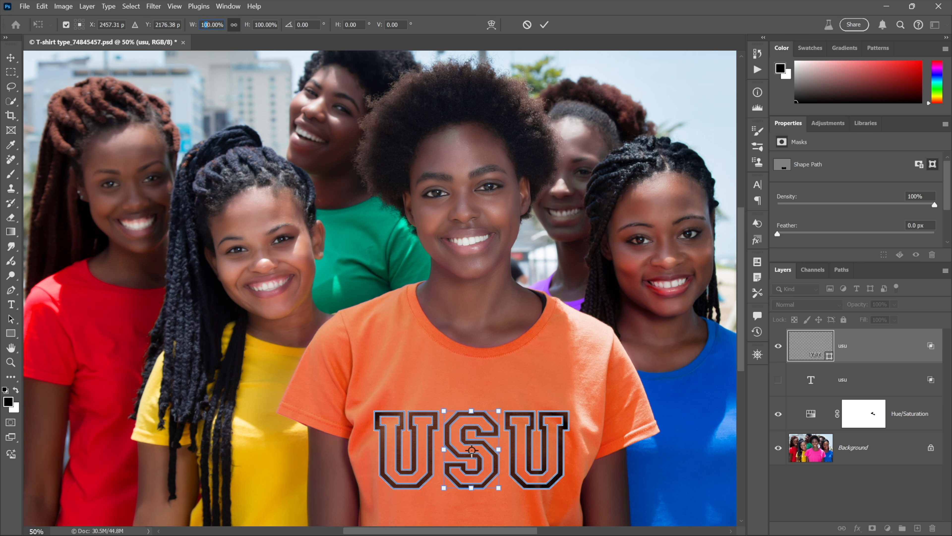
pyautogui.write('130')
pyautogui.press('Return')
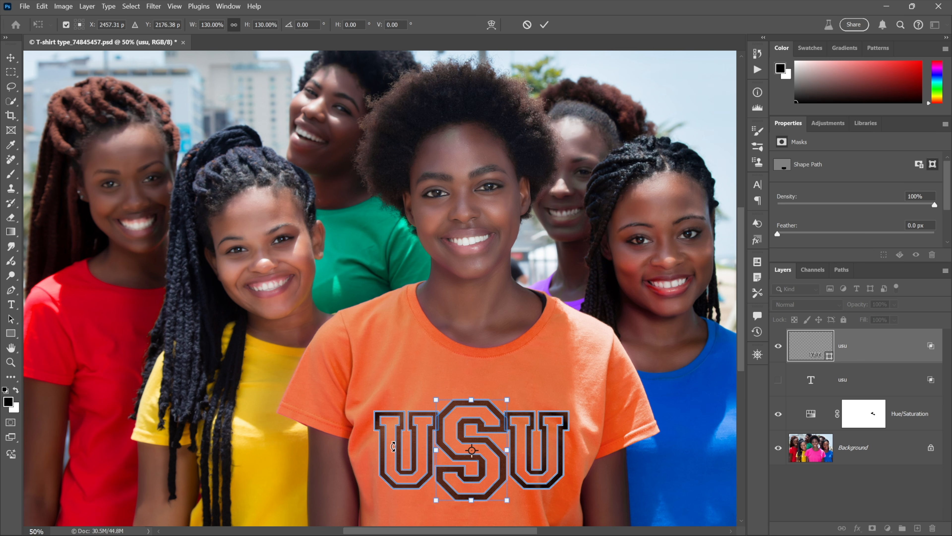
pyautogui.press('Return')
# Select the first U and nudge it left.
pyautogui.click(399, 449)
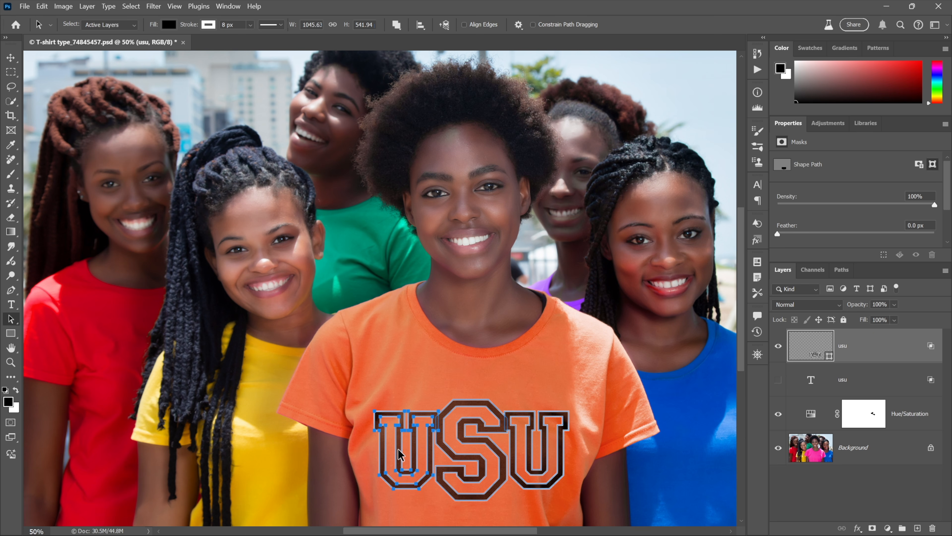
pyautogui.hotkey('shift', 'Left')
pyautogui.hotkey('shift', 'Left')
pyautogui.hotkey('shift', 'Left')
pyautogui.hotkey('shift', 'Left')
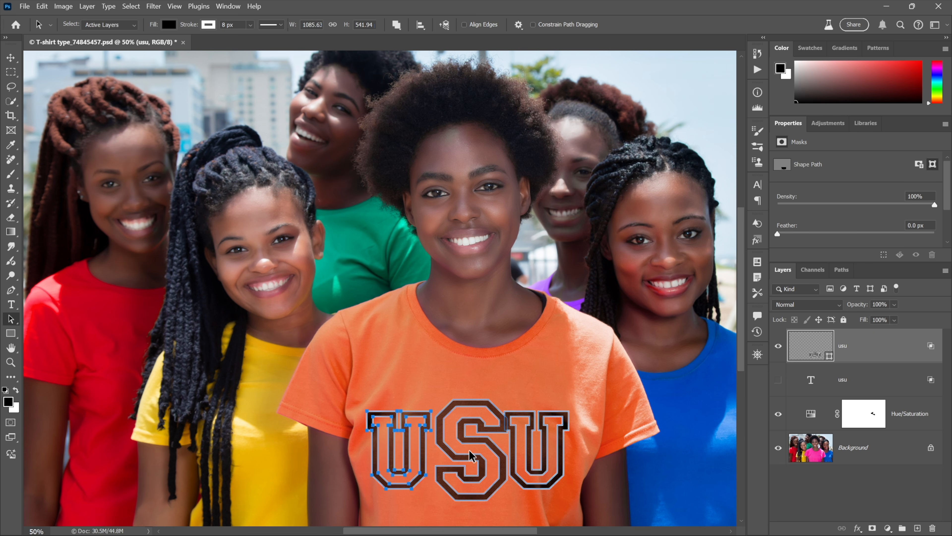
# Select the last U and nudge it right.
pyautogui.click(528, 459)
pyautogui.hotkey('shift', 'Right')
pyautogui.hotkey('shift', 'Right')
pyautogui.hotkey('shift', 'Right')
pyautogui.hotkey('shift', 'Right')
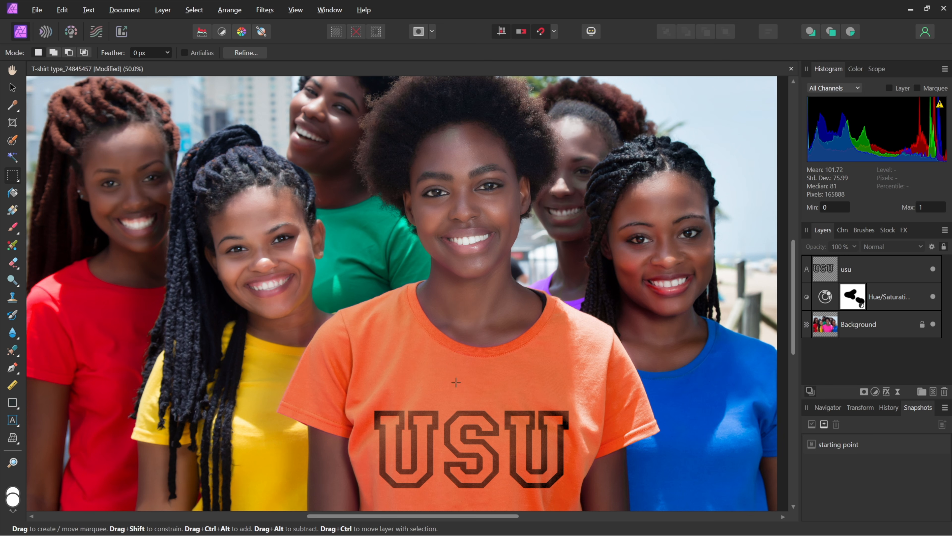
# Duplicate the usu text layer and hide the original copy.
pyautogui.click(904, 267)
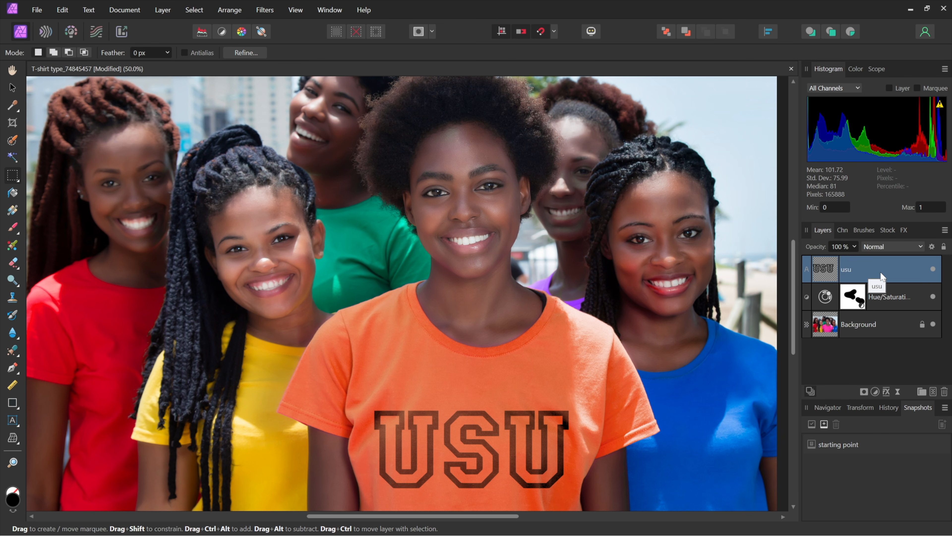
pyautogui.hotkey('ctrl', 'j')
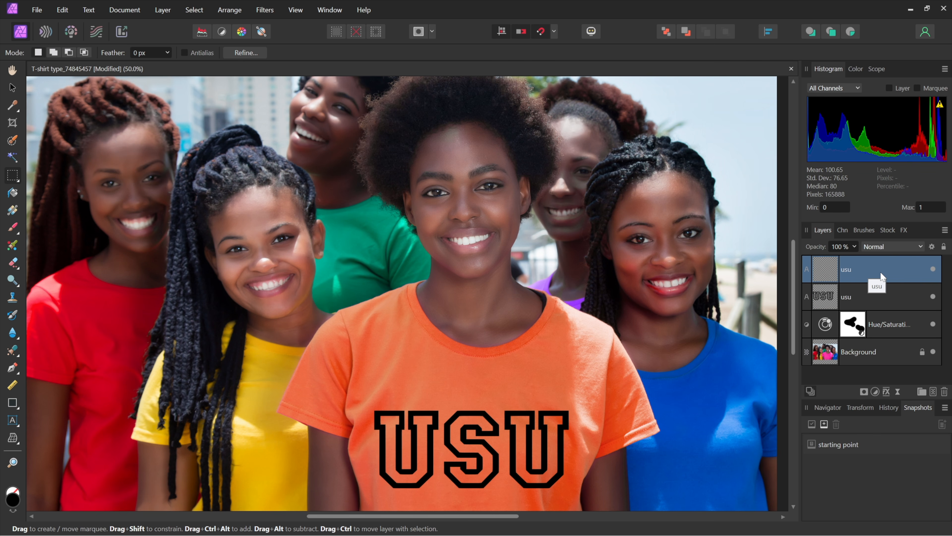
pyautogui.click(929, 295)
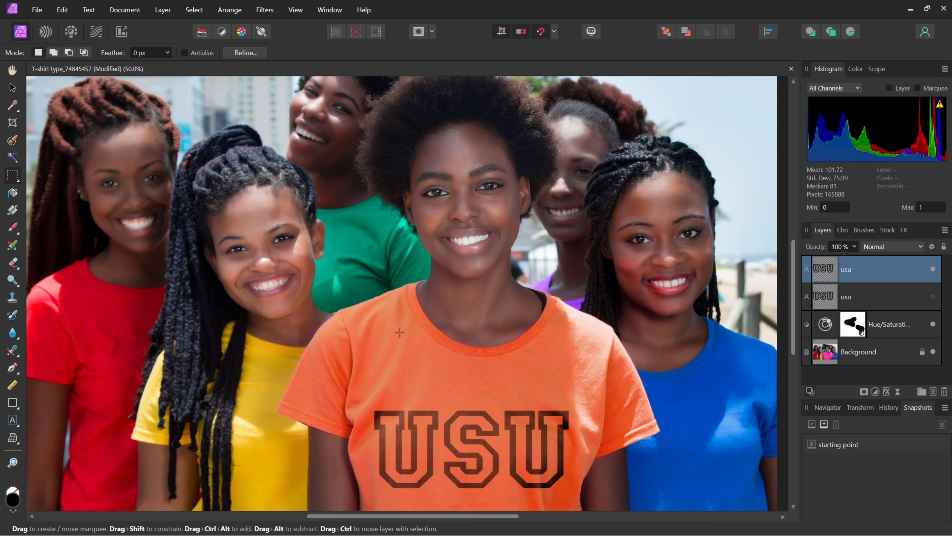
# Convert the top usu text to curves.
pyautogui.press('v')
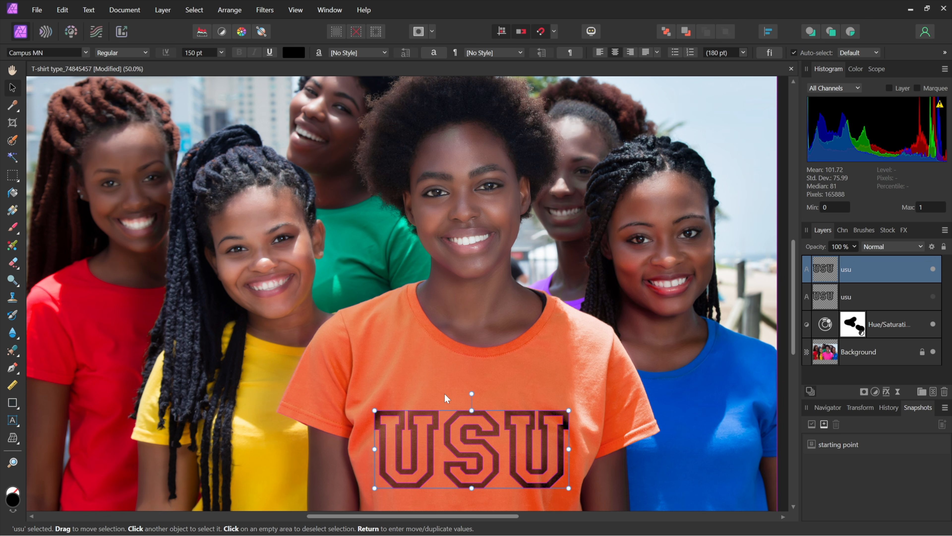
pyautogui.rightClick(480, 421)
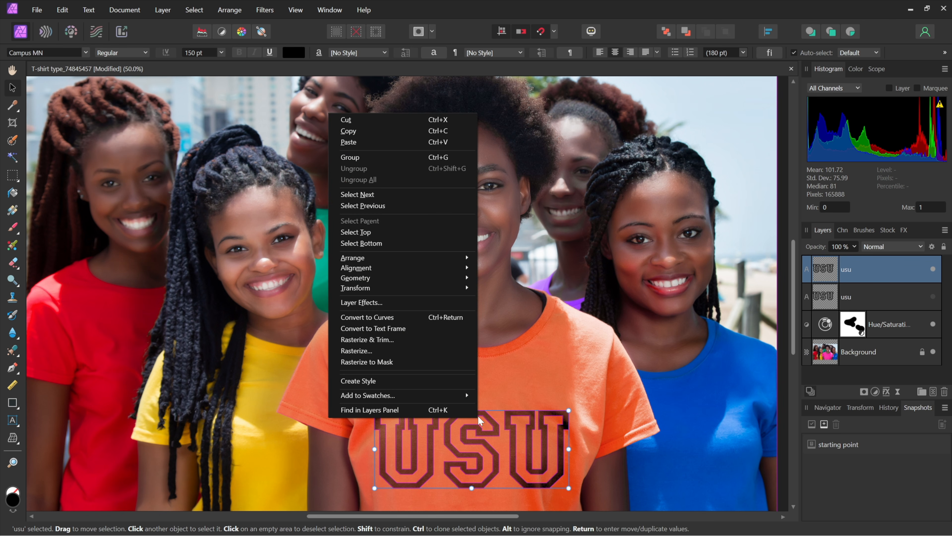
pyautogui.click(414, 316)
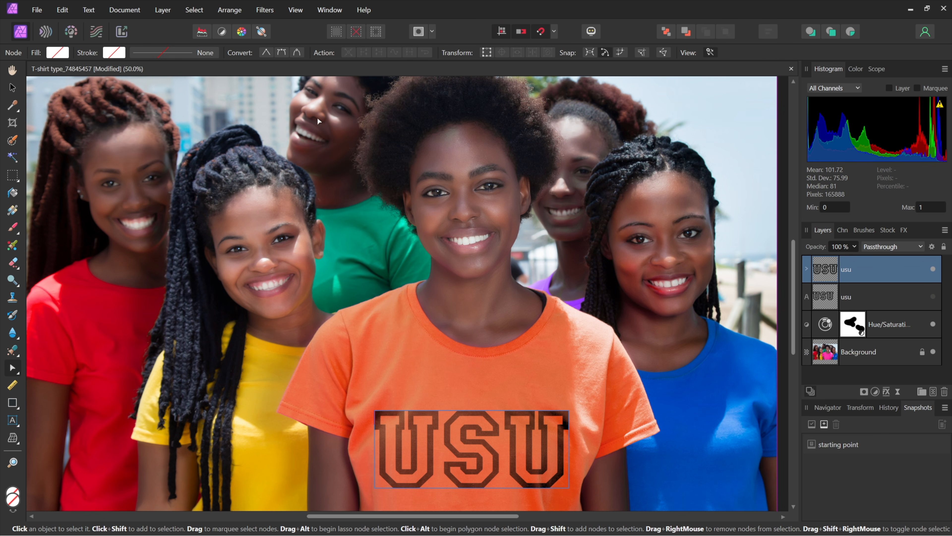
# Set the lettering's stroke to white with an 8 px width.
pyautogui.click(114, 53)
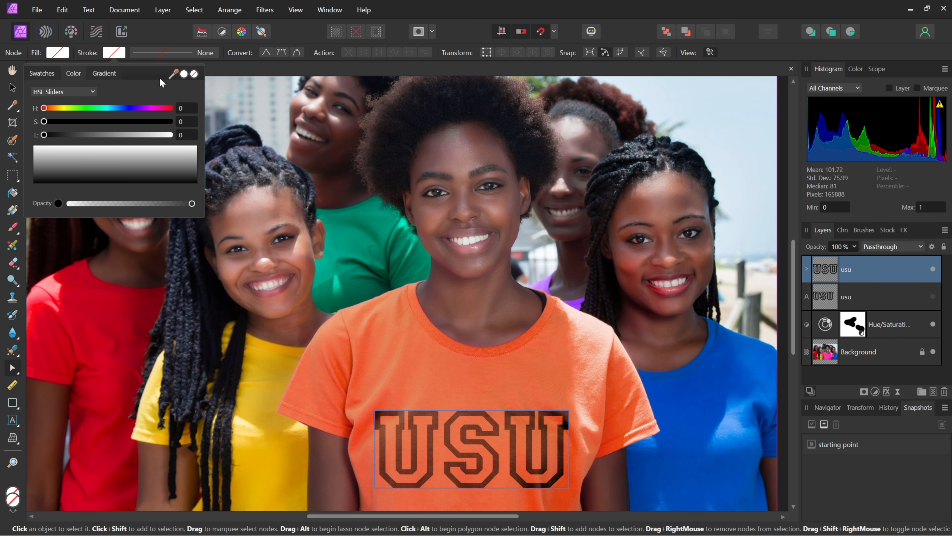
pyautogui.click(183, 73)
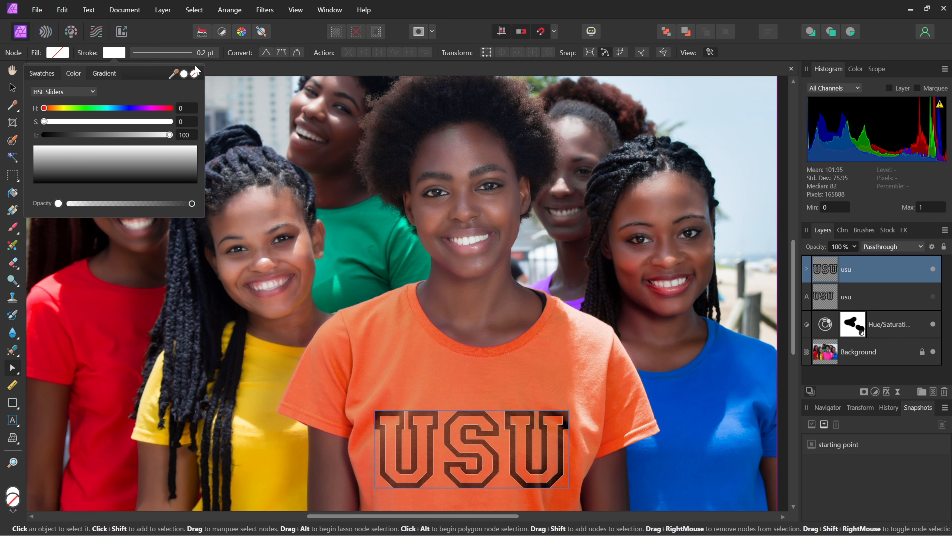
pyautogui.click(192, 52)
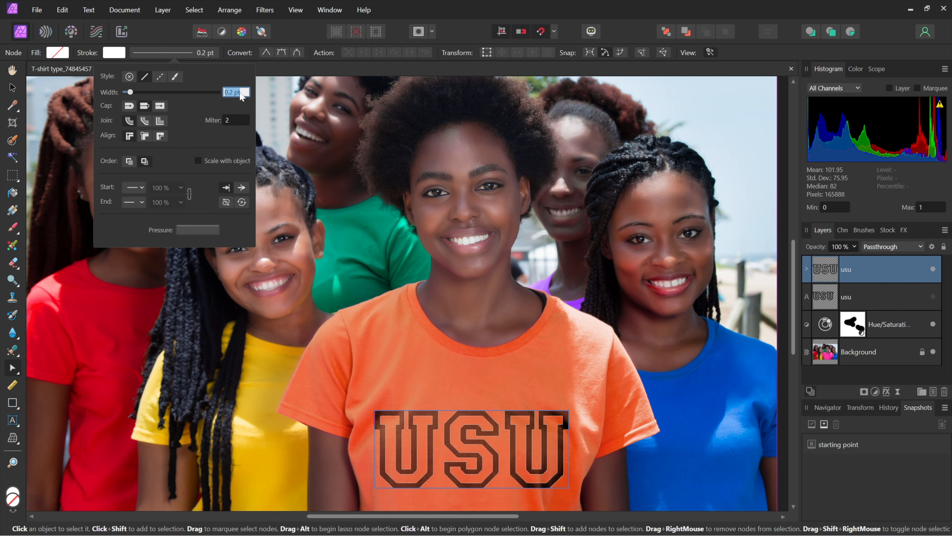
pyautogui.write('8 px')
pyautogui.press('Return')
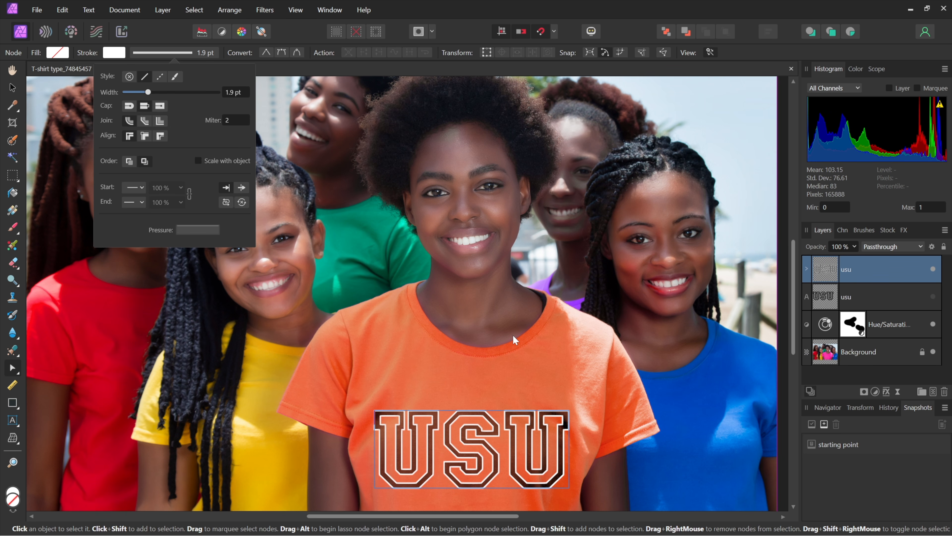
# Select the S letter curve and scale it to 130%.
pyautogui.click(475, 429)
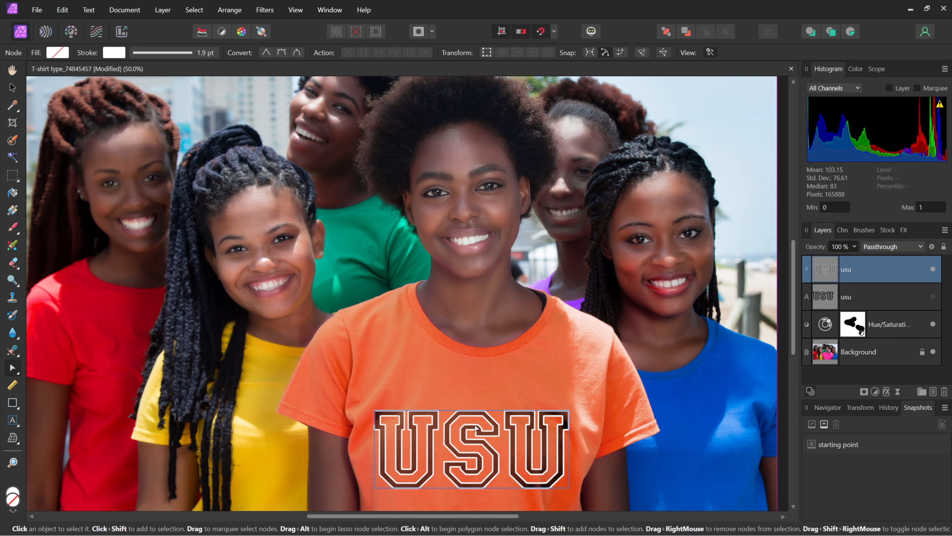
pyautogui.click(475, 429)
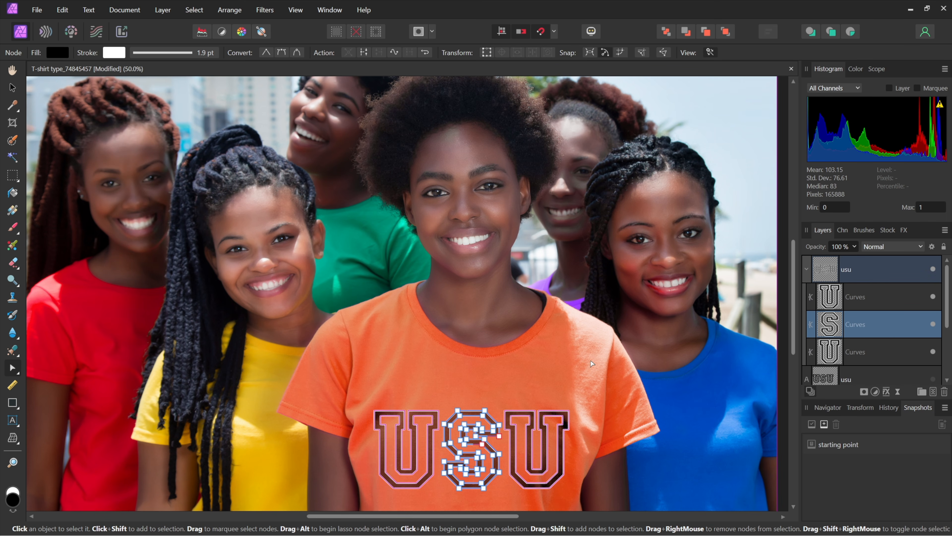
pyautogui.click(861, 408)
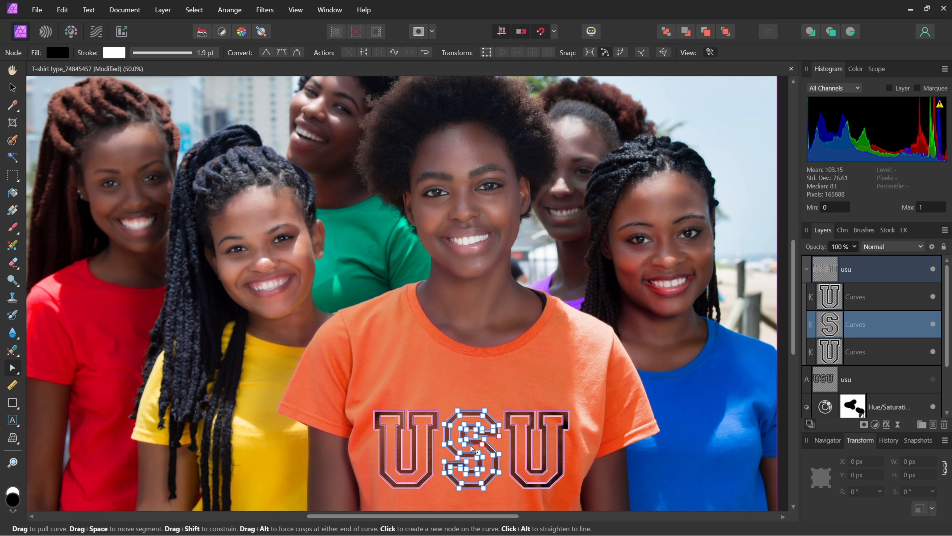
pyautogui.press('v')
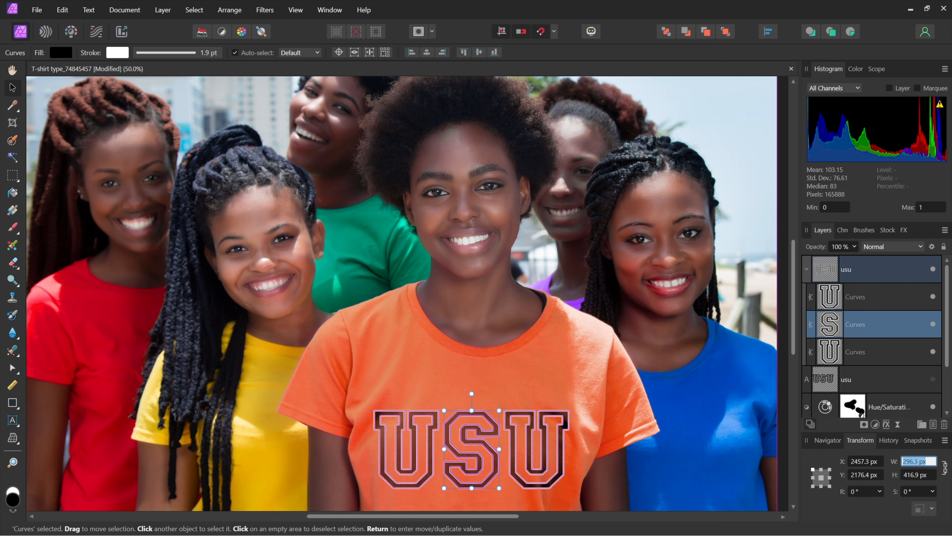
pyautogui.write('14330')
pyautogui.press('BackSpace')
pyautogui.press('BackSpace')
pyautogui.press('BackSpace')
pyautogui.write('30%')
pyautogui.press('Return')
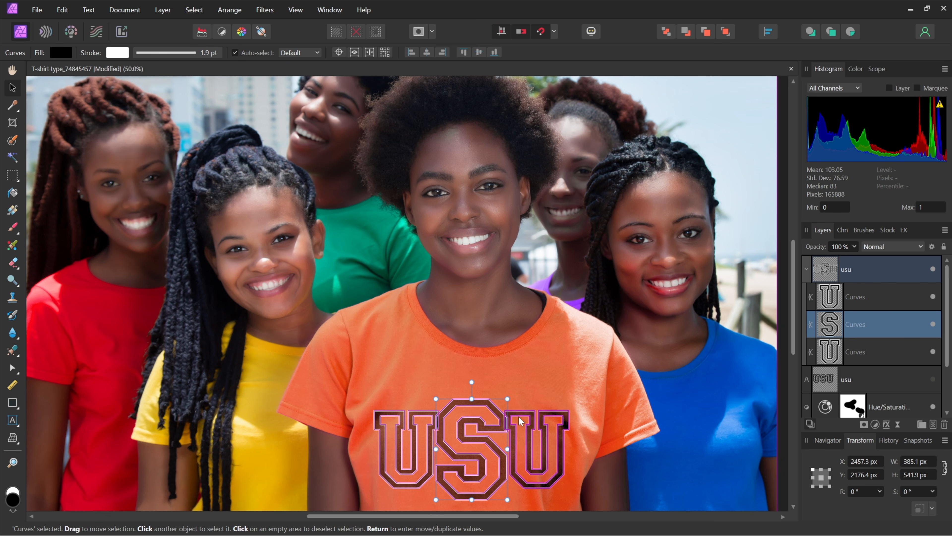
# Select the first U curve and nudge it left.
pyautogui.click(412, 449)
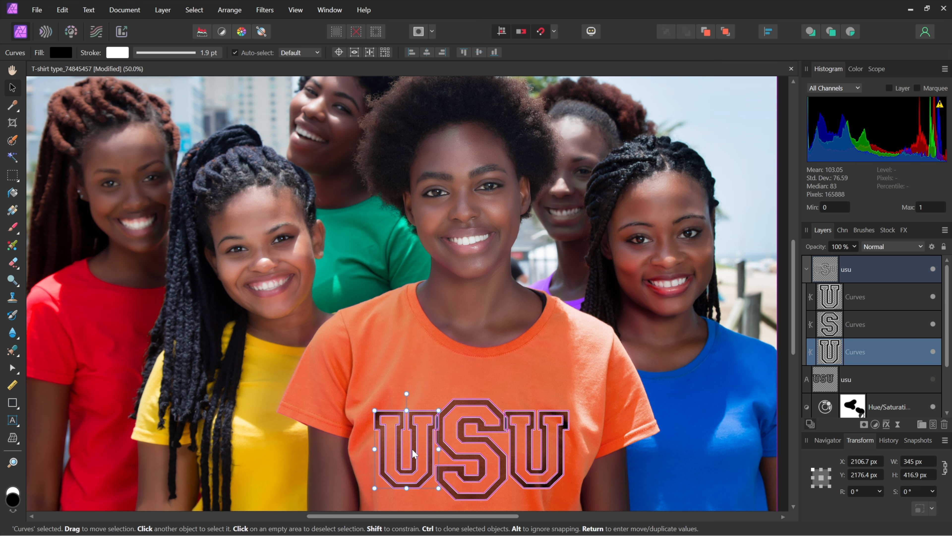
pyautogui.hotkey('shift', 'Left')
pyautogui.hotkey('shift', 'Left')
pyautogui.hotkey('shift', 'Left')
pyautogui.hotkey('shift', 'Left')
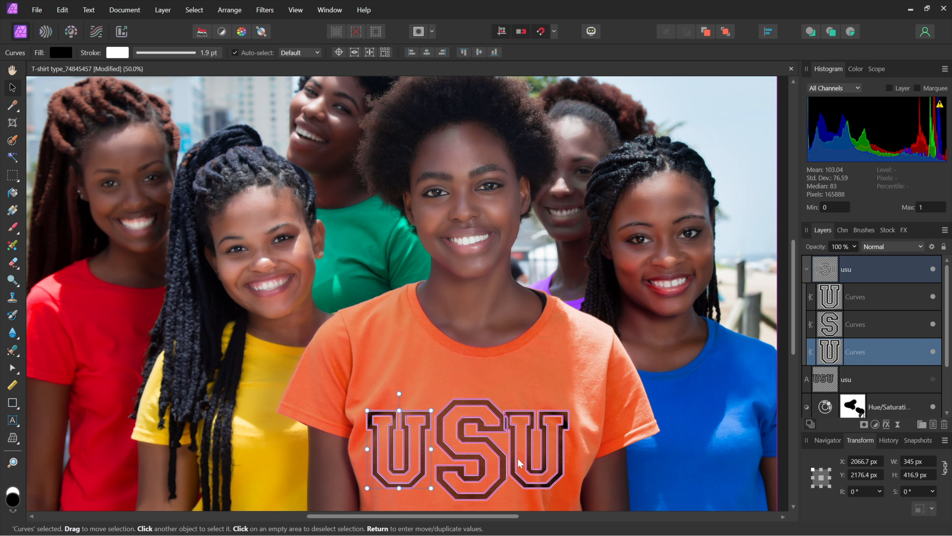
# Select the last U curve, nudge it right, and deselect.
pyautogui.click(526, 459)
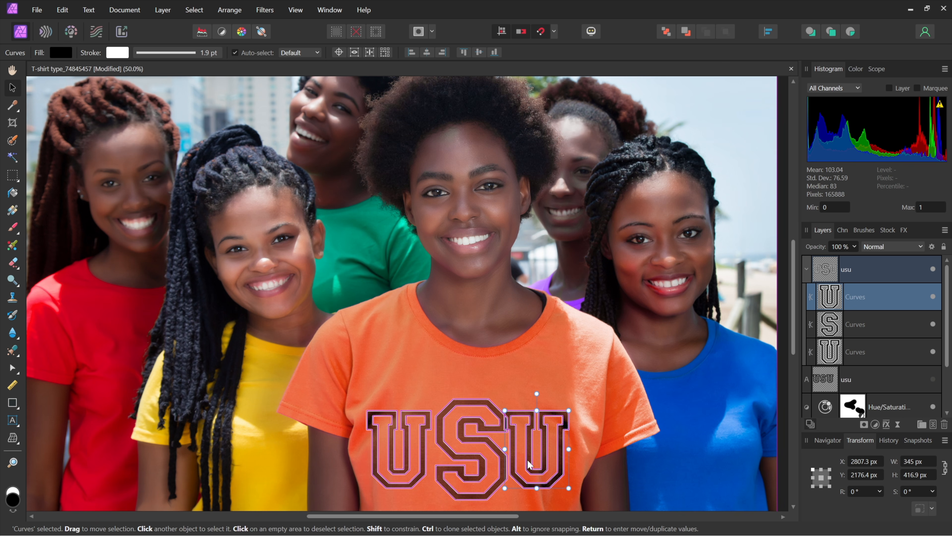
pyautogui.hotkey('shift', 'Right')
pyautogui.hotkey('shift', 'Right')
pyautogui.hotkey('shift', 'Right')
pyautogui.hotkey('shift', 'Right')
pyautogui.hotkey('shift', 'Right')
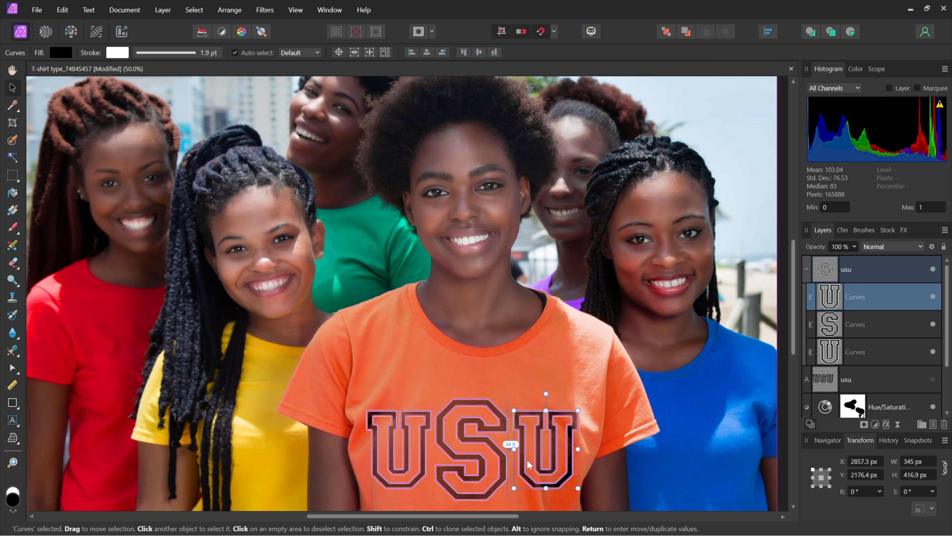
pyautogui.click(563, 363)
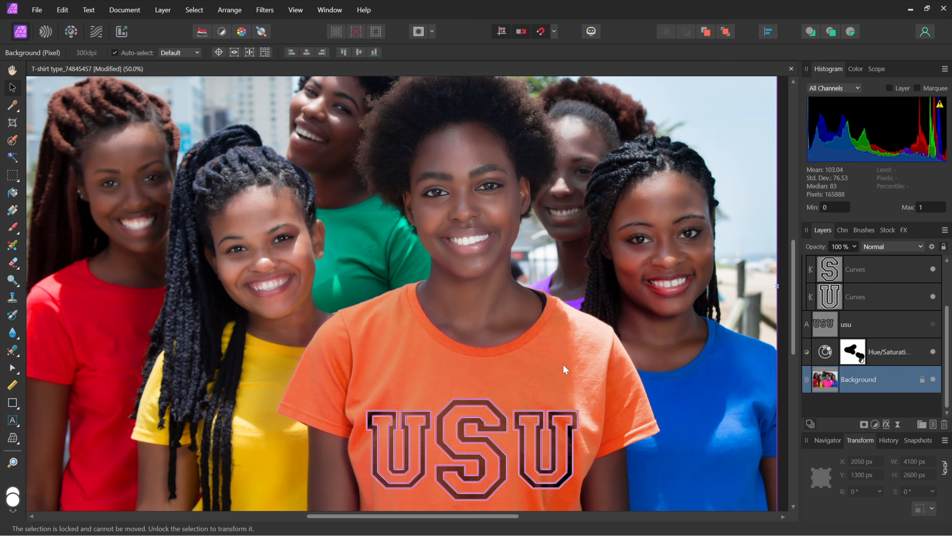
pyautogui.press('h')
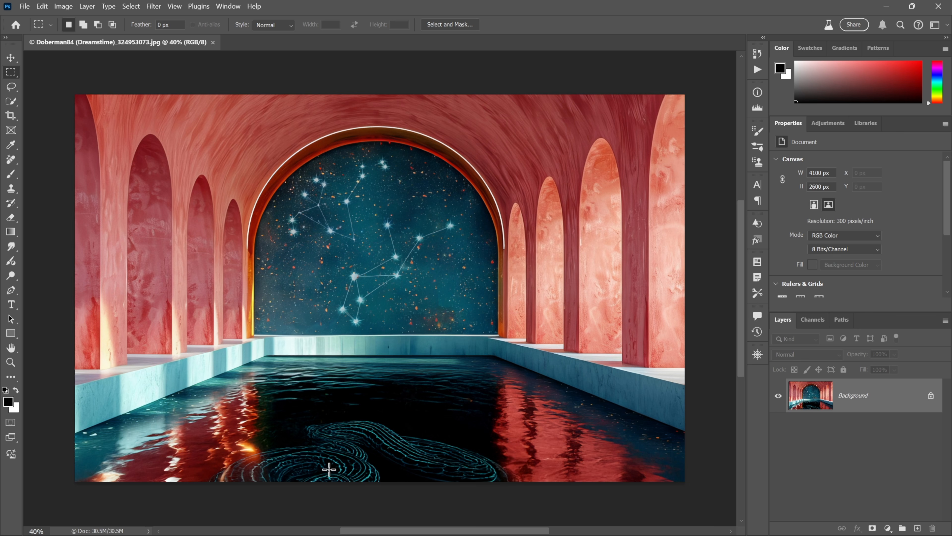
# Select the pool water with the Magnetic Lasso tool and trim off the back rim with a rectangular marquee.
pyautogui.click(12, 87)
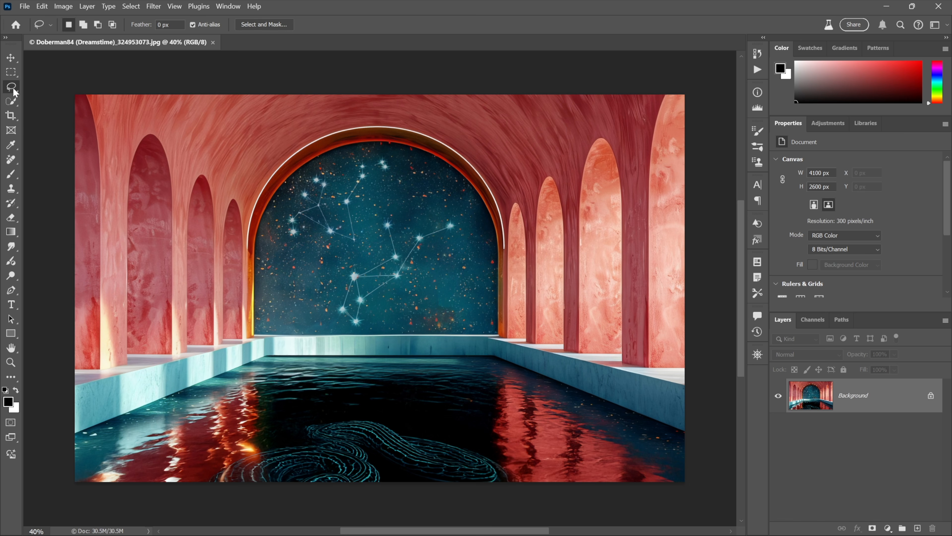
pyautogui.rightClick(14, 89)
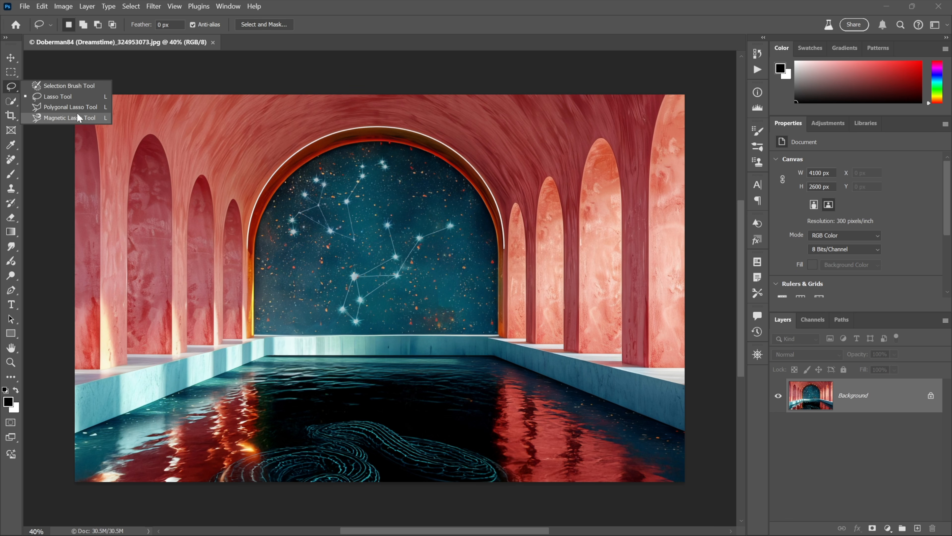
pyautogui.click(77, 99)
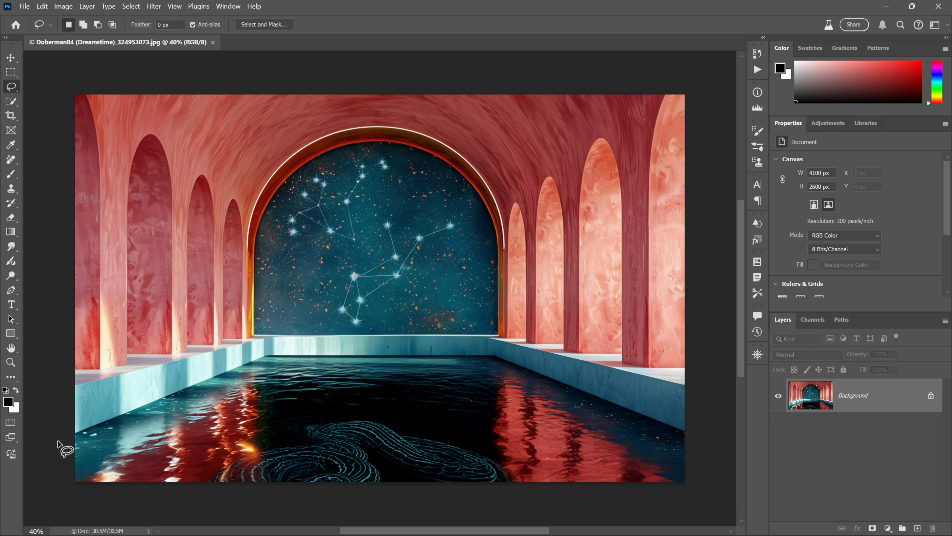
pyautogui.moveTo(58, 440)
pyautogui.mouseDown()
pyautogui.moveTo(299, 343)
pyautogui.moveTo(442, 338)
pyautogui.moveTo(697, 435)
pyautogui.moveTo(697, 494)
pyautogui.moveTo(331, 514)
pyautogui.moveTo(131, 510)
pyautogui.moveTo(61, 497)
pyautogui.mouseUp()
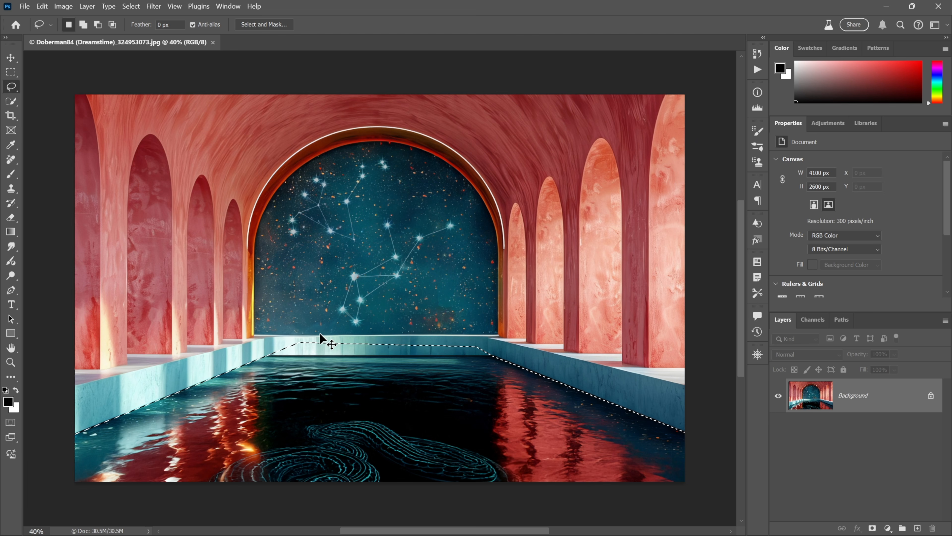
pyautogui.hotkey('ctrl', '+')
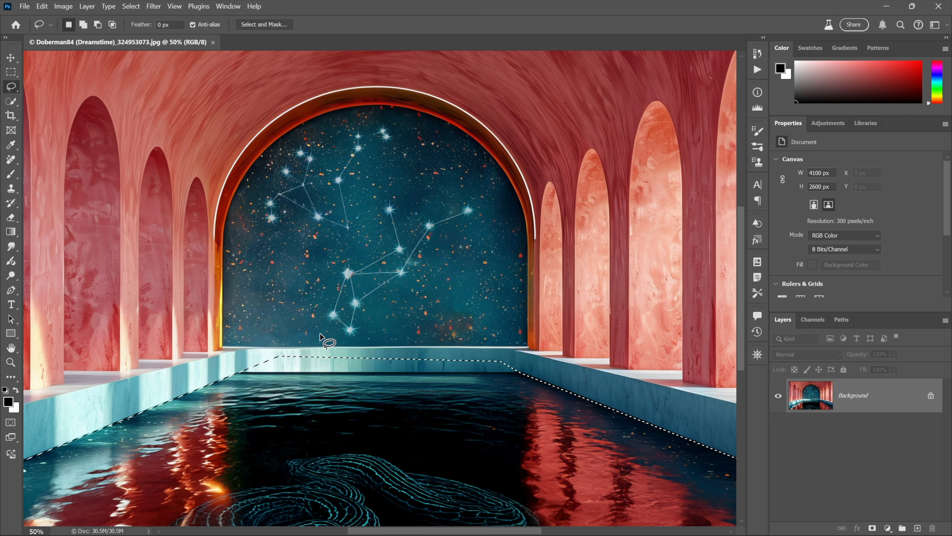
pyautogui.click(12, 74)
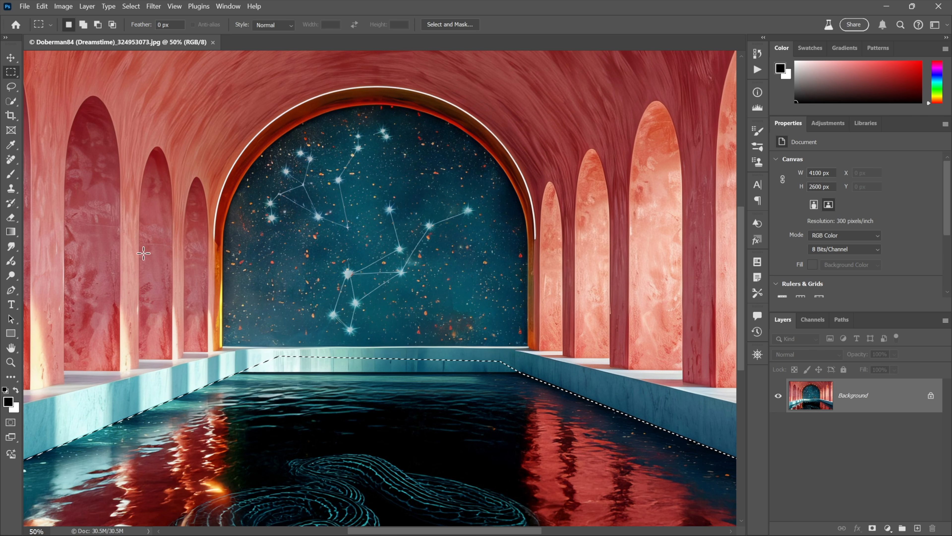
pyautogui.moveTo(208, 318); pyautogui.dragTo(557, 372)
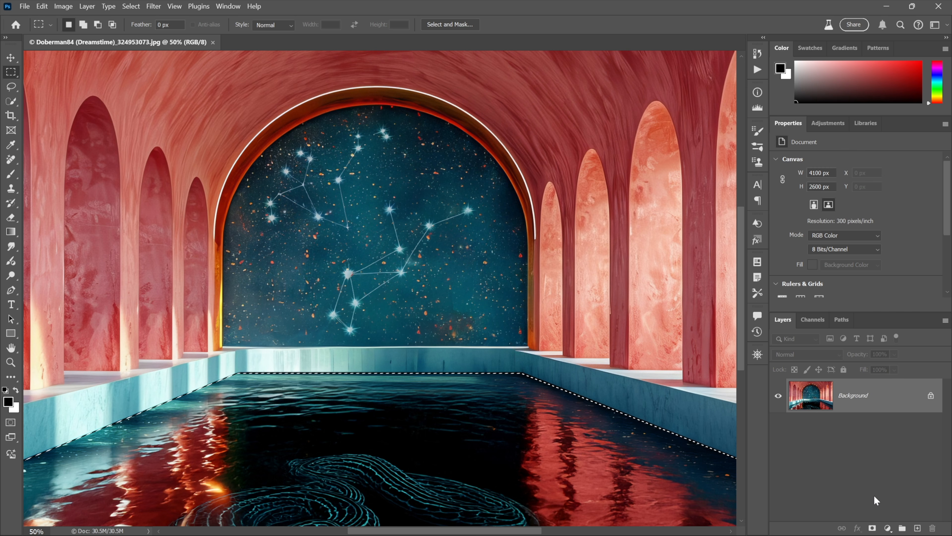
# Add a Brightness/Contrast adjustment to the water with brightness 150 and contrast -50, toggling its visibility to compare.
pyautogui.click(888, 528)
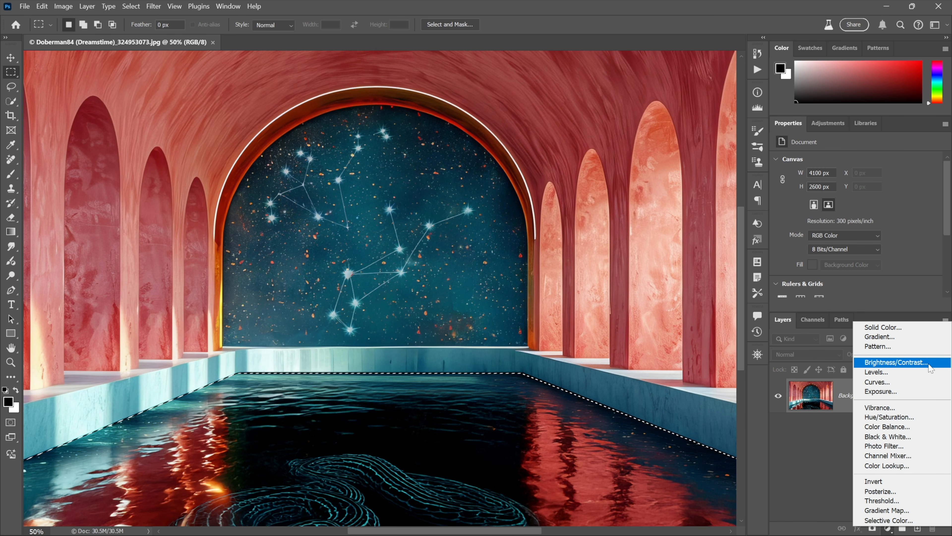
pyautogui.click(931, 368)
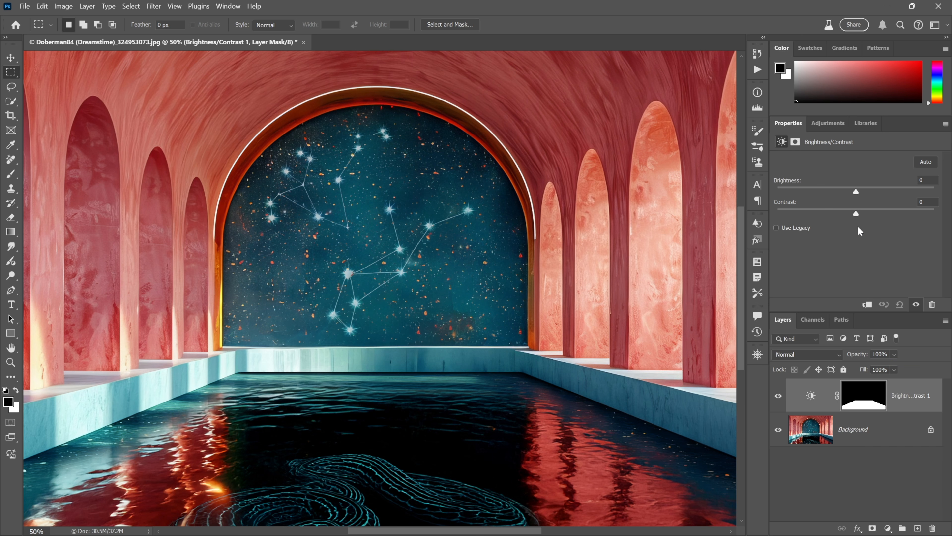
pyautogui.moveTo(856, 194); pyautogui.dragTo(947, 188)
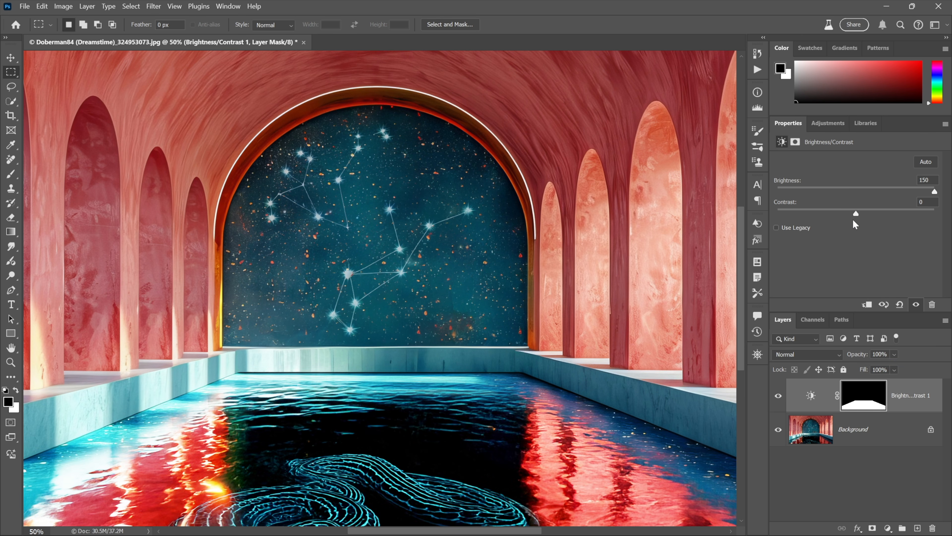
pyautogui.moveTo(857, 212); pyautogui.dragTo(765, 213)
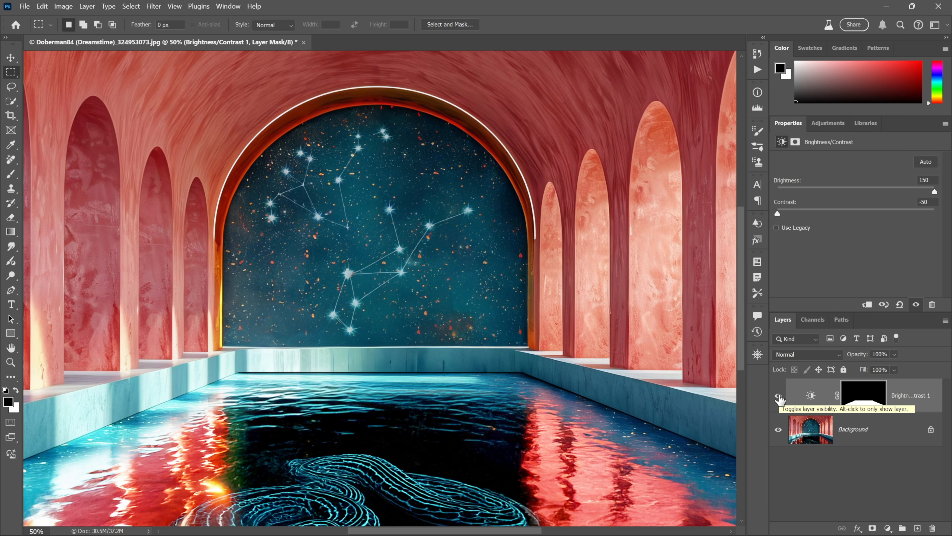
pyautogui.click(779, 397)
pyautogui.click(779, 397)
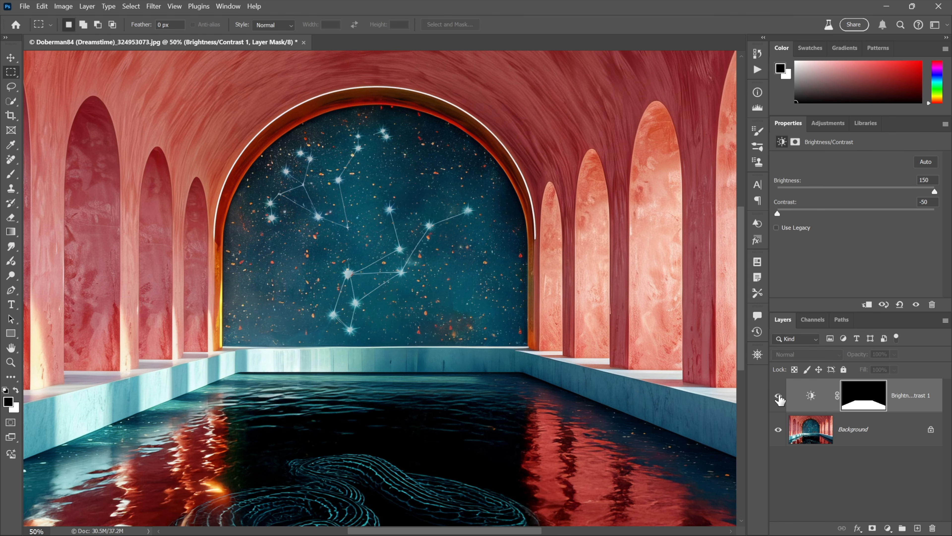
# Switch to Affinity Photo and outline the pool water with straight edges using the Freehand Selection tool.
pyautogui.hotkey('alt', 'Tab')
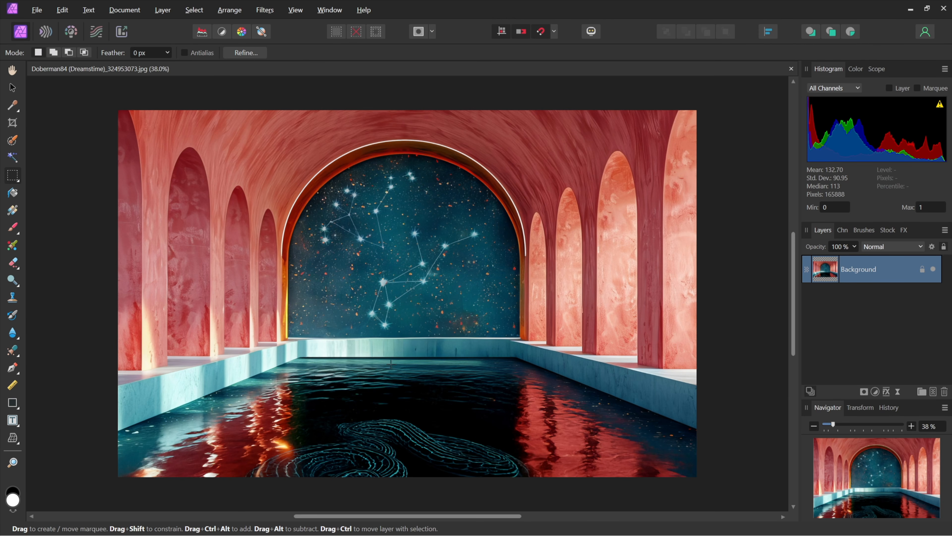
pyautogui.rightClick(12, 175)
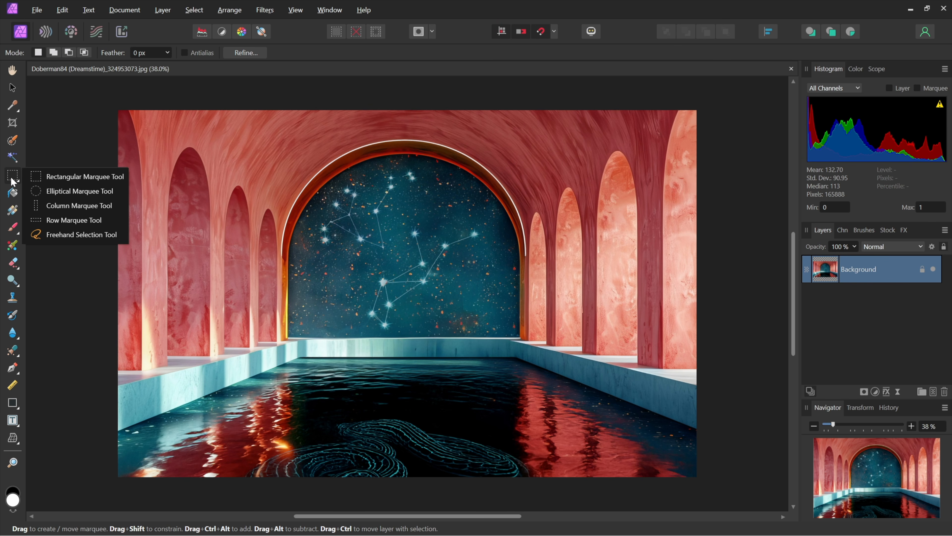
pyautogui.click(76, 235)
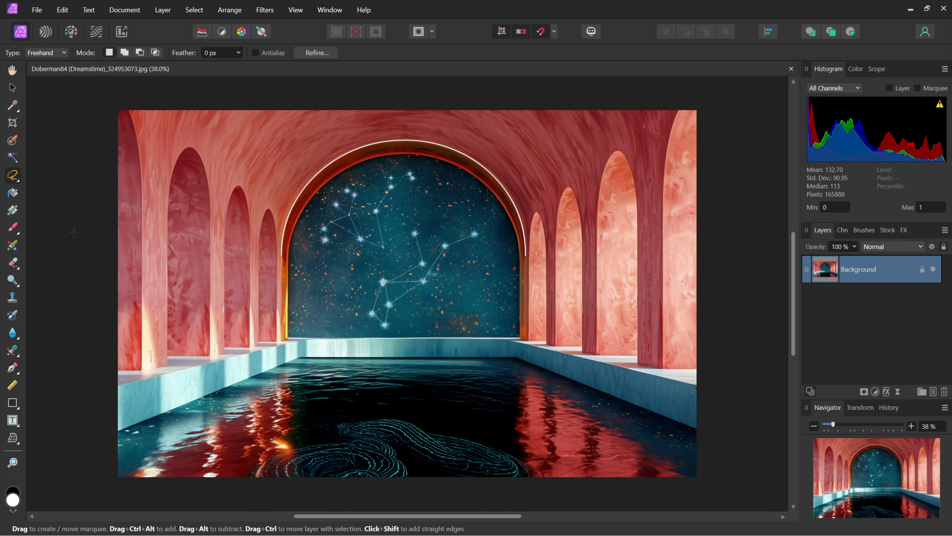
pyautogui.click(44, 54)
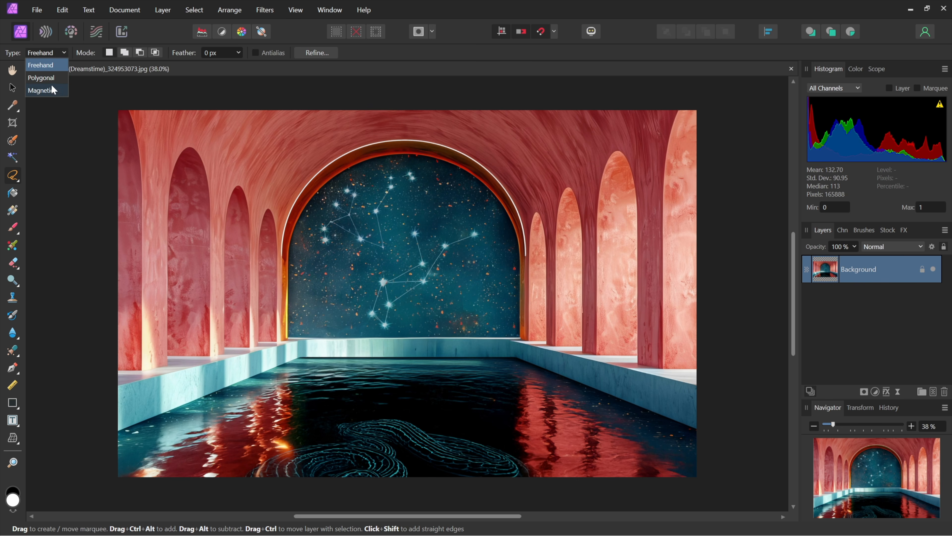
pyautogui.click(56, 65)
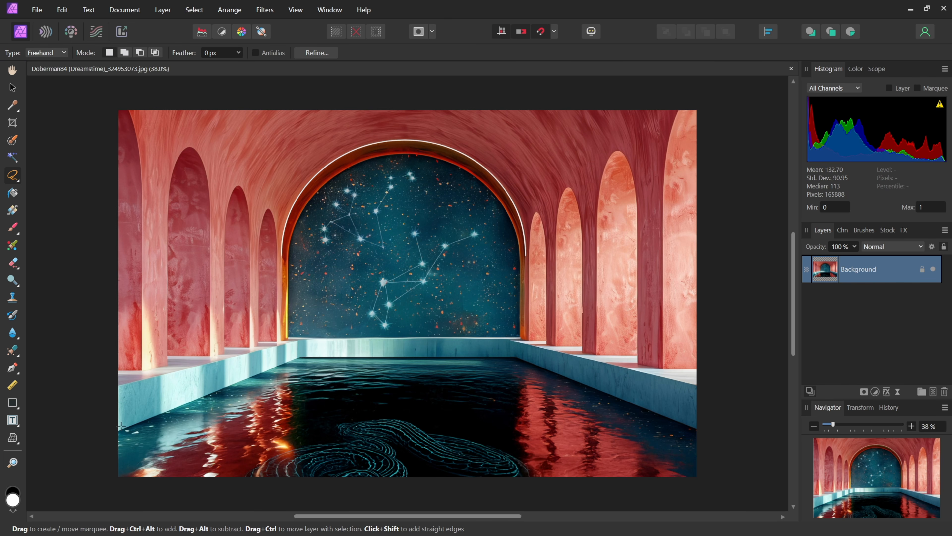
pyautogui.click(89, 443)
pyautogui.click(355, 333)
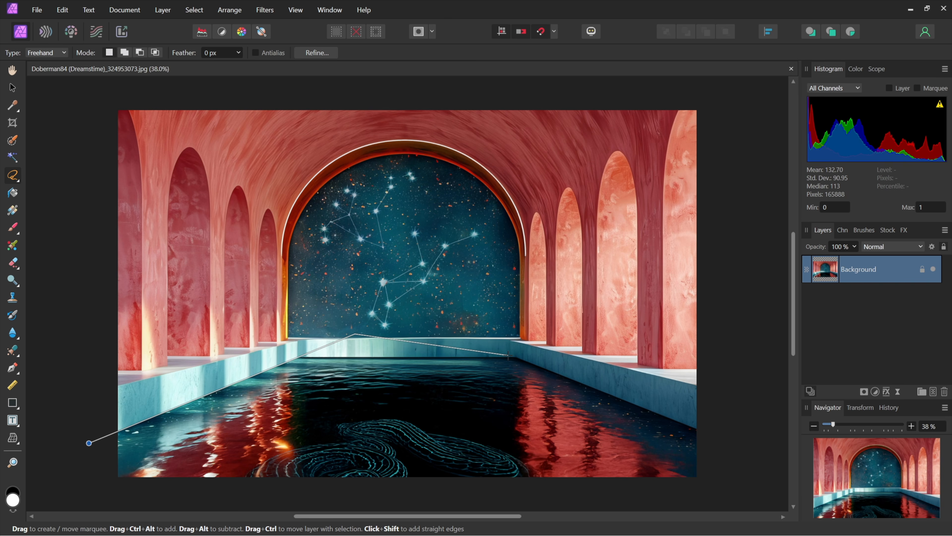
pyautogui.click(509, 355)
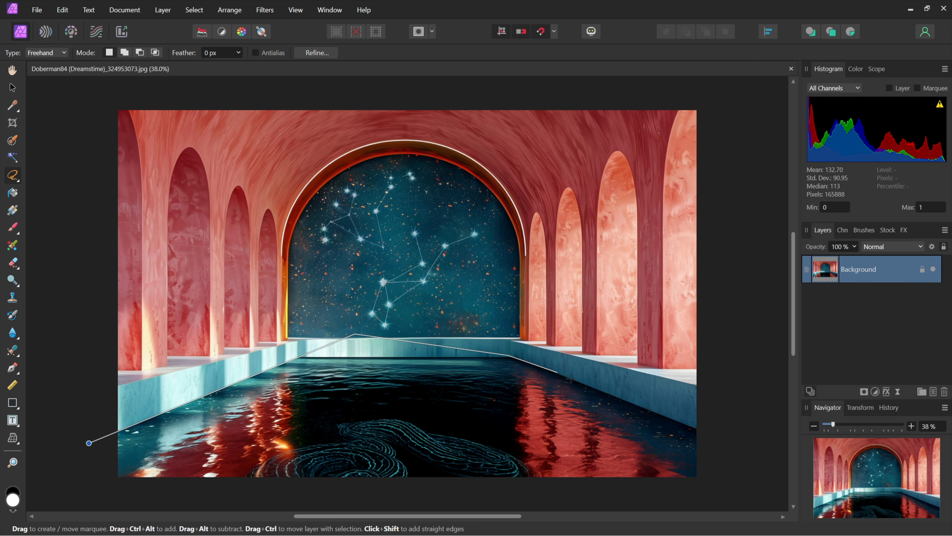
pyautogui.click(716, 439)
pyautogui.click(716, 489)
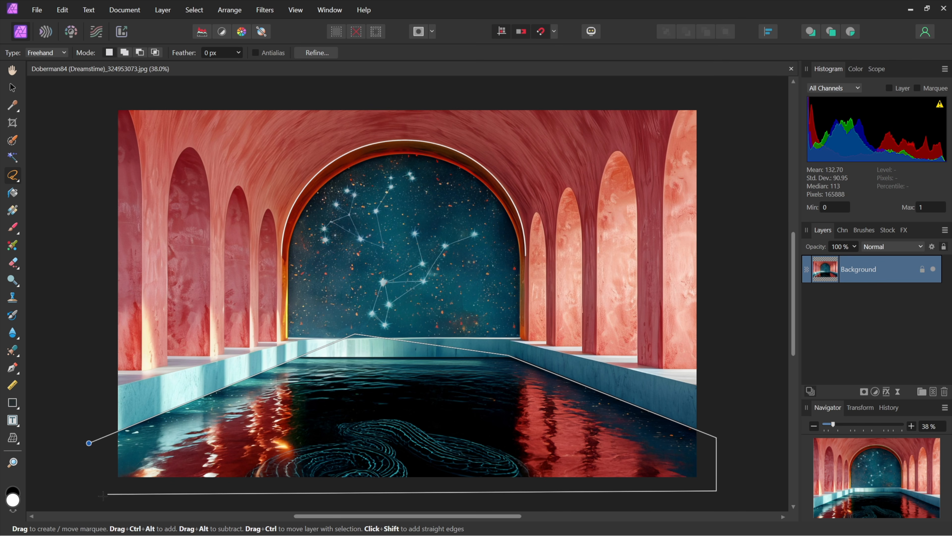
pyautogui.scroll(-3, 97, 493)
pyautogui.click(97, 456)
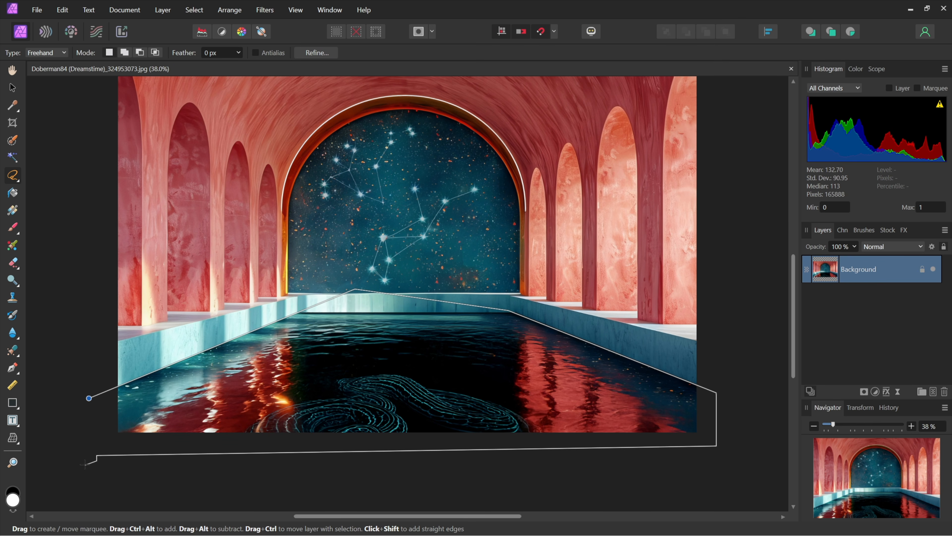
pyautogui.doubleClick(79, 417)
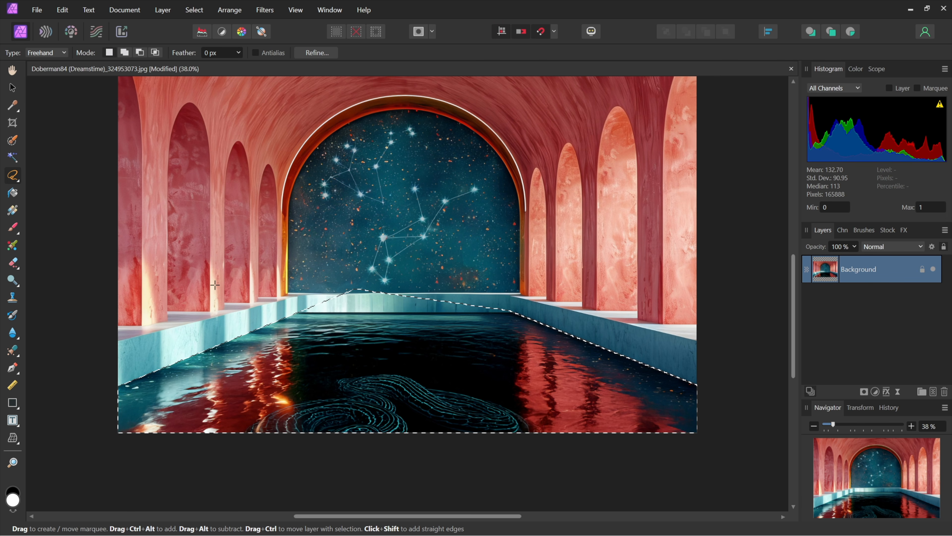
pyautogui.scroll(2, 211, 273)
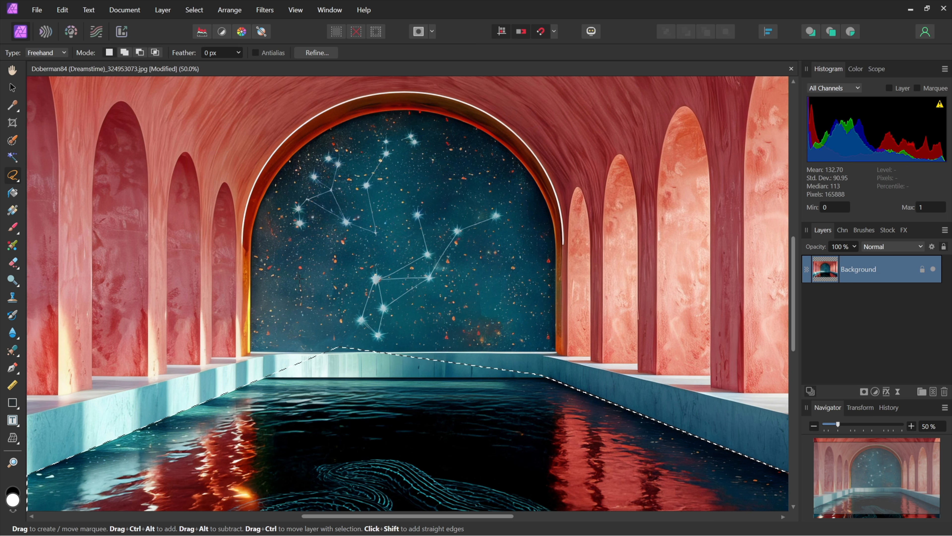
# Intersect the selection with a rectangular marquee to trim off the pool's back rim.
pyautogui.click(13, 179)
pyautogui.click(67, 177)
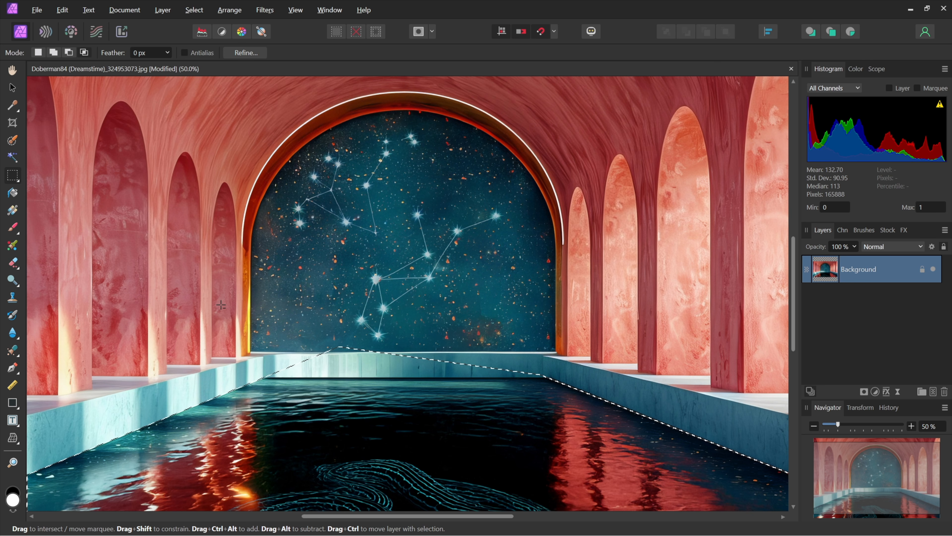
pyautogui.moveTo(385, 349); pyautogui.dragTo(597, 378)
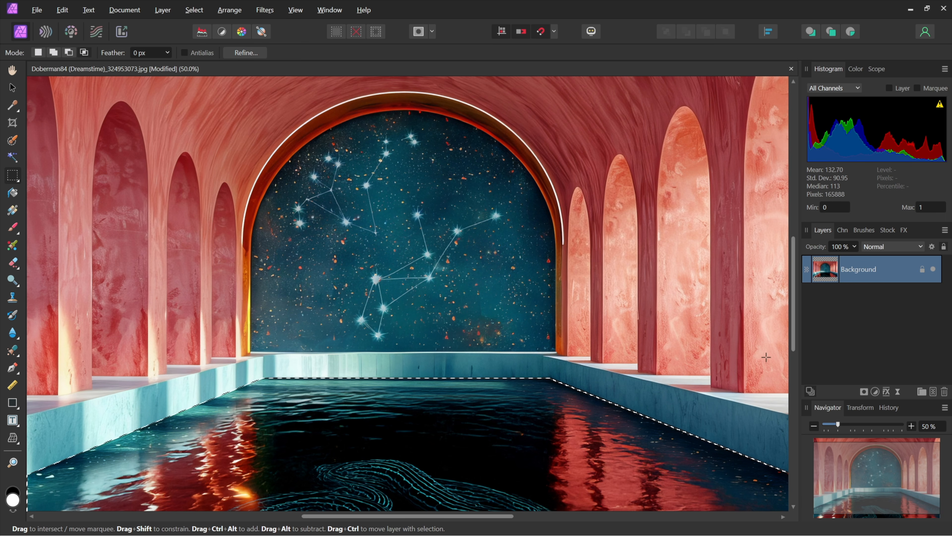
# Add a Brightness and Contrast adjustment with brightness 100% and contrast -100%, deselect, and toggle its visibility to compare.
pyautogui.click(876, 392)
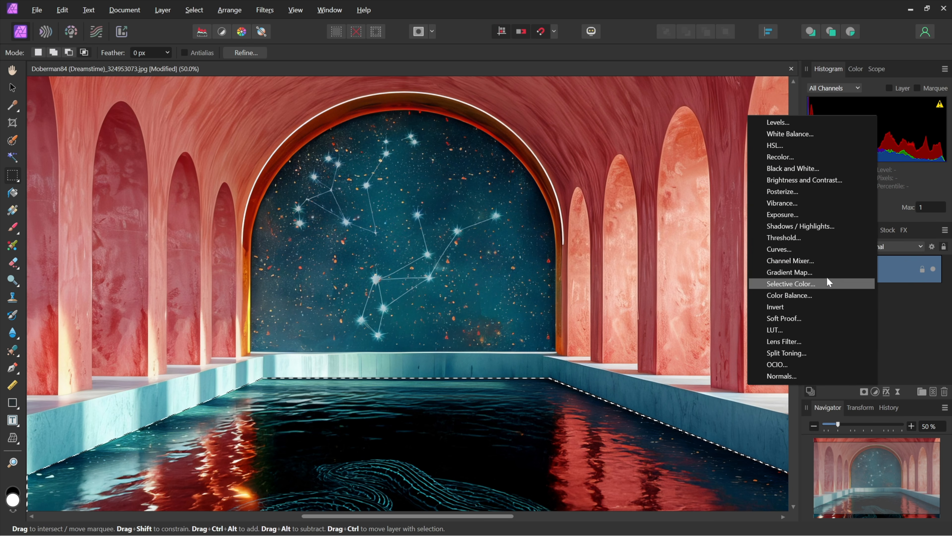
pyautogui.click(840, 179)
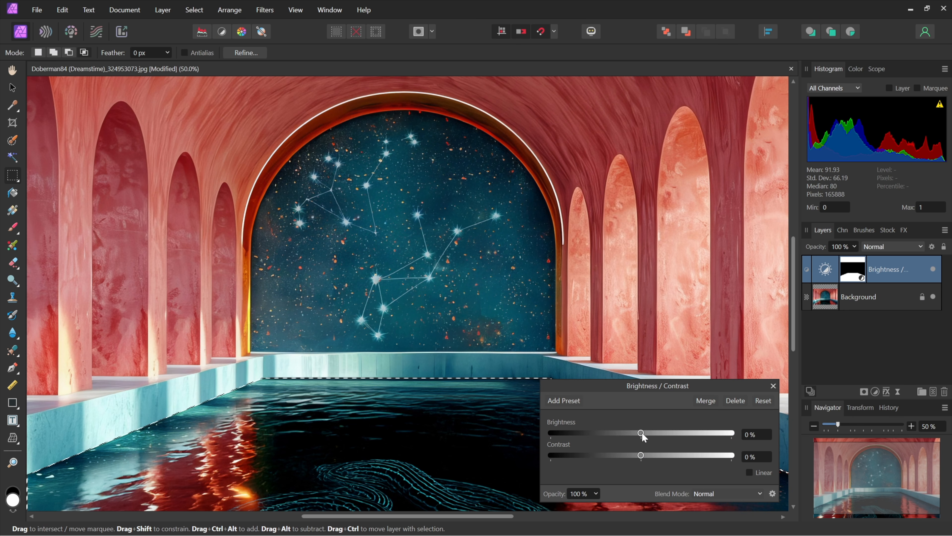
pyautogui.moveTo(641, 431); pyautogui.dragTo(757, 430)
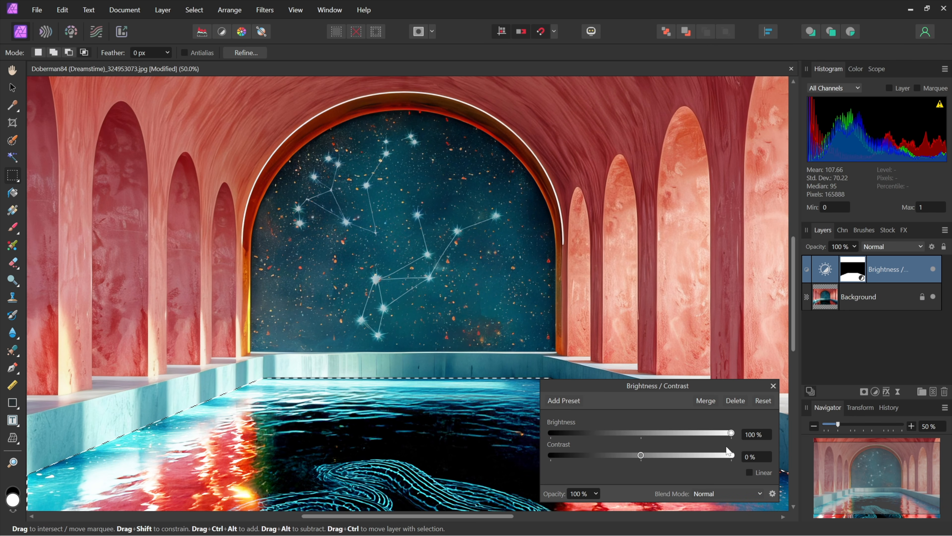
pyautogui.moveTo(641, 455); pyautogui.dragTo(550, 455)
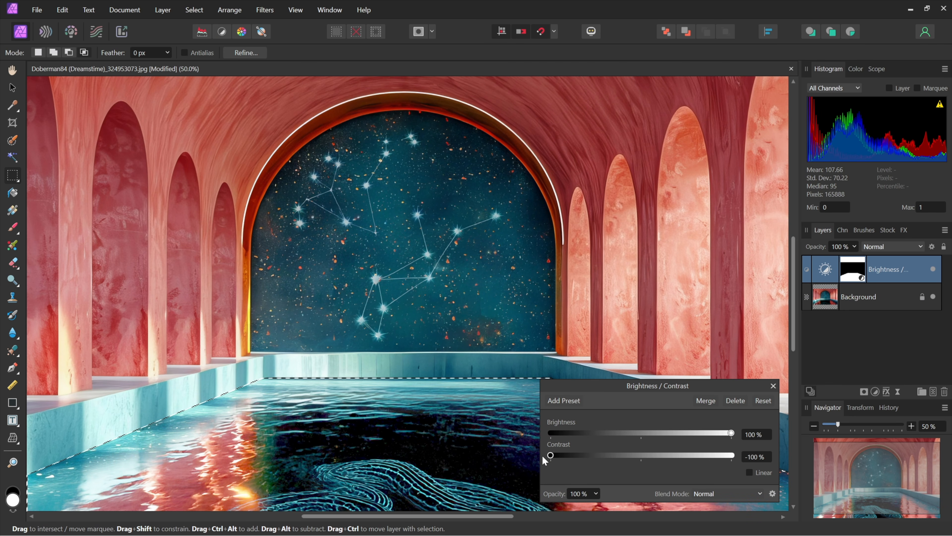
pyautogui.click(764, 401)
pyautogui.click(773, 386)
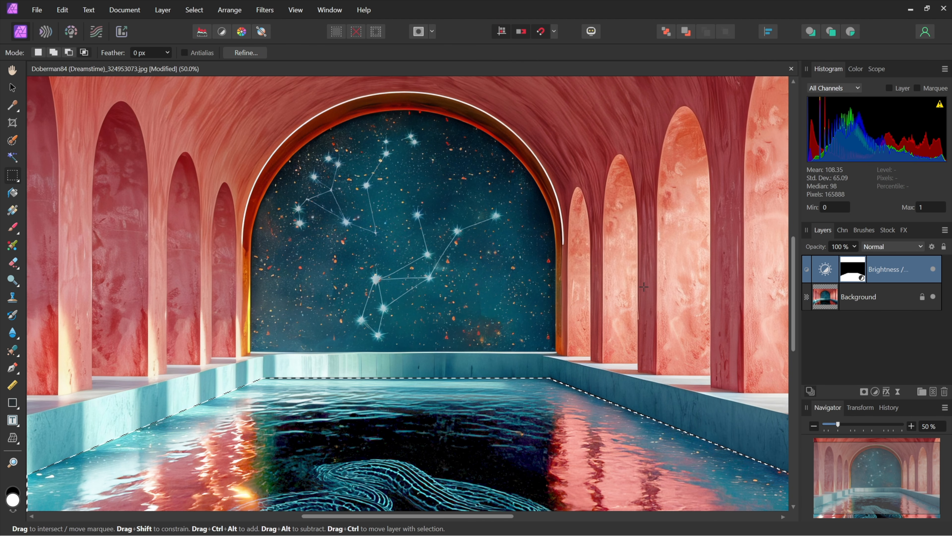
pyautogui.hotkey('ctrl', 'd')
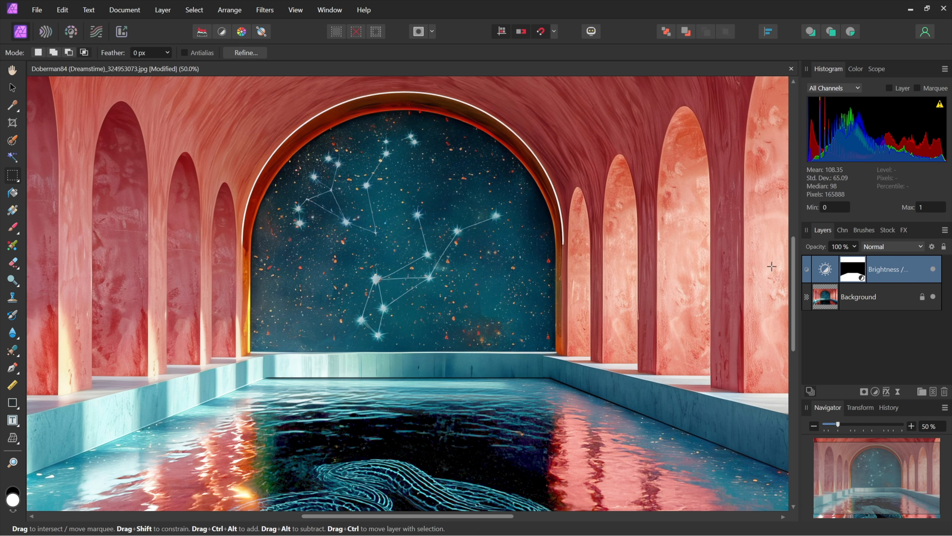
pyautogui.click(933, 270)
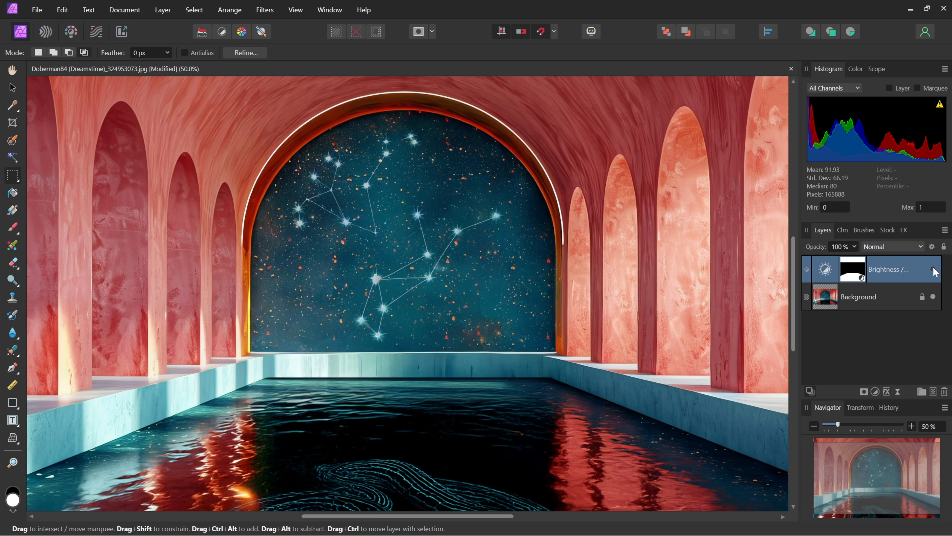
pyautogui.click(934, 269)
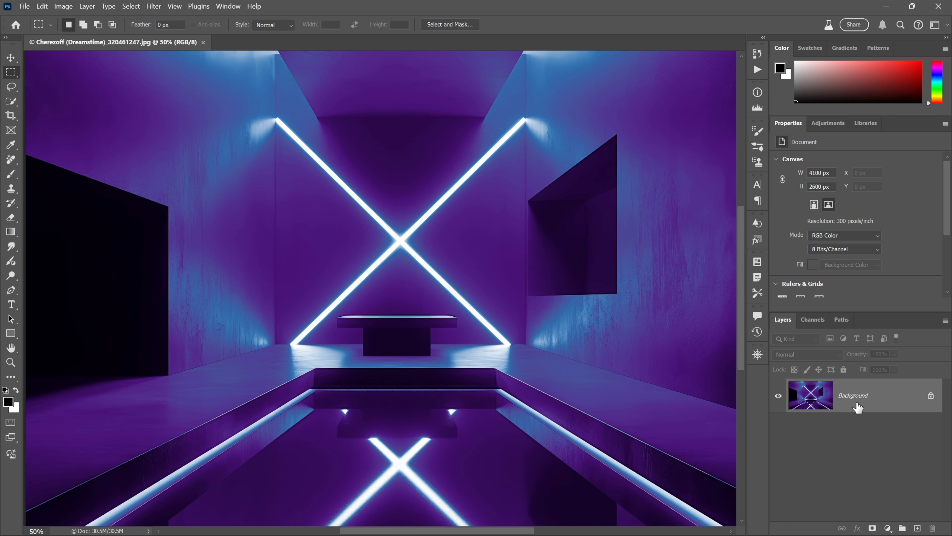
# Rename the background layer to image and convert it into a smart object.
pyautogui.doubleClick(859, 407)
pyautogui.write('image')
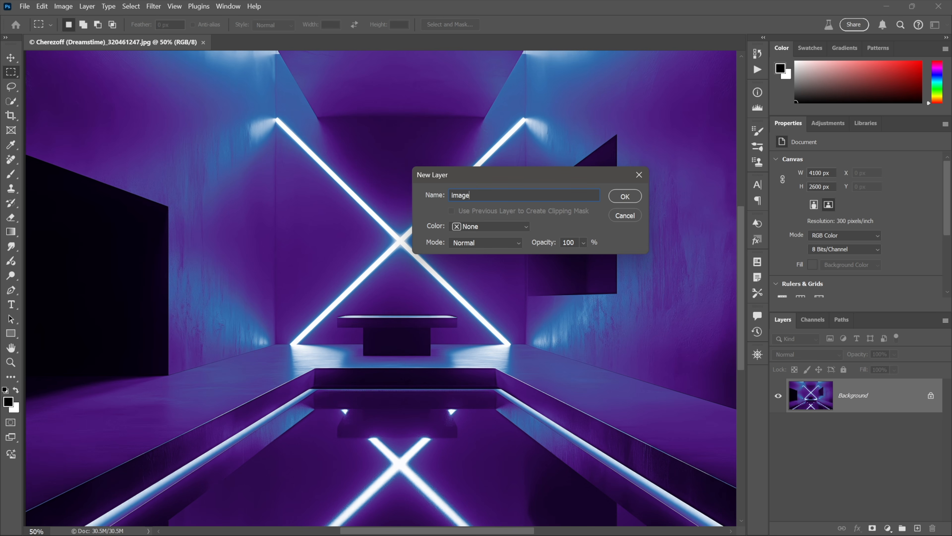
pyautogui.press('Return')
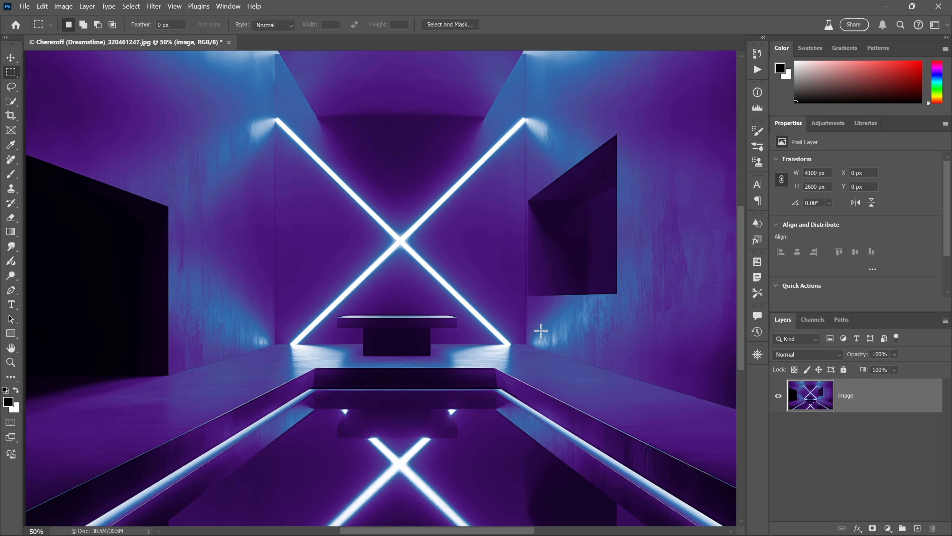
pyautogui.rightClick(540, 330)
pyautogui.click(579, 389)
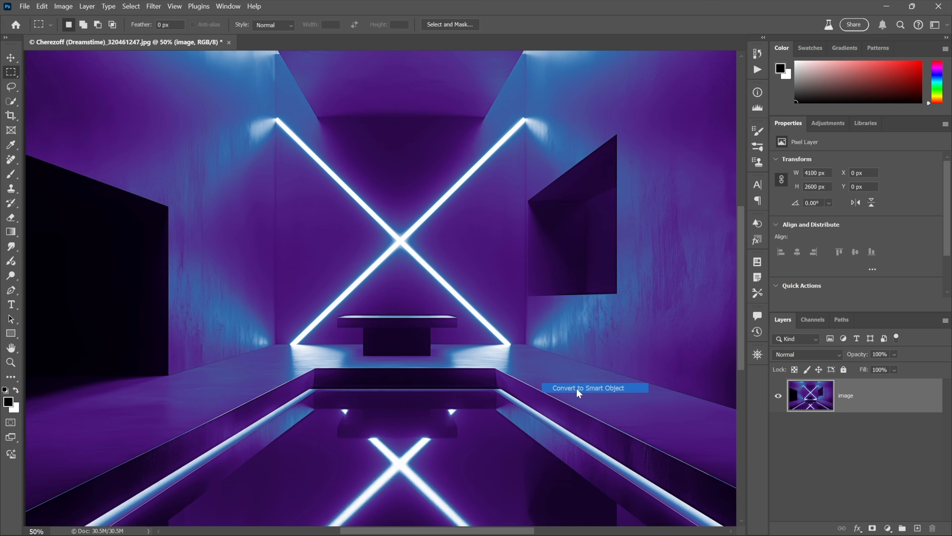
# Apply the Render Clouds filter to the smart object and re-apply it to regenerate the cloud pattern.
pyautogui.click(154, 6)
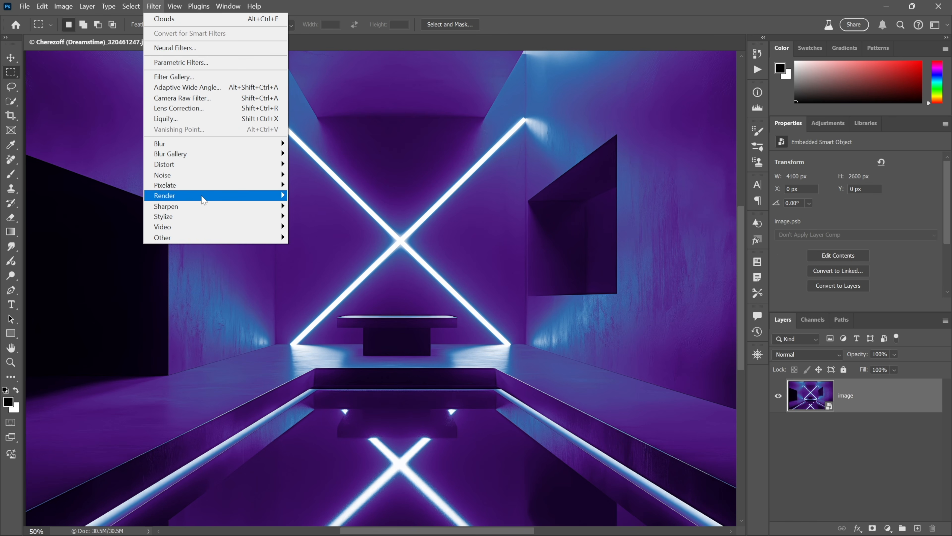
pyautogui.moveTo(205, 197)
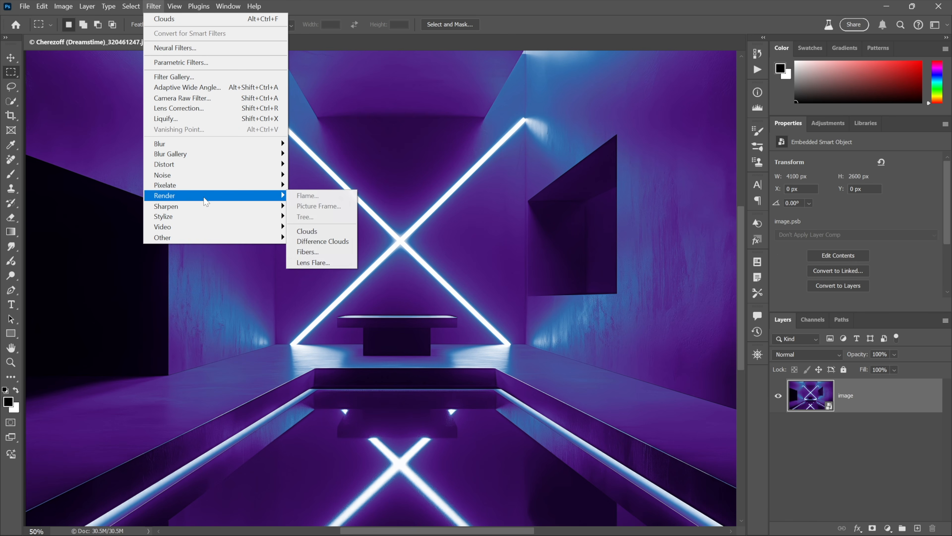
pyautogui.click(336, 234)
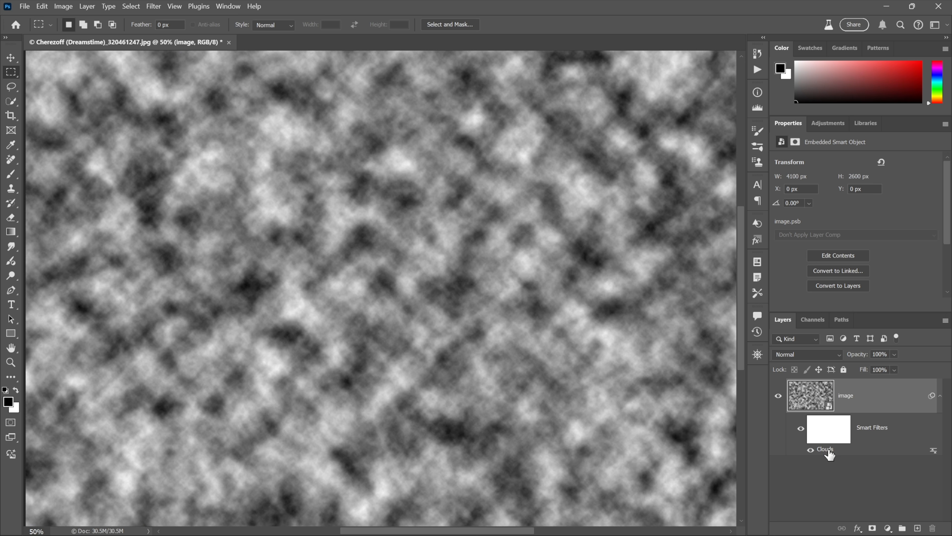
pyautogui.doubleClick(826, 449)
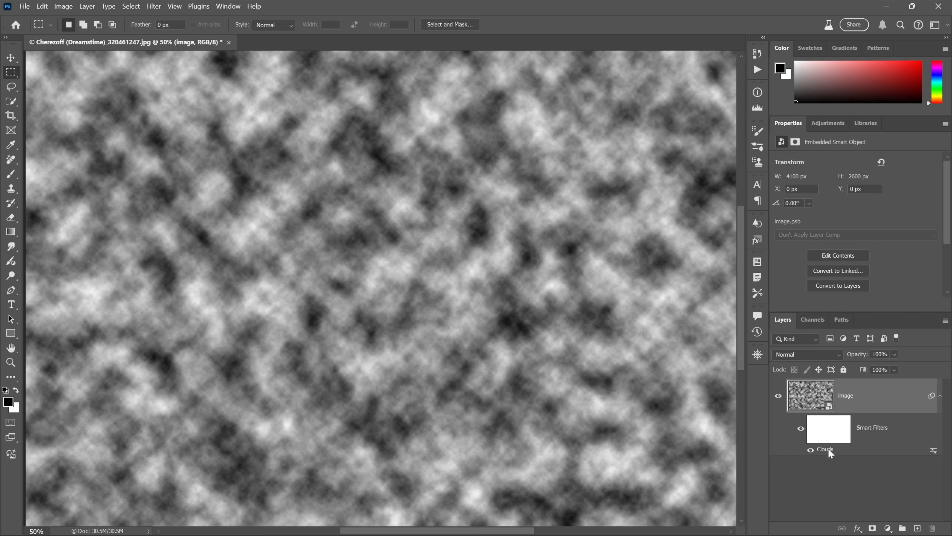
pyautogui.doubleClick(827, 449)
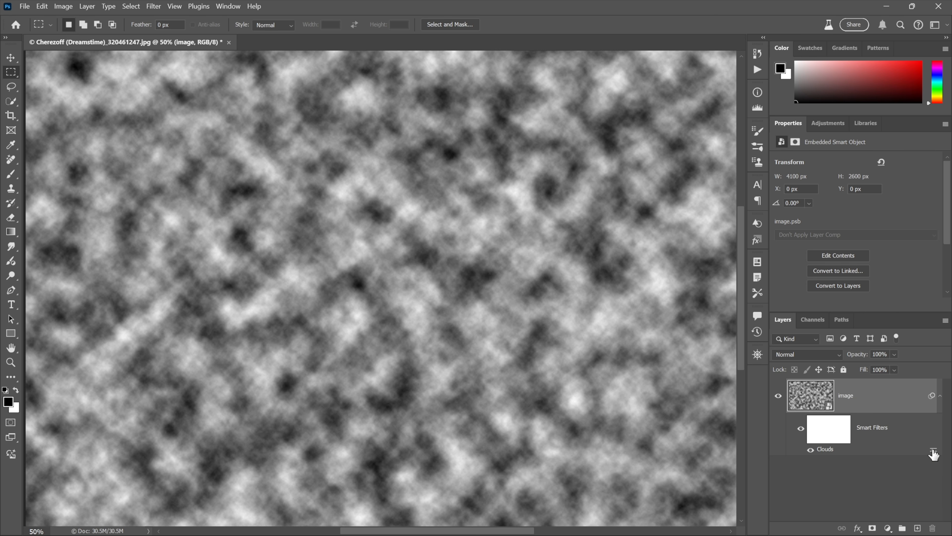
# Set the Clouds filter's blending mode to Overlay and toggle the smart filter's visibility to compare.
pyautogui.doubleClick(933, 451)
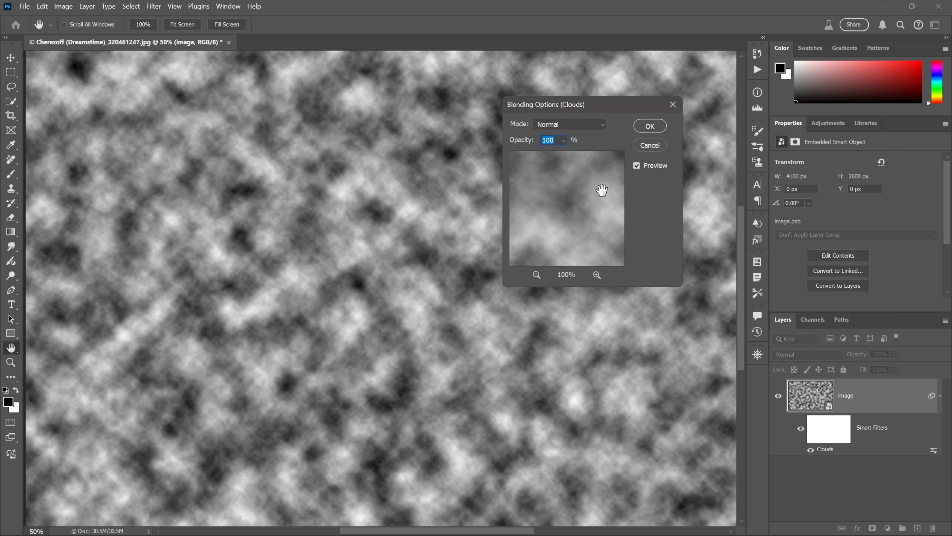
pyautogui.click(584, 127)
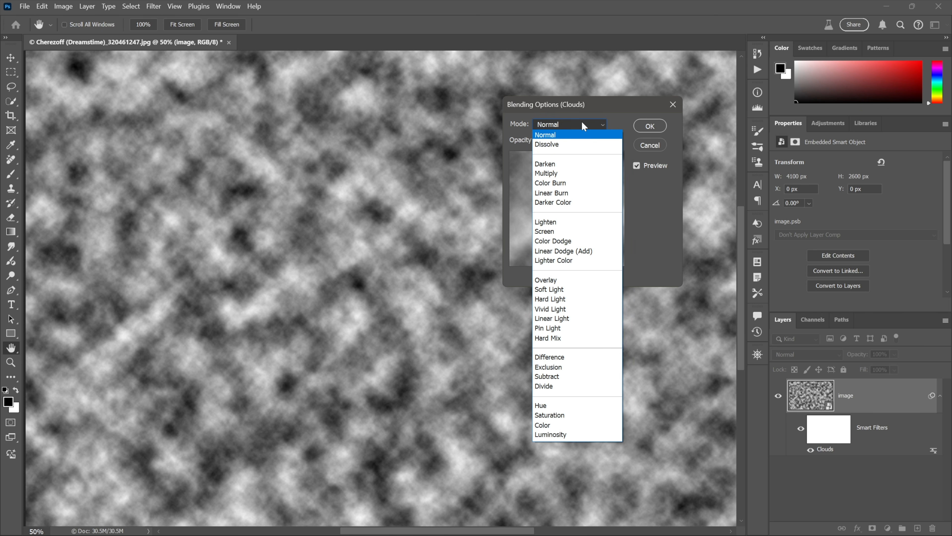
pyautogui.click(600, 280)
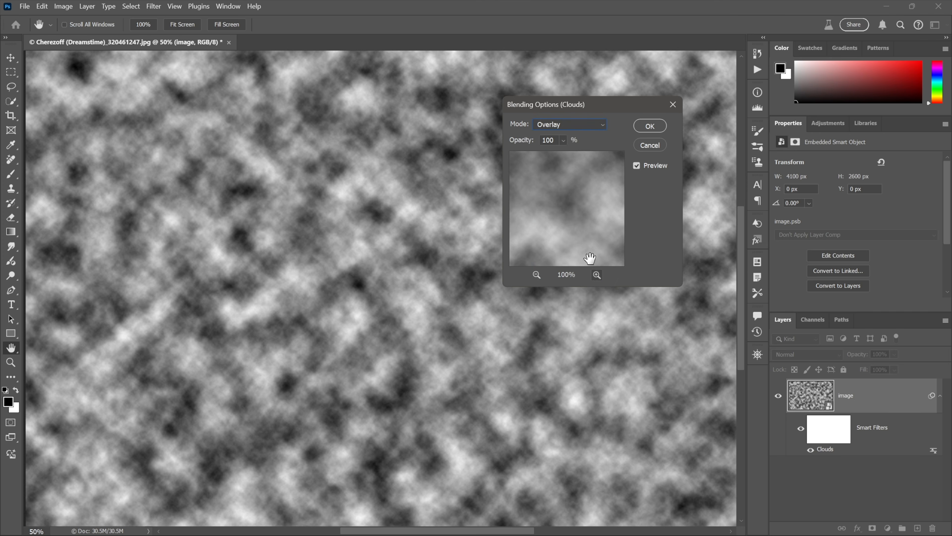
pyautogui.click(645, 128)
pyautogui.press('m')
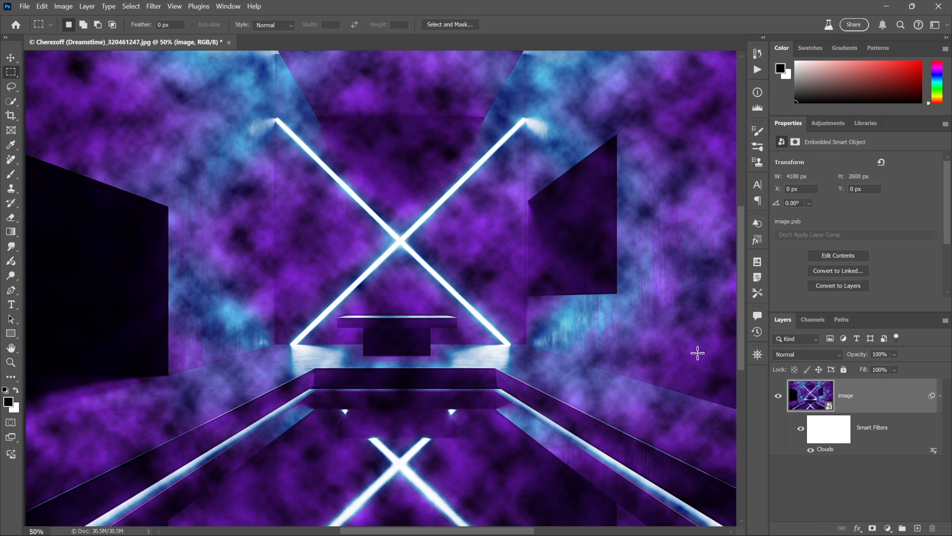
pyautogui.click(801, 430)
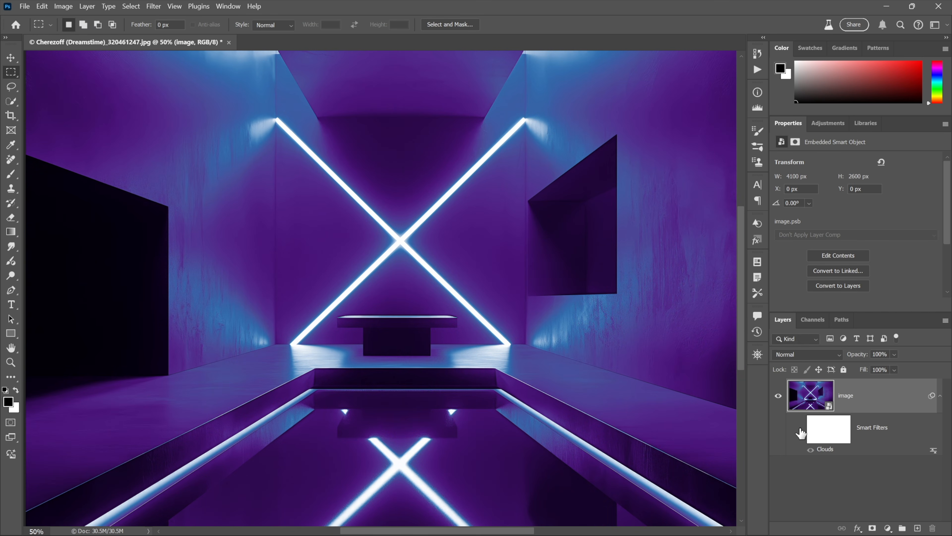
pyautogui.click(800, 430)
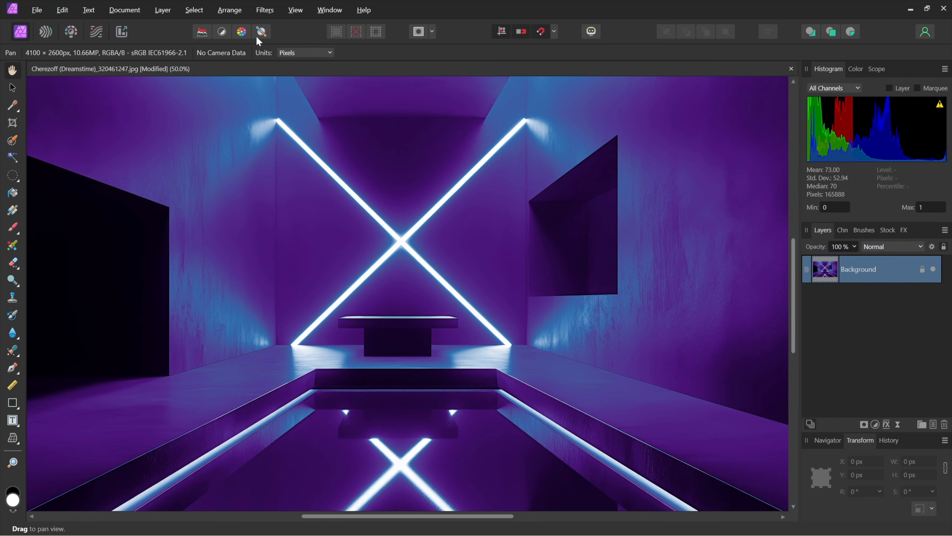
pyautogui.click(262, 11)
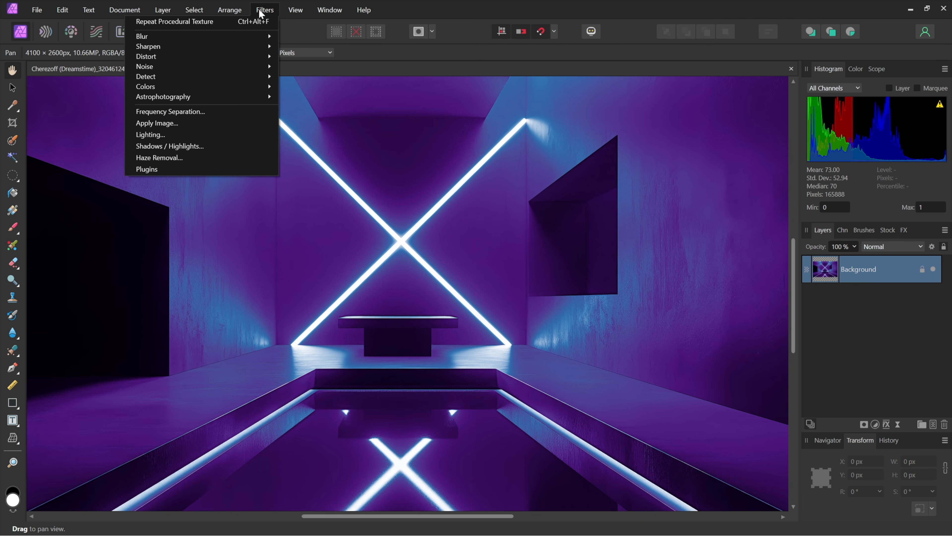
pyautogui.moveTo(255, 67)
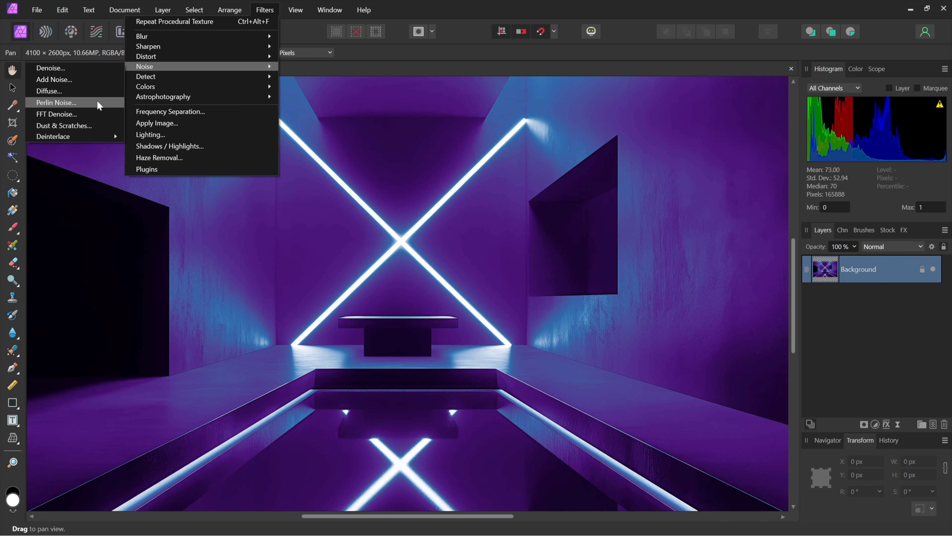
pyautogui.press('Escape')
pyautogui.press('Escape')
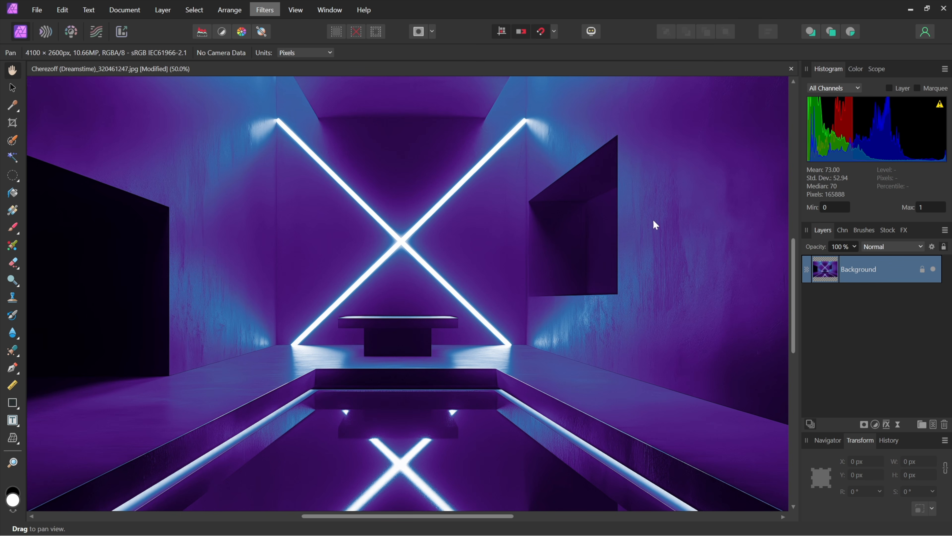
# Add a live Procedural Texture filter to the background using the Perlin Noise preset.
pyautogui.click(898, 424)
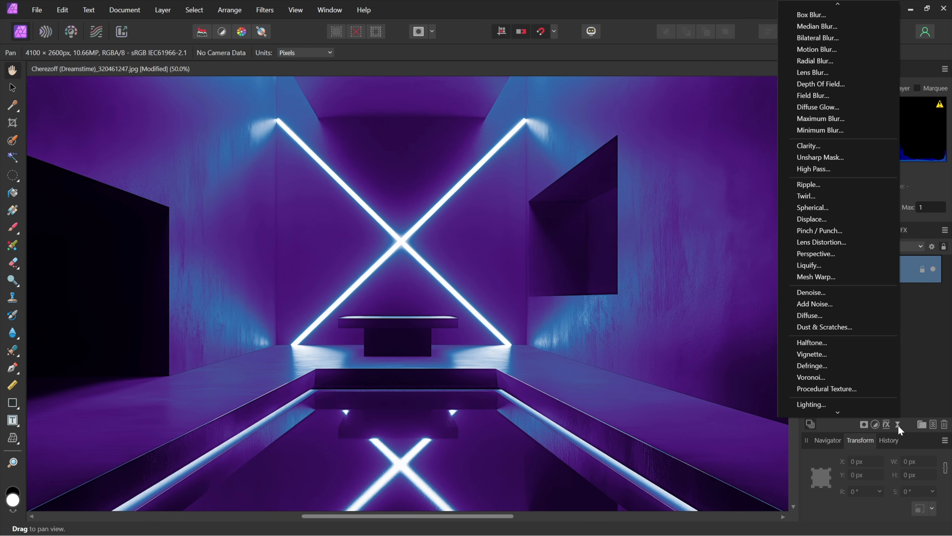
pyautogui.click(872, 388)
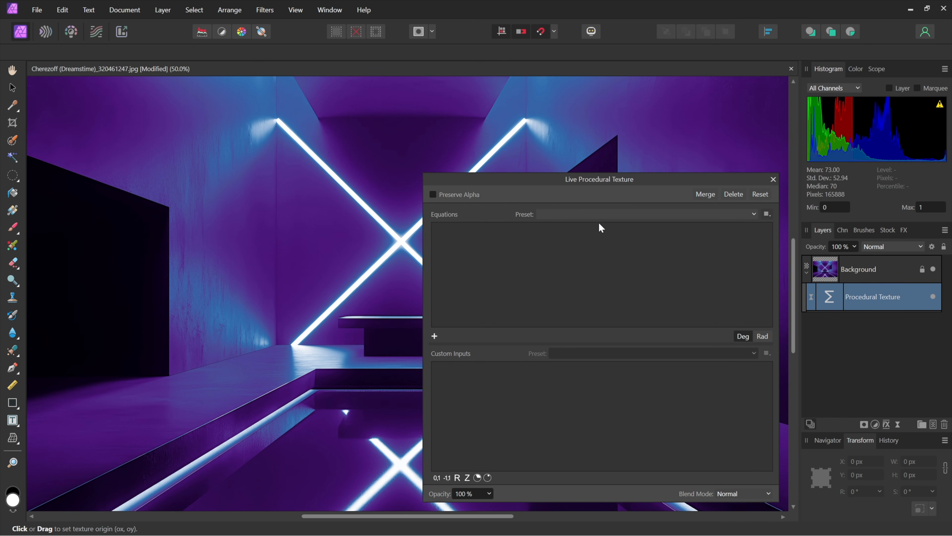
pyautogui.click(597, 214)
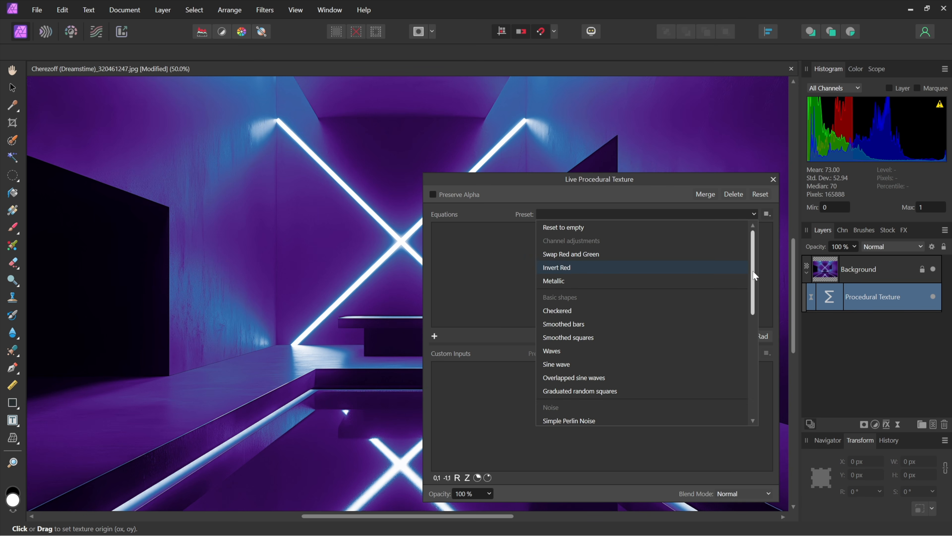
pyautogui.moveTo(754, 276); pyautogui.dragTo(759, 319)
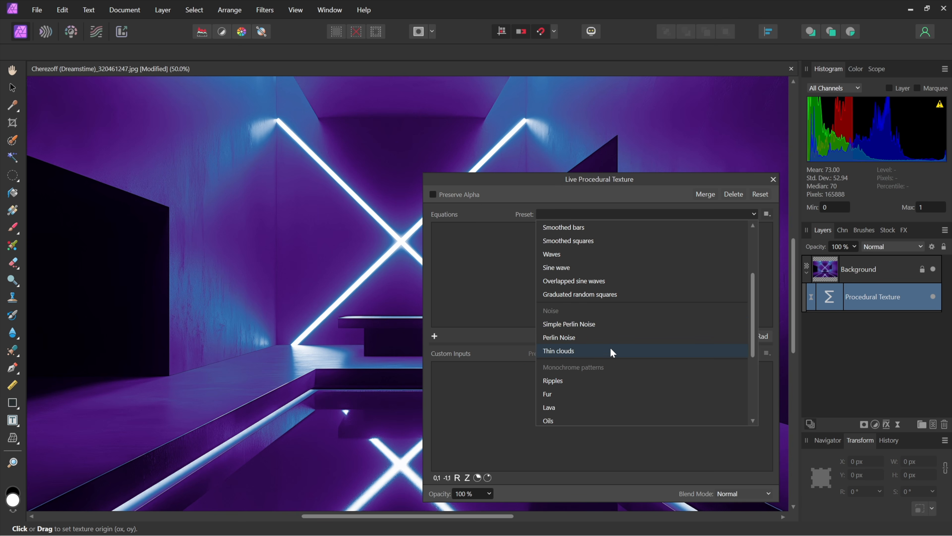
pyautogui.click(596, 338)
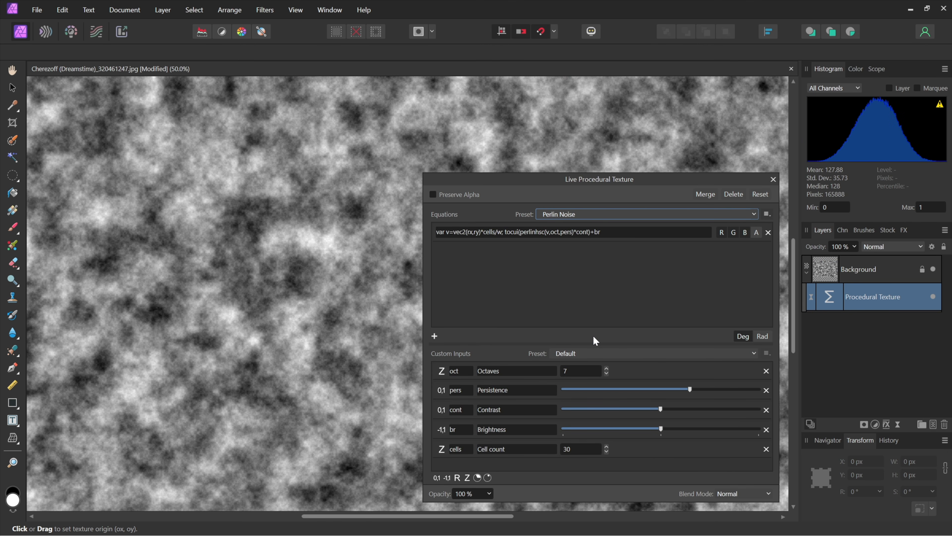
# Set the Perlin noise cell count to 39, lower the persistence slightly, and close the Procedural Texture dialog.
pyautogui.click(606, 446)
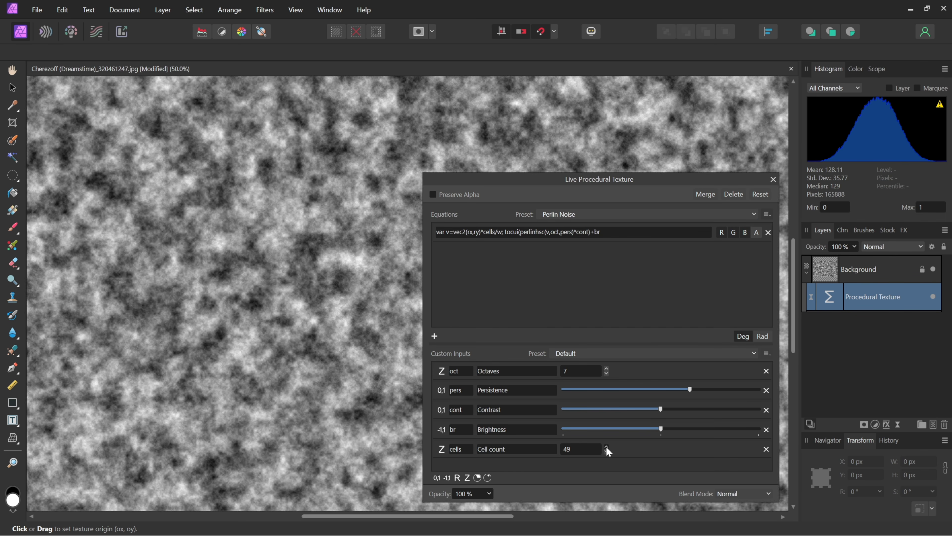
pyautogui.click(606, 445)
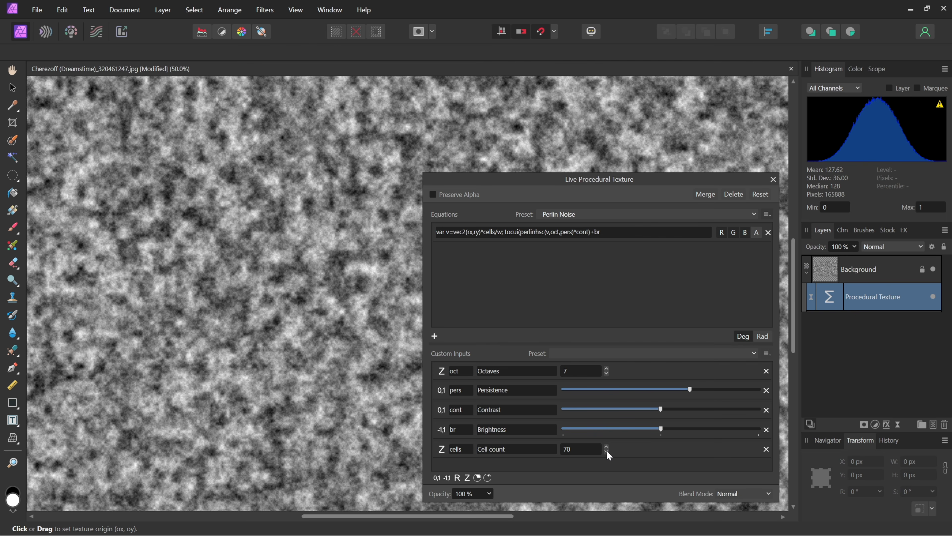
pyautogui.click(606, 451)
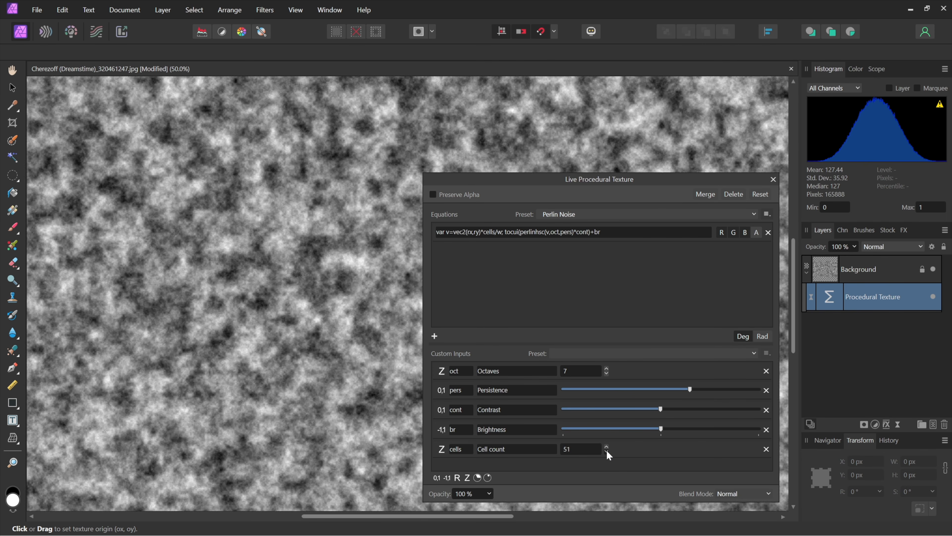
pyautogui.click(607, 451)
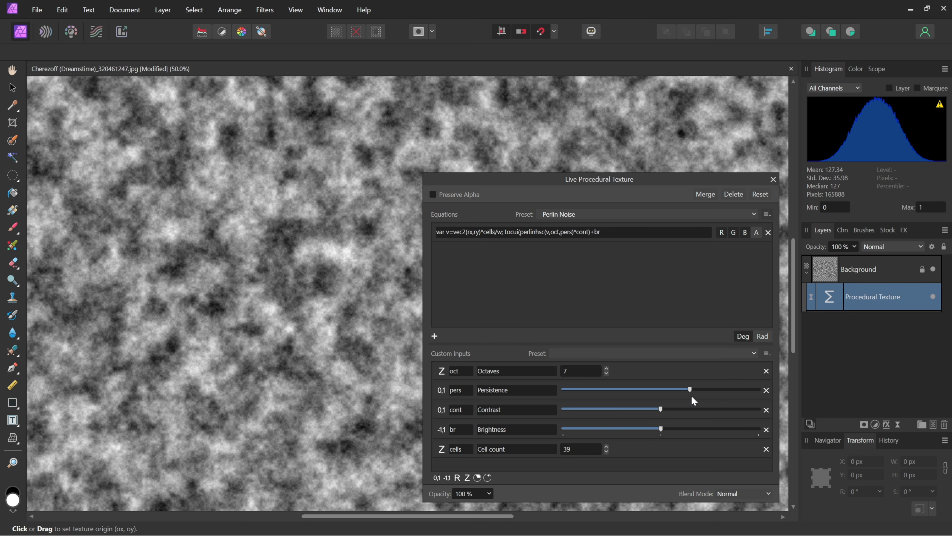
pyautogui.moveTo(691, 390); pyautogui.dragTo(741, 390)
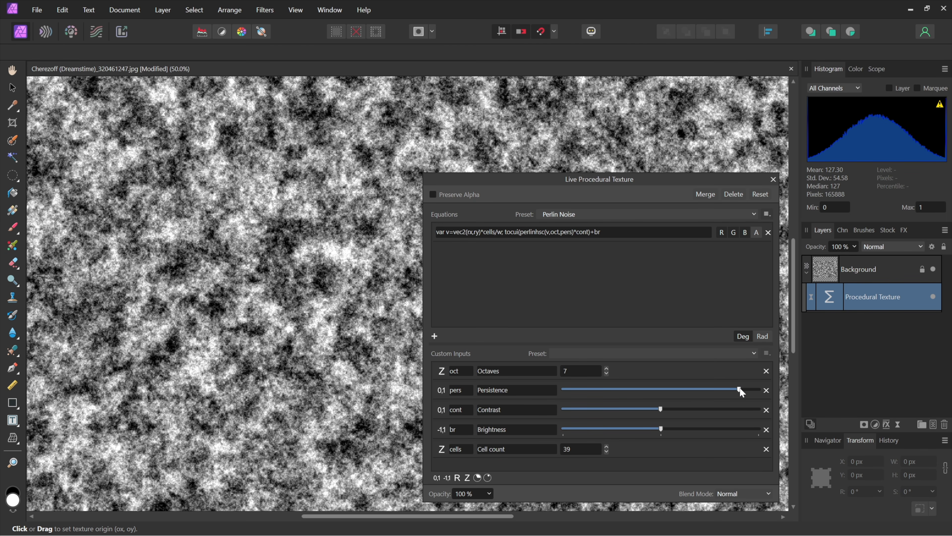
pyautogui.moveTo(739, 390); pyautogui.dragTo(662, 392)
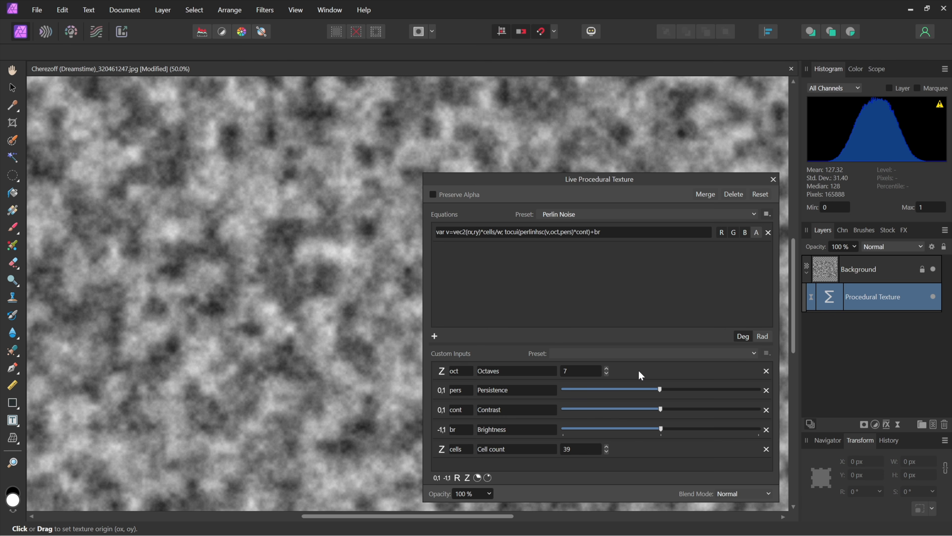
pyautogui.click(773, 179)
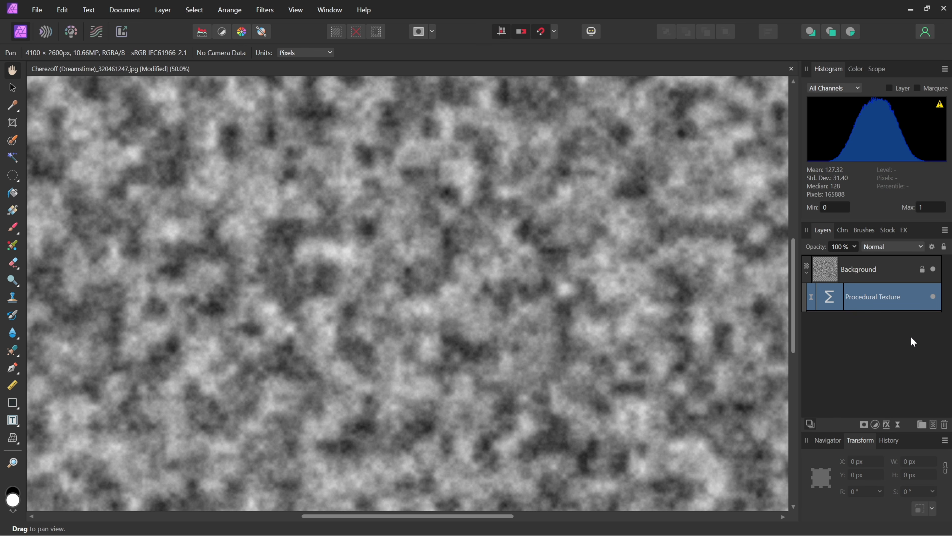
# Set the Procedural Texture layer's blend mode to Overlay.
pyautogui.click(905, 246)
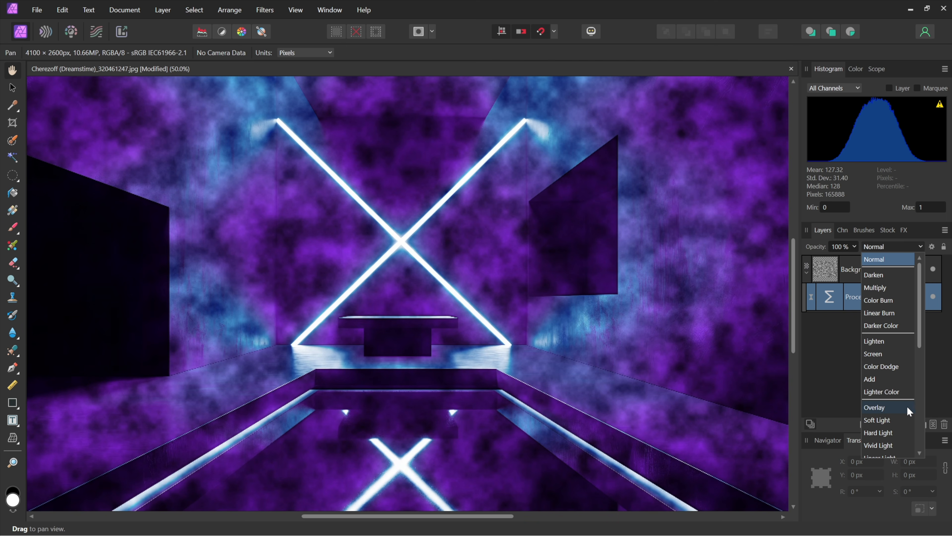
pyautogui.click(903, 407)
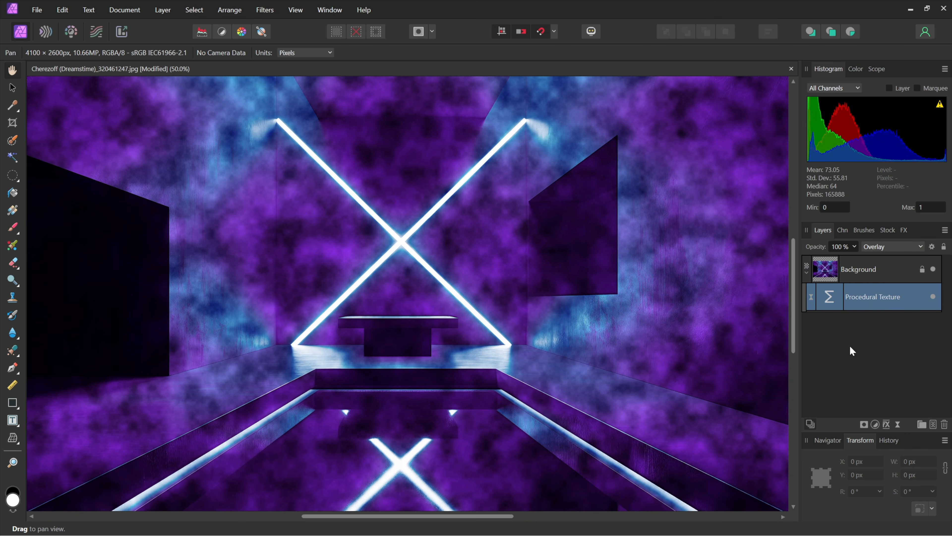